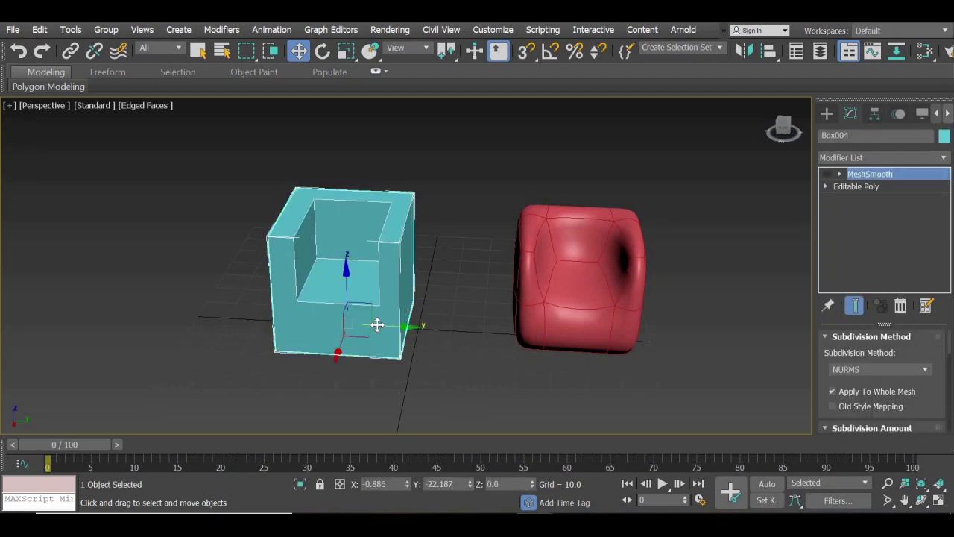
Turn off the MeshSmooth effect on the red chair to expose its underlying box mesh
left_click(606, 304)
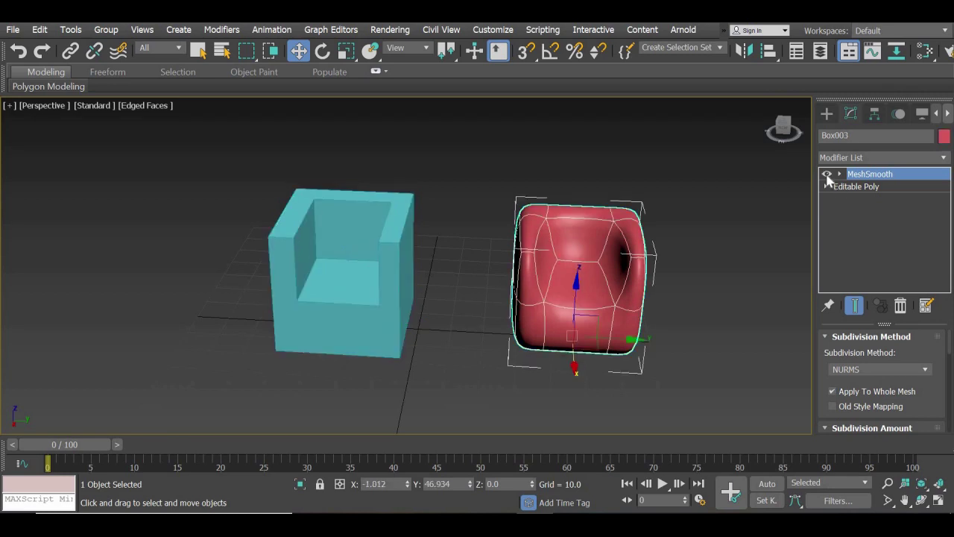
left_click(827, 174)
middle_click_drag(467, 338, 502, 342, "alt")
Move the cyan chair along the Y axis away from the red chair, to about Y -42.7
left_click(444, 390)
middle_click_drag(444, 391, 407, 294)
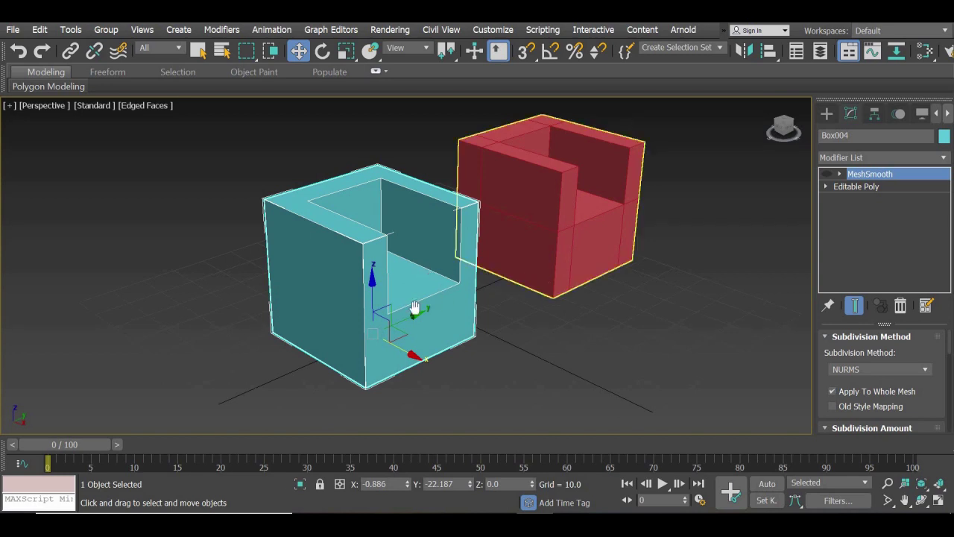
middle_click_drag(415, 308, 332, 328)
left_click_drag(347, 326, 175, 252)
key("ctrl+z")
left_click_drag(364, 317, 297, 358)
middle_click_drag(449, 282, 516, 235)
Enter the Vertex level of the cyan chair's Editable Poly and bring up its geometry editing commands
left_click(502, 200)
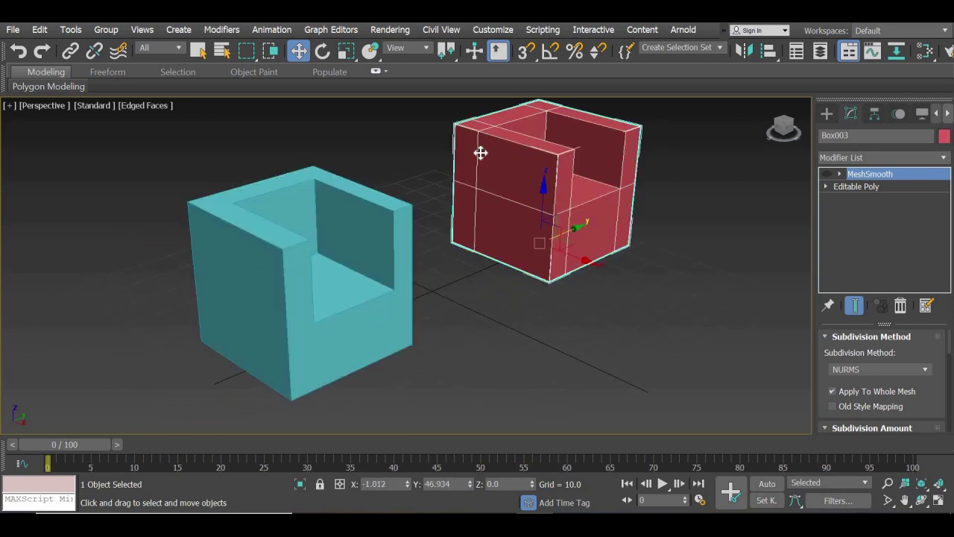
left_click(237, 248)
mouse_move(275, 365)
middle_mouse_down("alt")
mouse_move(292, 362)
mouse_move(264, 367)
middle_mouse_up("alt")
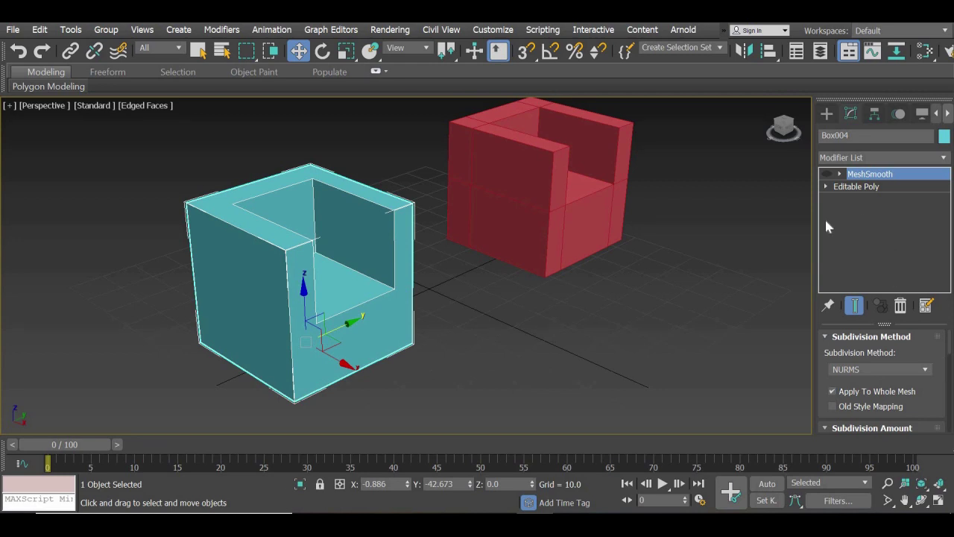
left_click(827, 187)
key("1")
left_click_drag(830, 283, 836, 0)
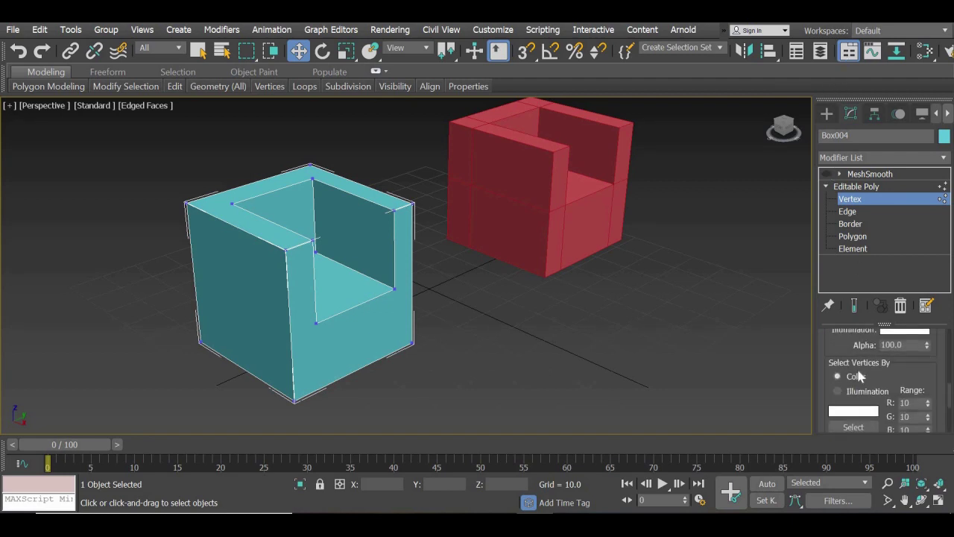
left_click_drag(827, 282, 879, 57)
left_click_drag(863, 341, 838, 500)
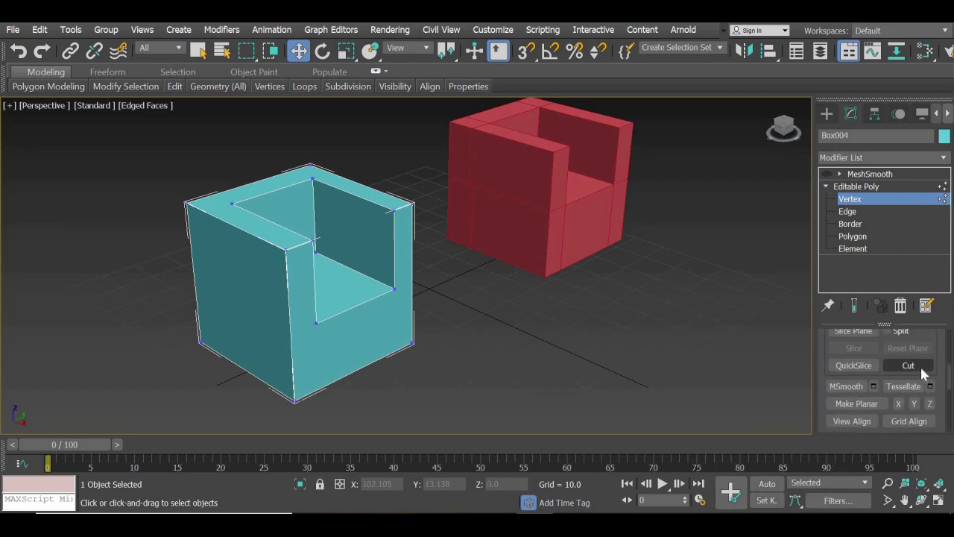
Cut an edge from the seat's front corner to the chair's front vertical edge and along the outer side to the back edge
left_click(921, 366)
scroll(330, 345, "up", 2)
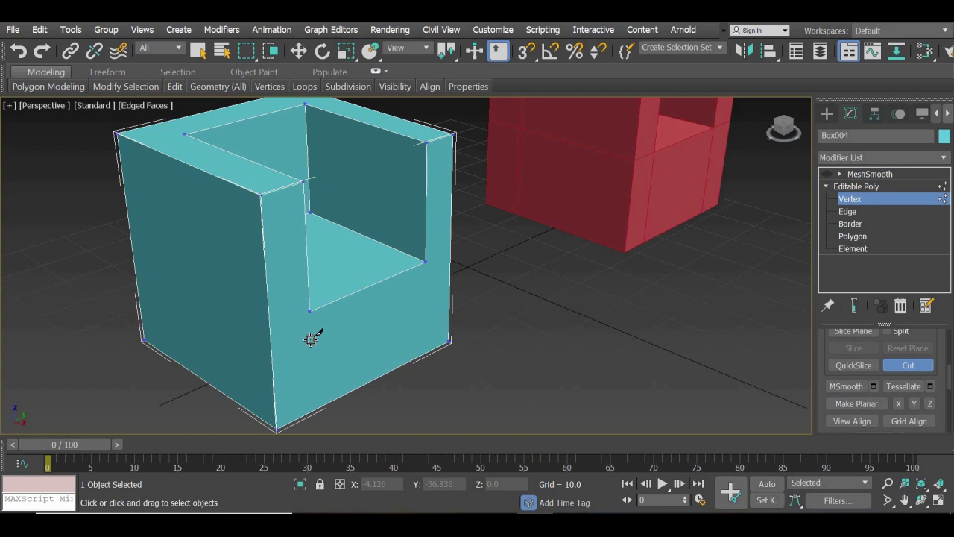
scroll(313, 315, "up", 2)
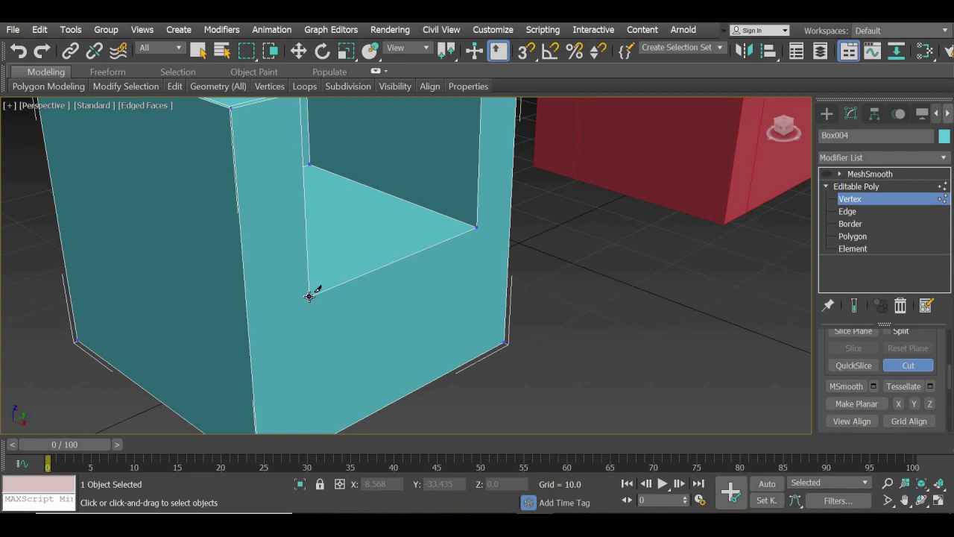
middle_click_drag(345, 337, 401, 285)
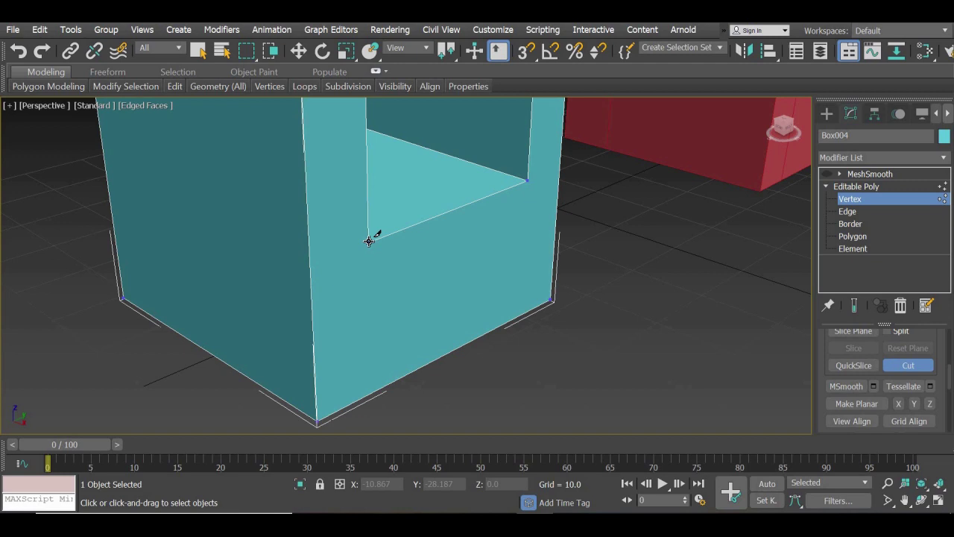
left_click(369, 241)
left_click(312, 263)
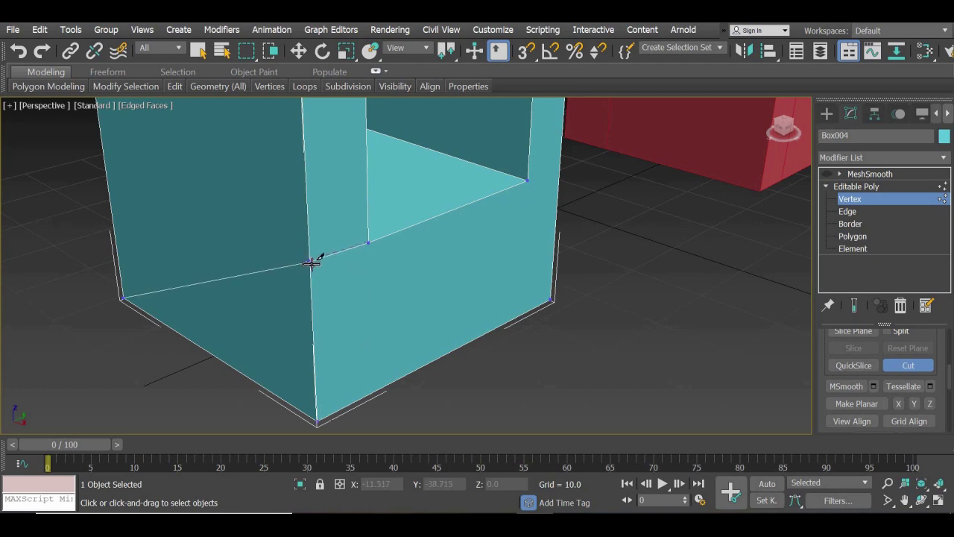
key("ctrl+z")
middle_click_drag(235, 304, 454, 311)
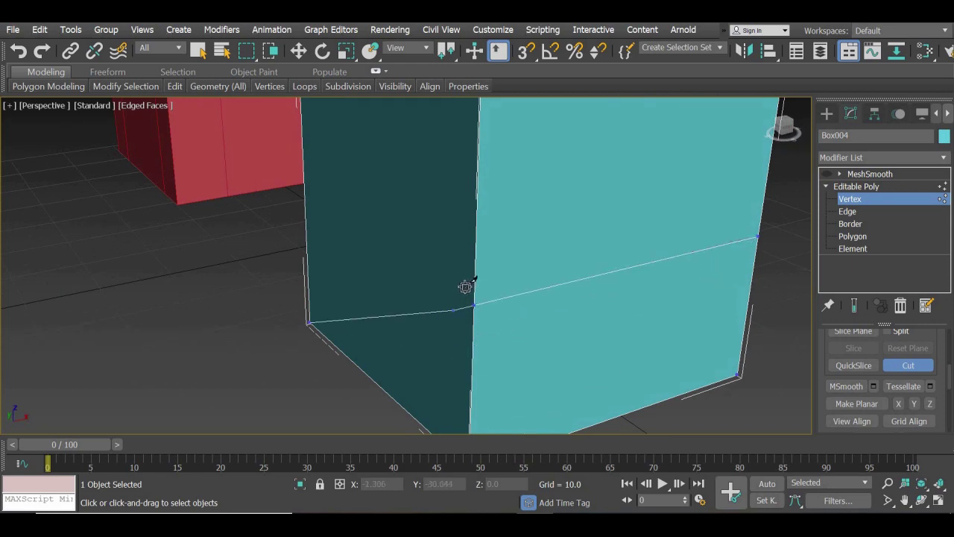
left_click(475, 279)
Continue the seat-height cut across the back and the other side, ending at the opposite front corner of the seat
left_click(377, 252)
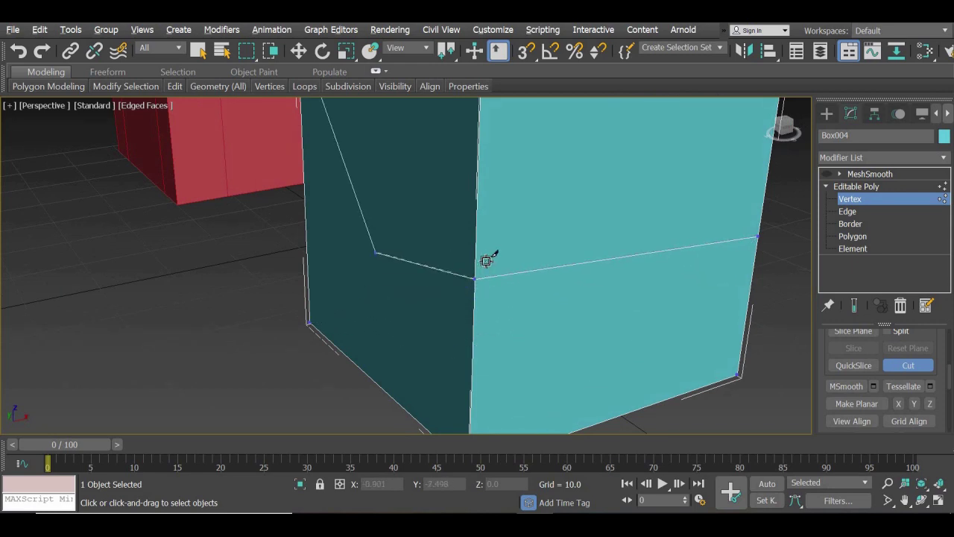
middle_click_drag(485, 260, 568, 289, "alt")
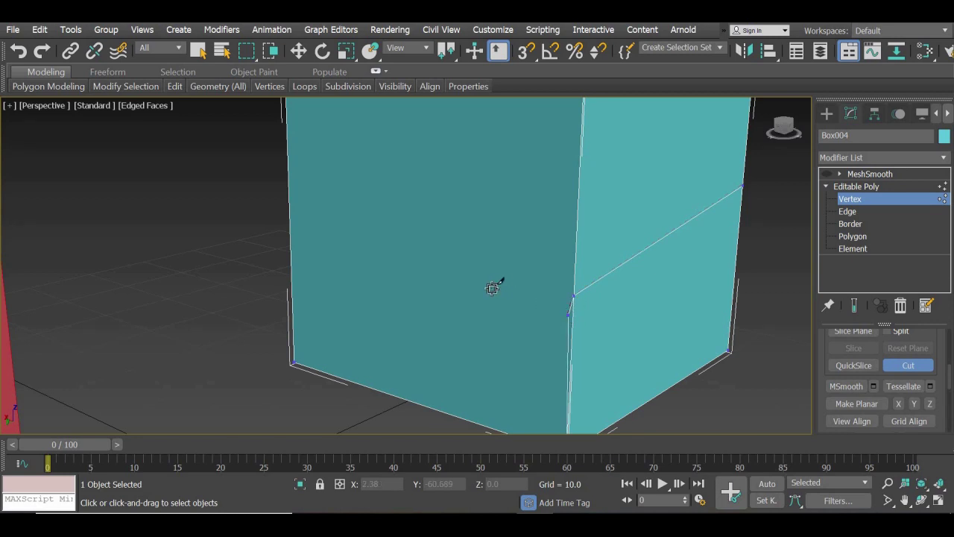
left_click(401, 293)
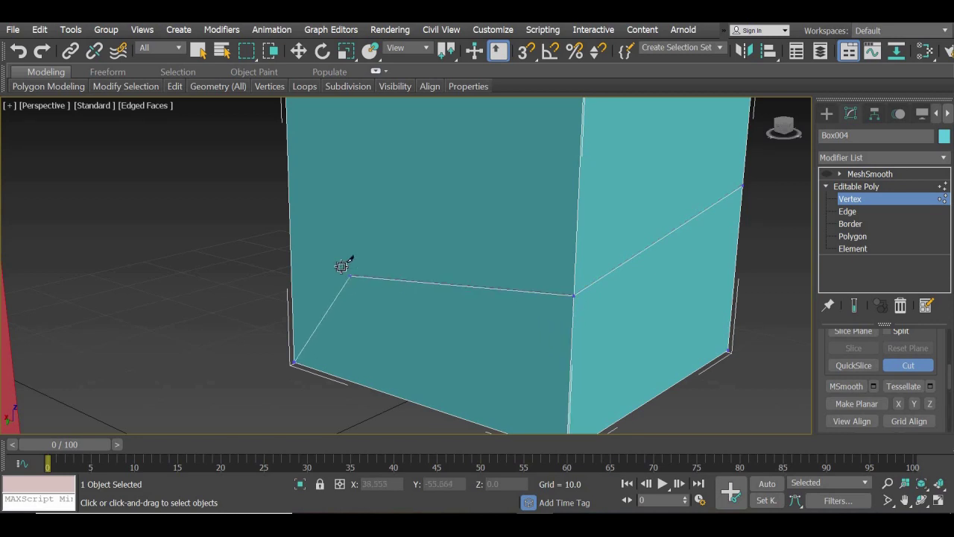
middle_click_drag(343, 266, 522, 273, "alt")
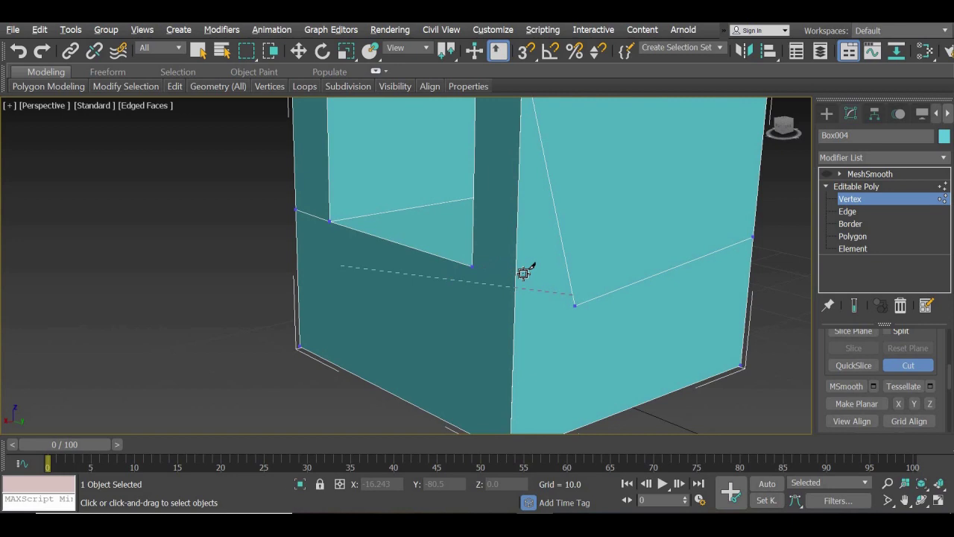
left_click(518, 277)
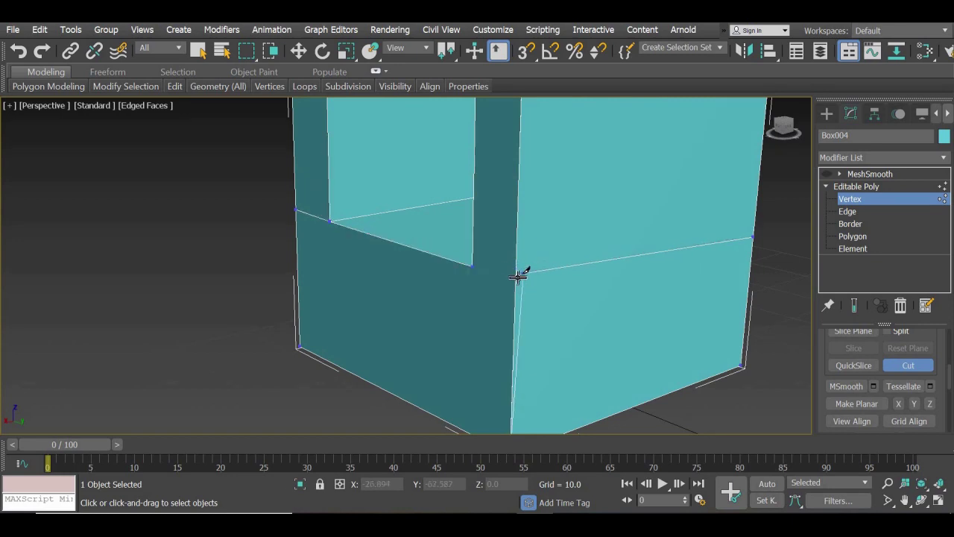
left_click(471, 265)
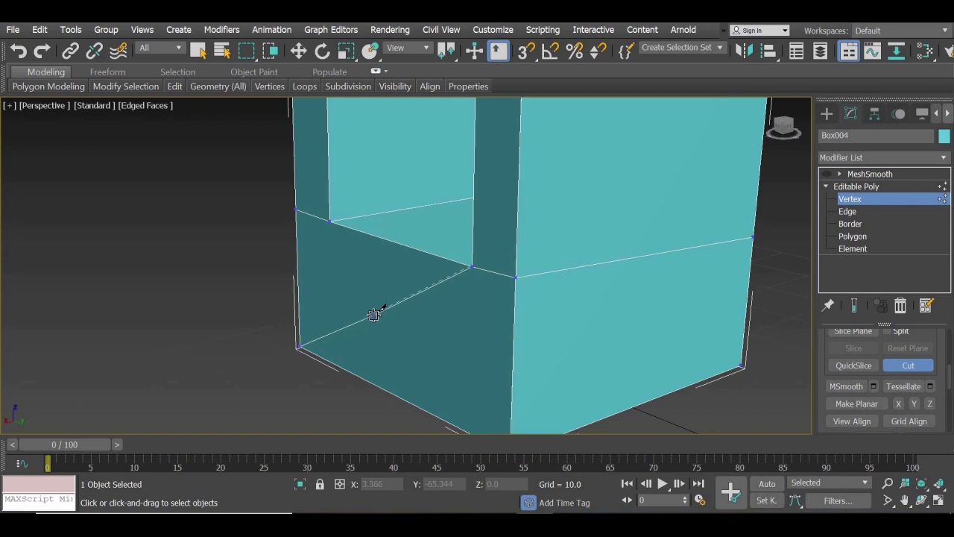
right_click(374, 313)
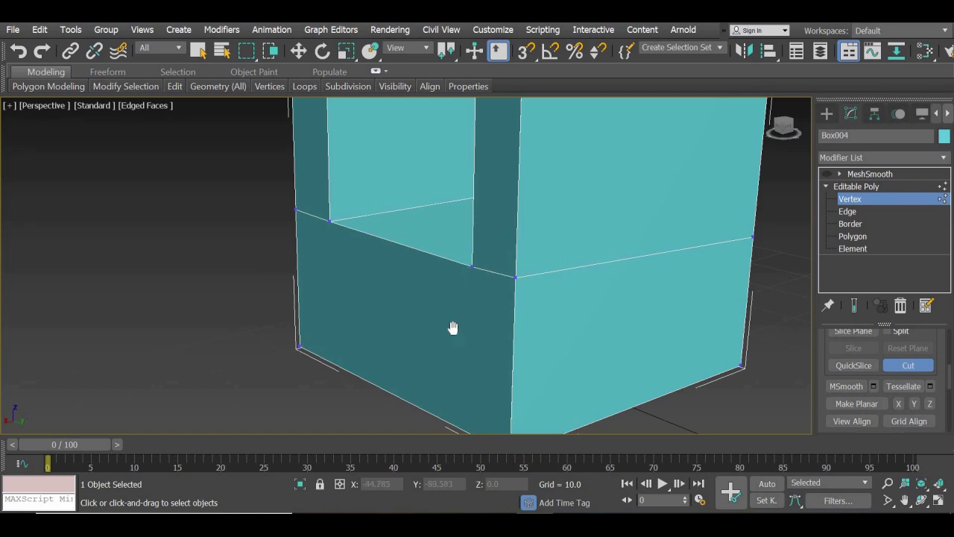
Cut from the seat's front corner down the front face and straight across the underside to the back bottom edge
middle_click_drag(453, 328, 490, 229)
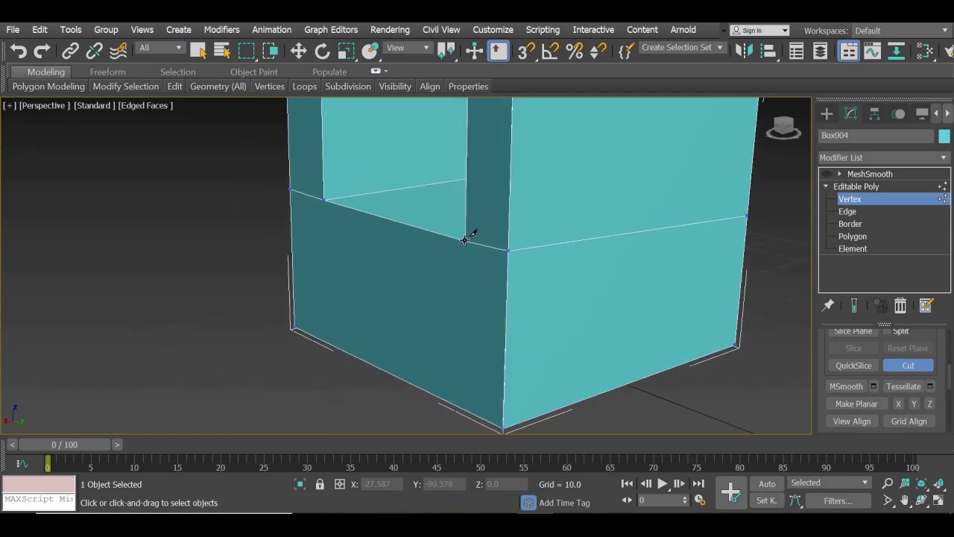
left_click(465, 241)
middle_click_drag(389, 310, 686, 251, "alt")
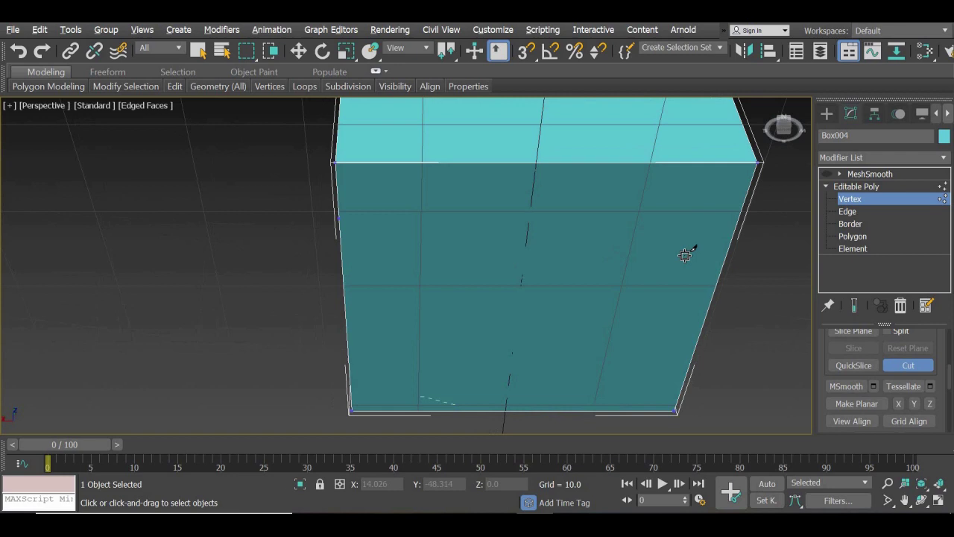
left_click(340, 218)
left_click(738, 219)
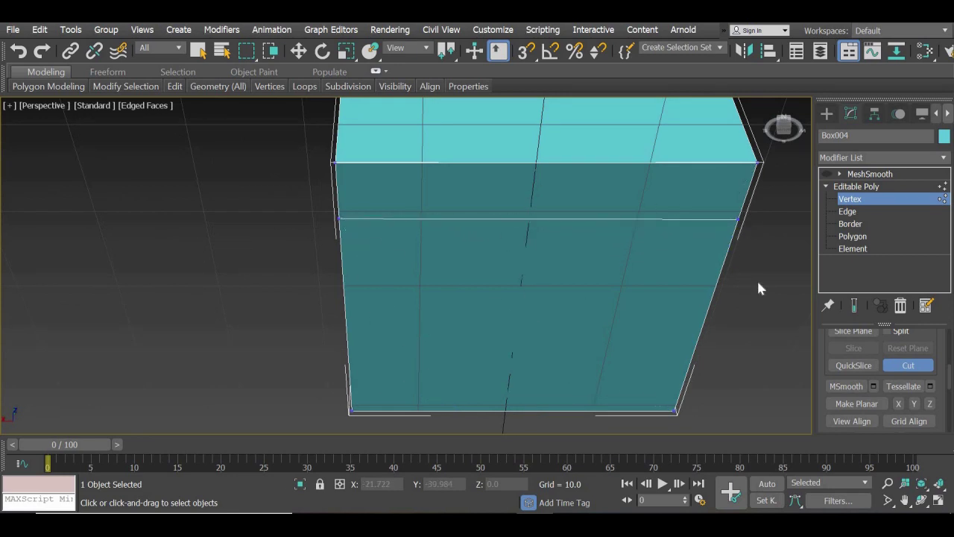
middle_click_drag(678, 309, 656, 383, "alt")
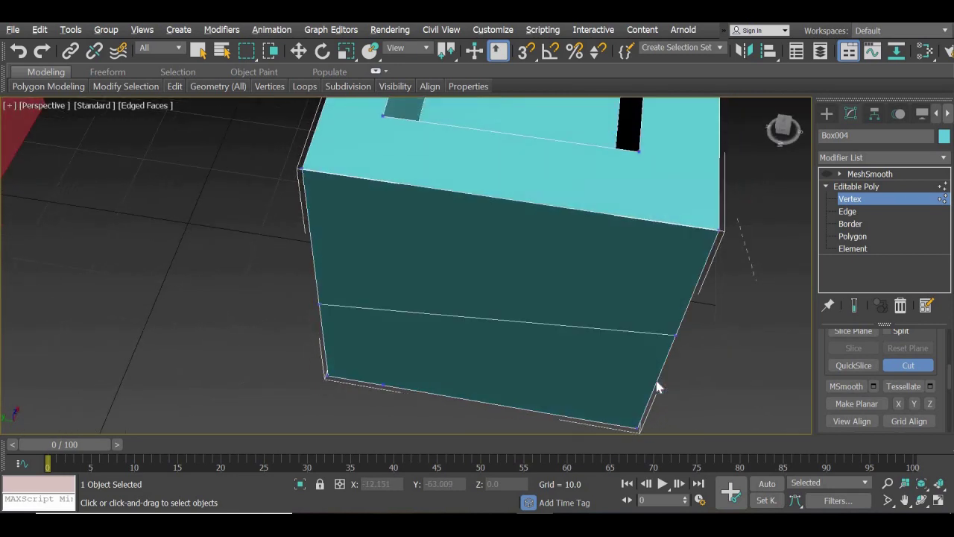
Continue the cut up the back face to its top edge, join it to the nearest inner backrest corner, and finish cutting
left_click(382, 385)
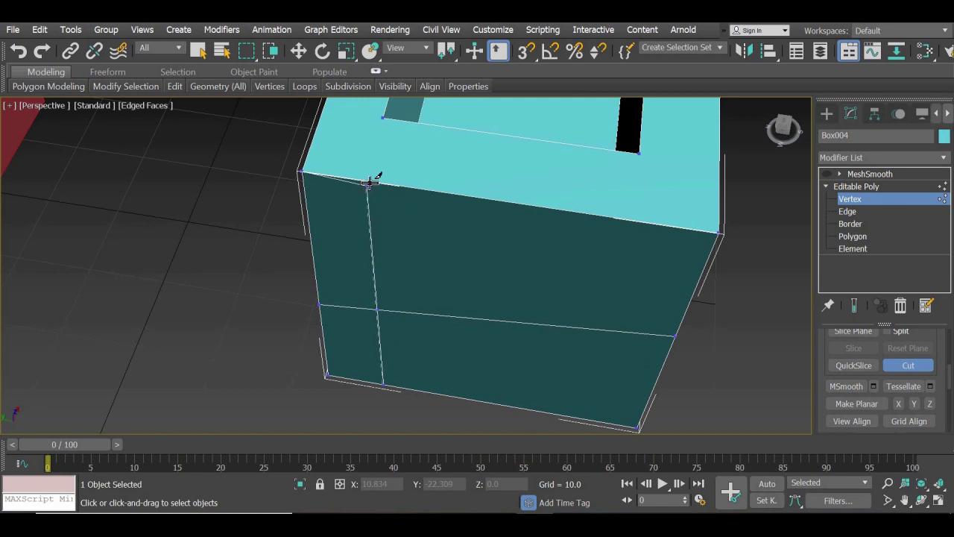
left_click(389, 274)
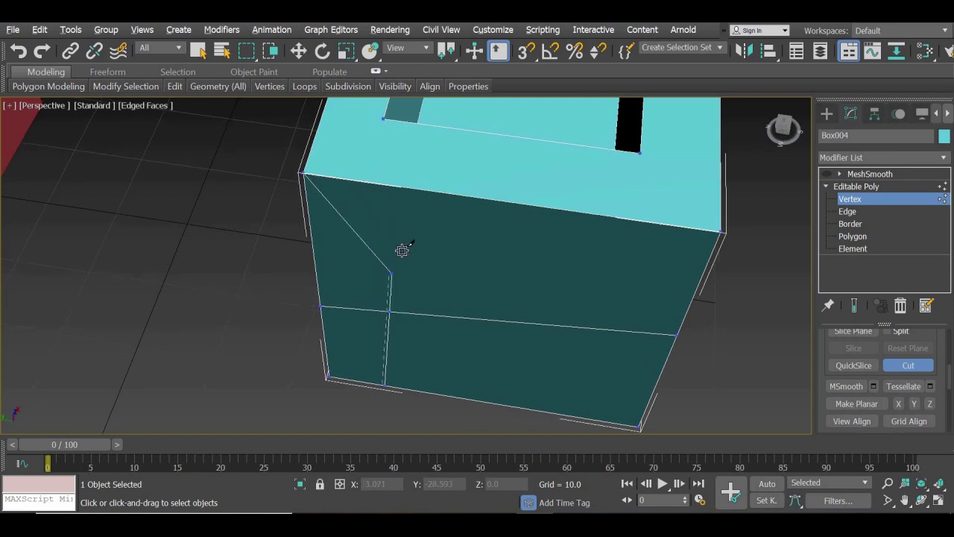
middle_click_drag(402, 250, 415, 234, "alt")
left_click(421, 288)
right_click(421, 219)
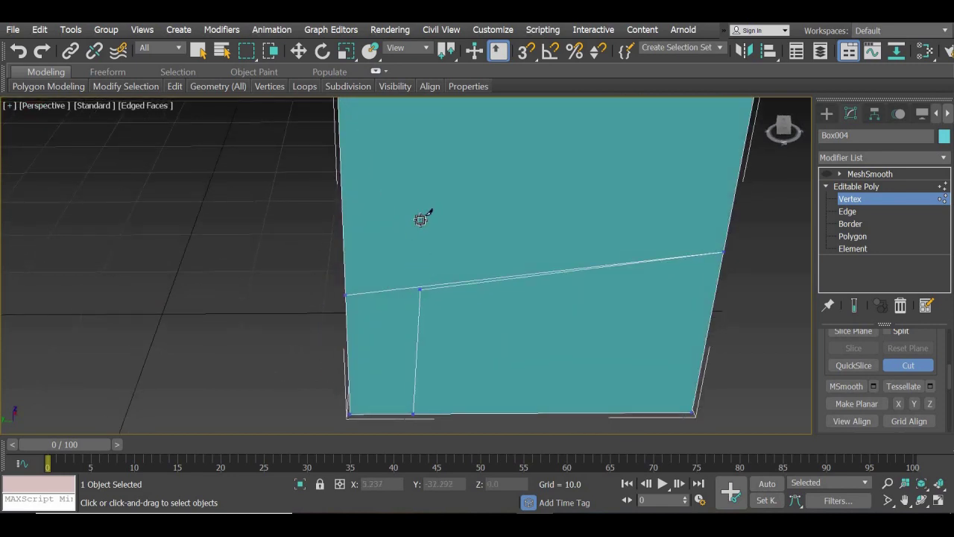
left_click(425, 159)
scroll(429, 153, "down", 2)
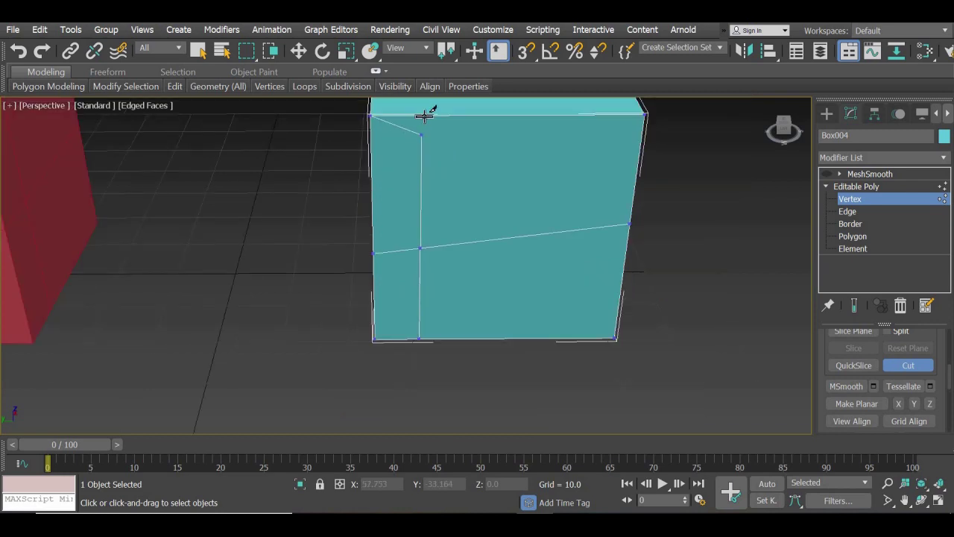
left_click(423, 115)
left_click(473, 161)
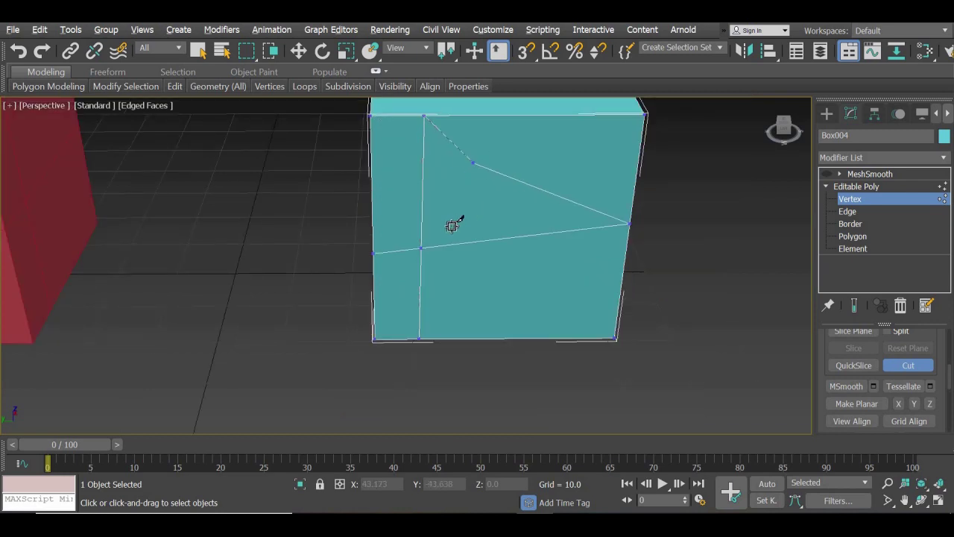
middle_click_drag(452, 226, 391, 167, "alt")
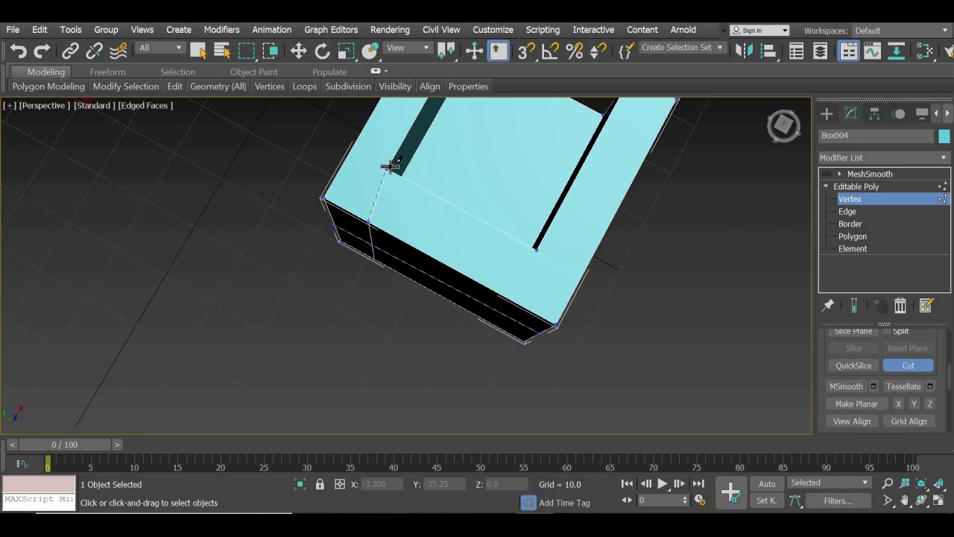
key("w")
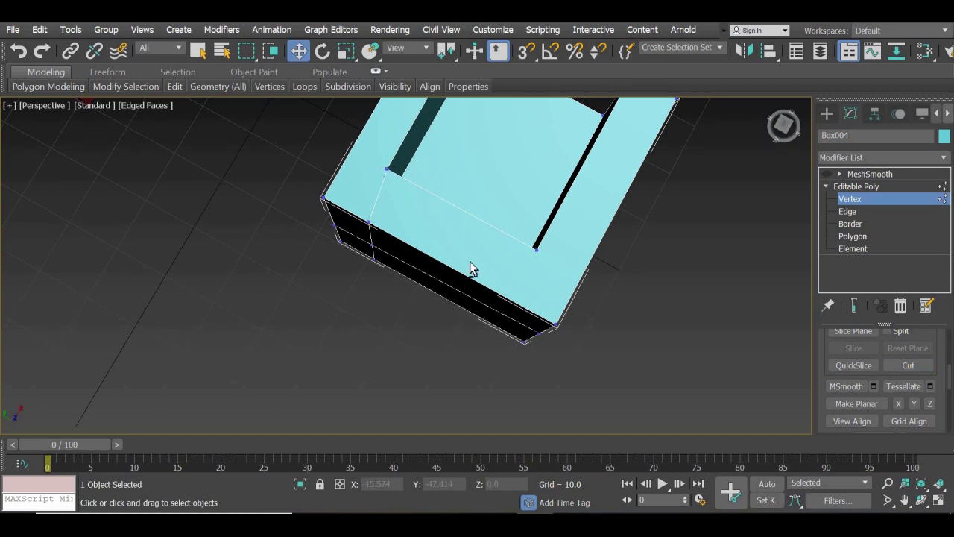
Cut from the other inner backrest corner to the top back edge and down the back face to the bottom edge
middle_click_drag(470, 269, 456, 337, "alt")
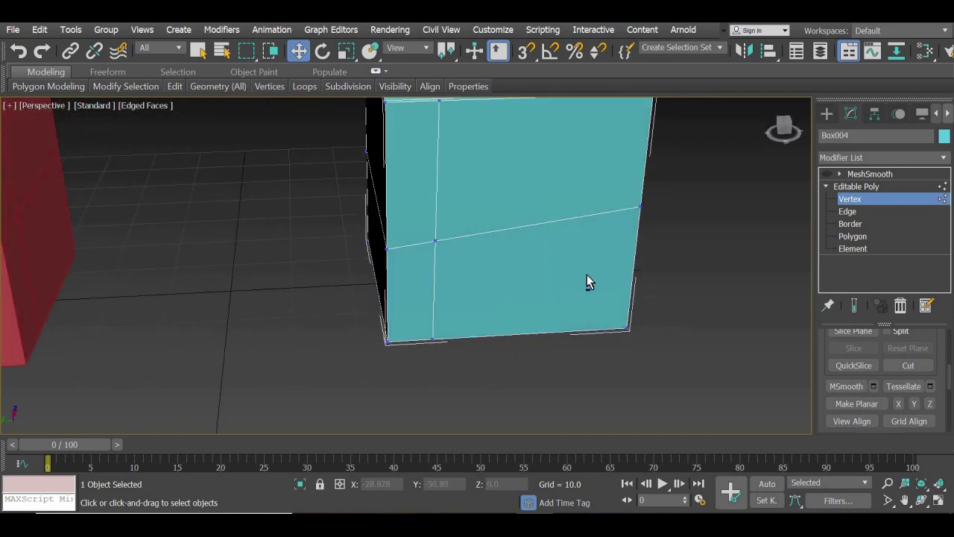
middle_click_drag(587, 276, 482, 143, "alt")
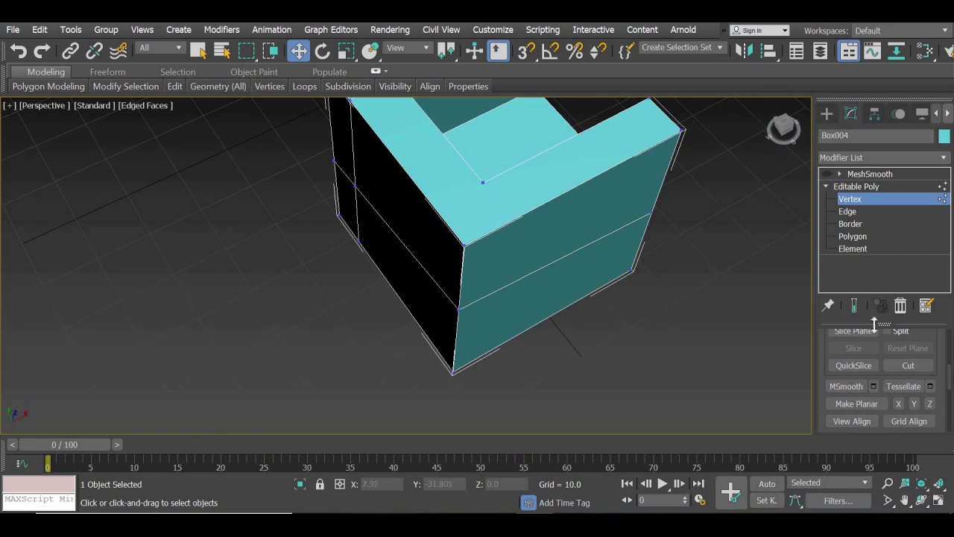
left_click(925, 367)
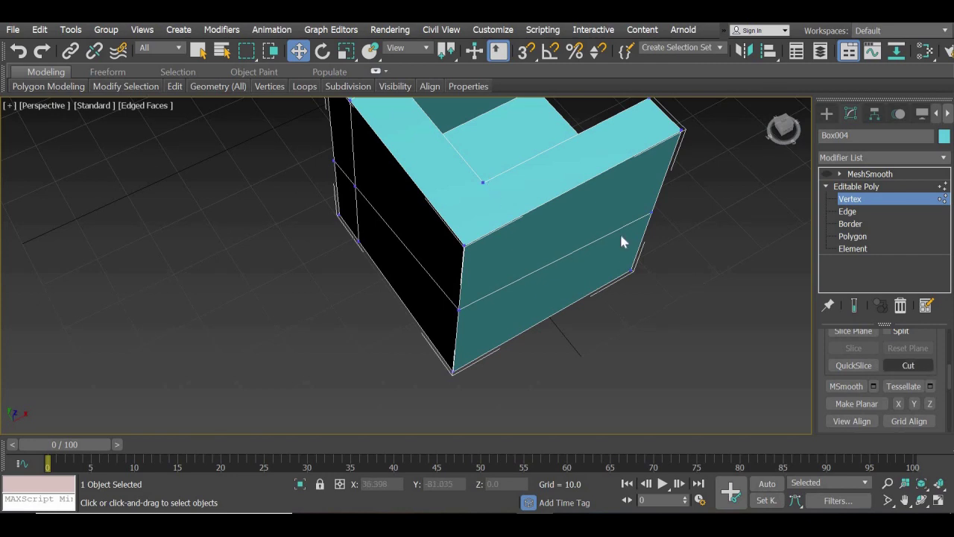
left_click(484, 182)
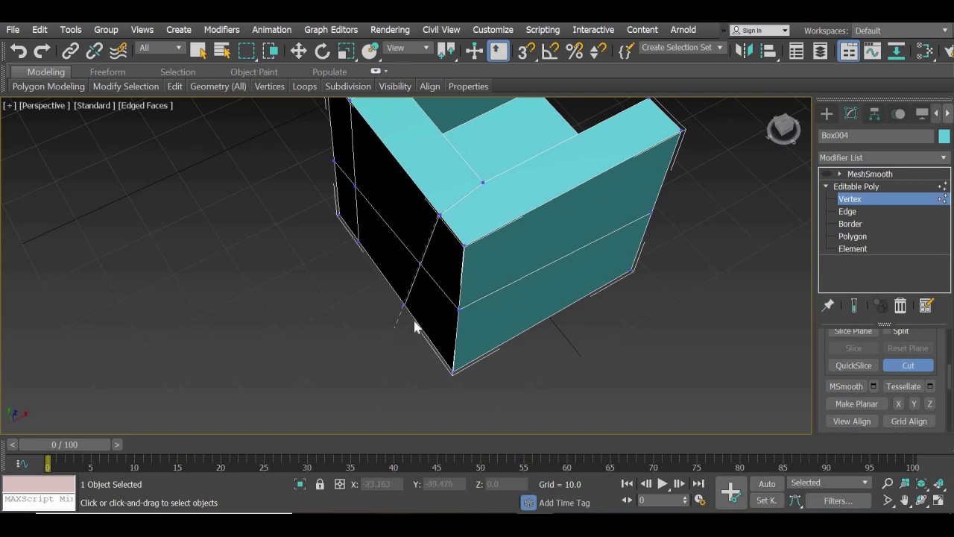
middle_click_drag(413, 321, 441, 289, "alt")
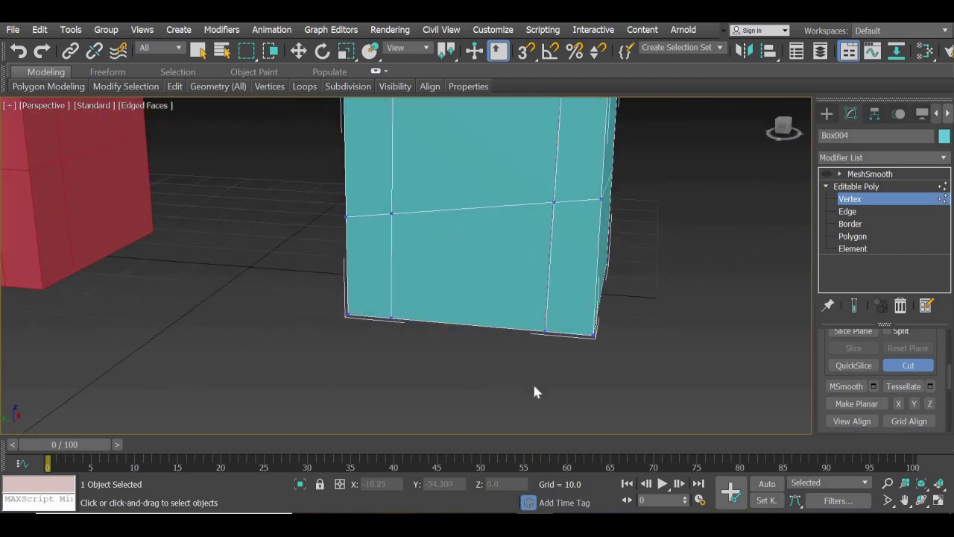
Continue the second cut across the underside and up the front face to the remaining front corner of the seat
middle_click_drag(511, 347, 460, 187, "alt")
left_click(462, 187)
middle_click_drag(530, 193, 511, 270, "alt")
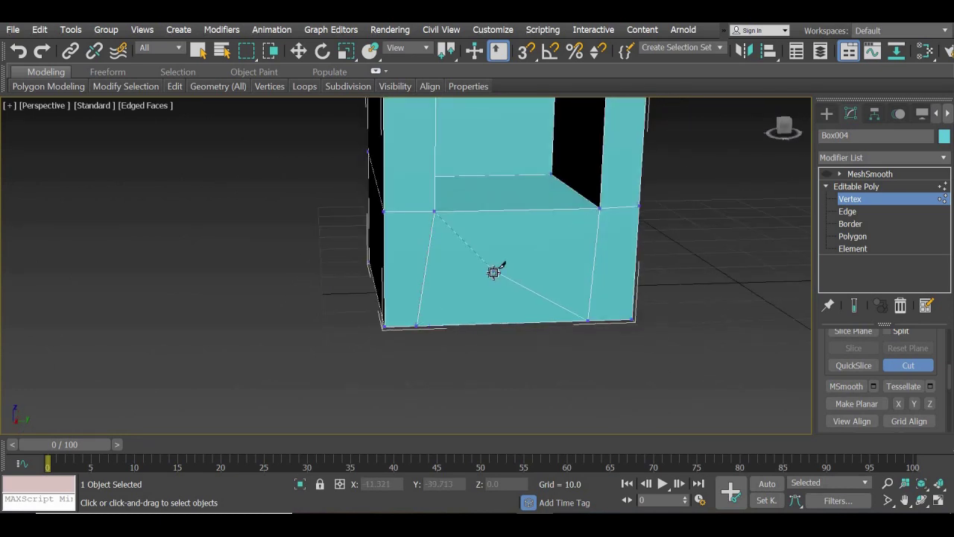
Cut from an inner backrest corner across the armrest top and straight down the outer side face to the bottom edge
scroll(500, 280, "down", 3)
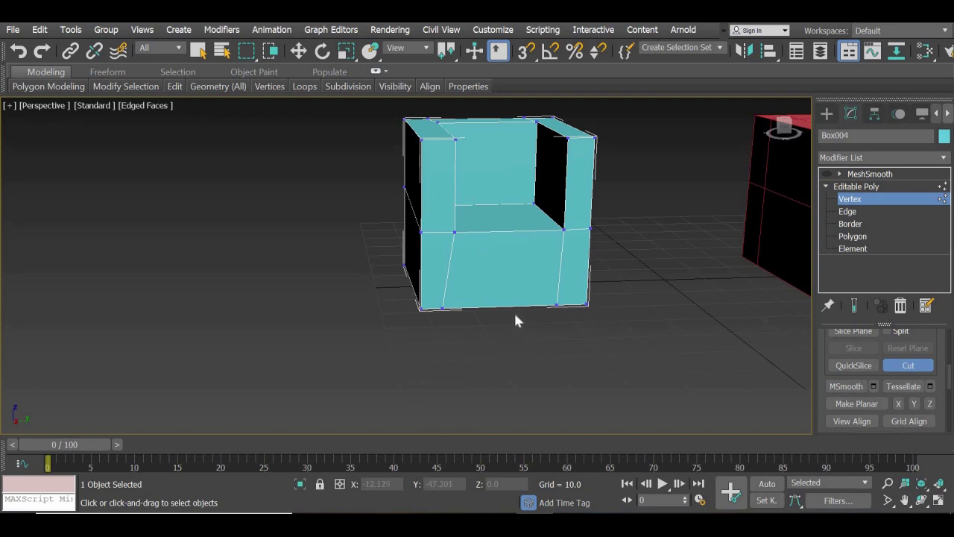
middle_click_drag(532, 379, 532, 220, "alt")
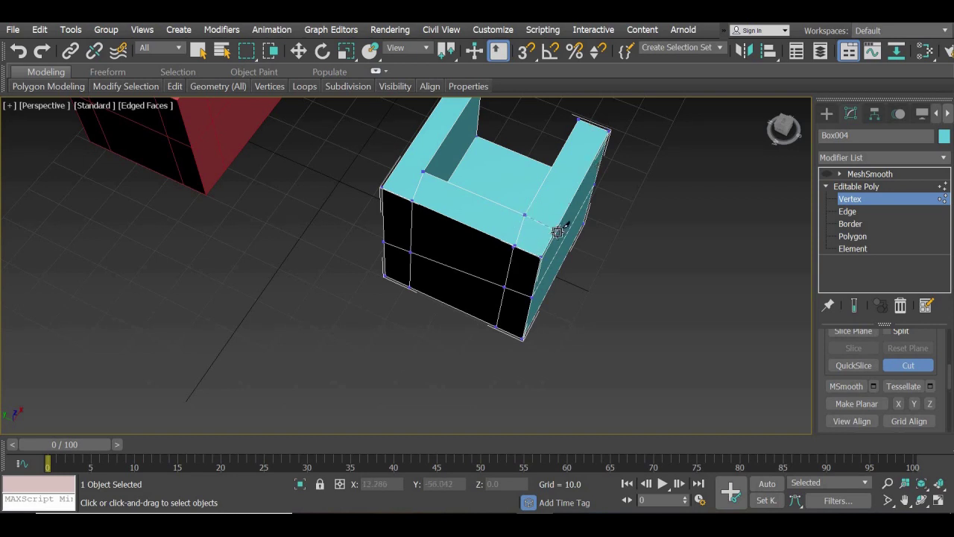
middle_click_drag(572, 335, 494, 291, "alt")
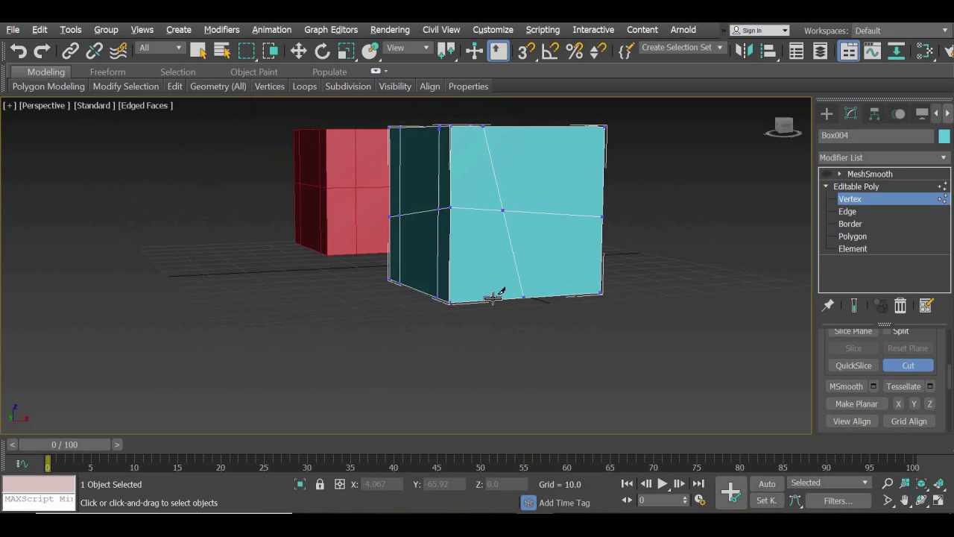
left_click(487, 301)
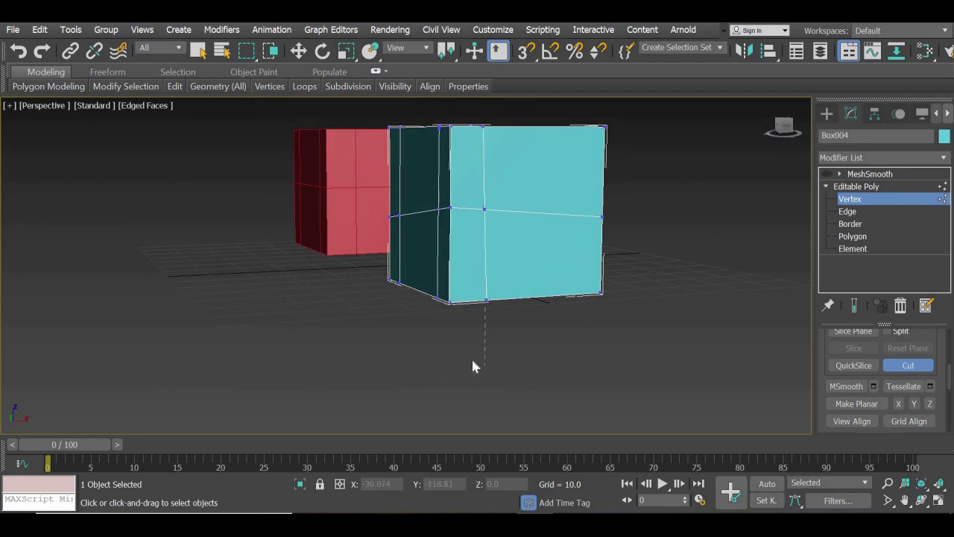
Continue the cut across the underside and up the opposite side face to the other inner backrest corner
middle_click_drag(473, 366, 522, 245, "alt")
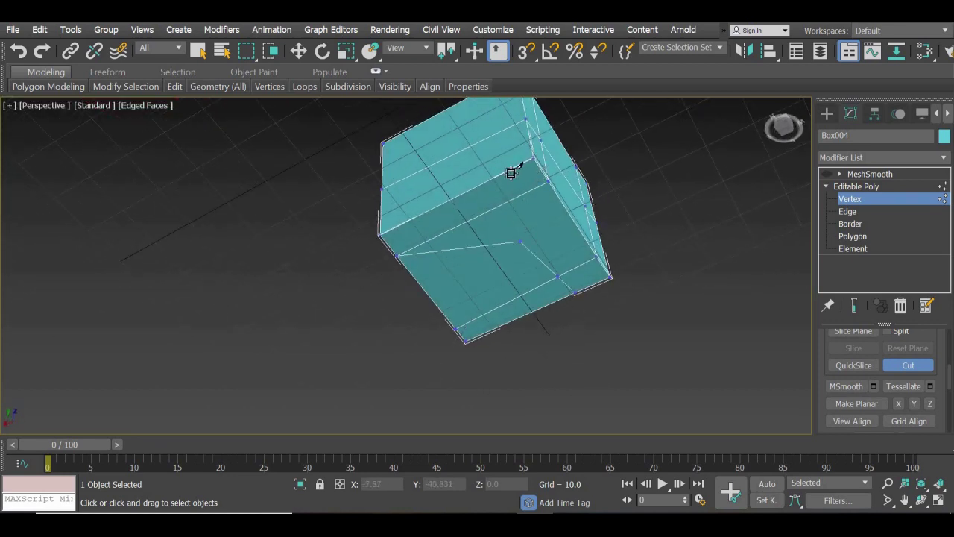
middle_click_drag(575, 345, 418, 191, "alt")
left_click(536, 218)
scroll(404, 200, "up", 3)
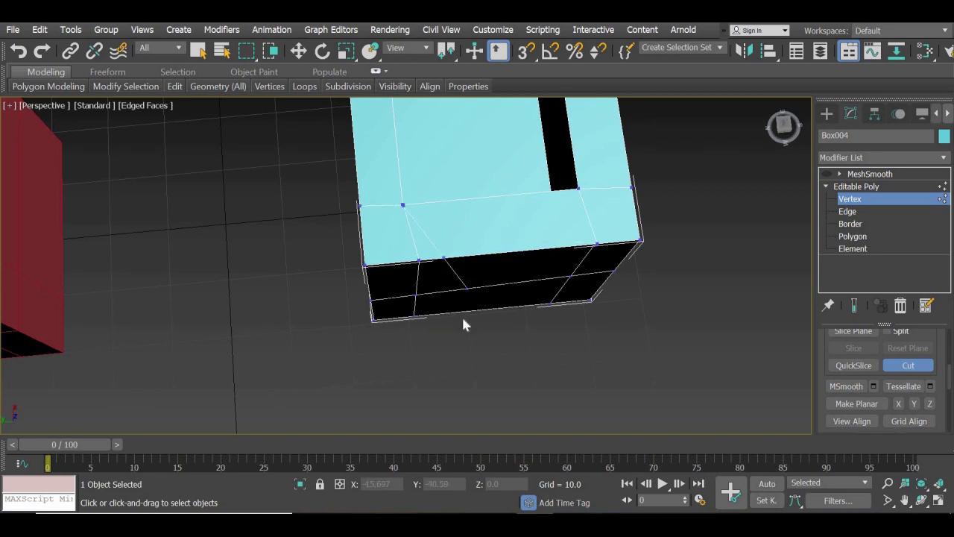
Finish cutting, leave sub-object editing of the cyan chair, and show the scene in four viewports with the Move tool active
middle_click_drag(549, 365, 836, 170, "alt")
scroll(650, 330, "down", 5)
left_click(827, 114)
key("r")
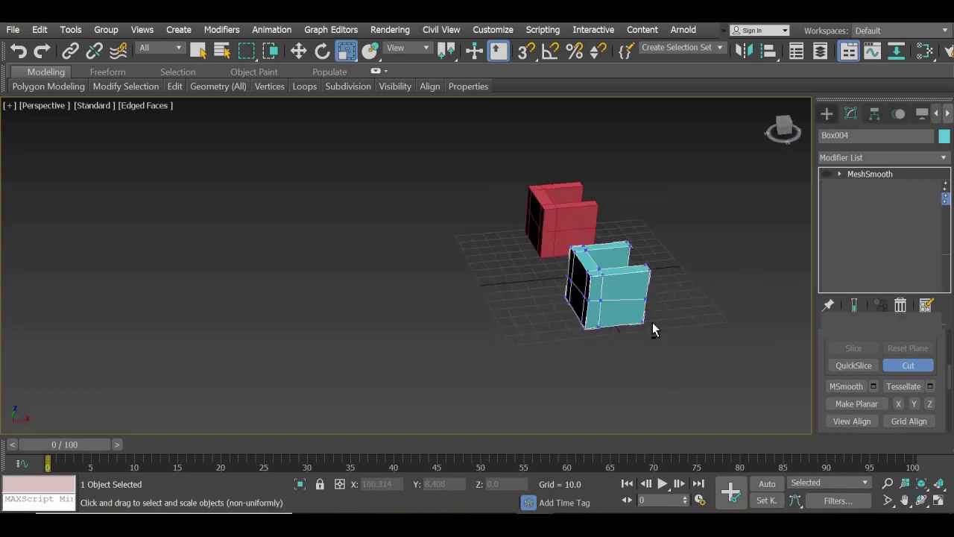
middle_click_drag(581, 352, 680, 349, "alt")
middle_click_drag(680, 349, 437, 341)
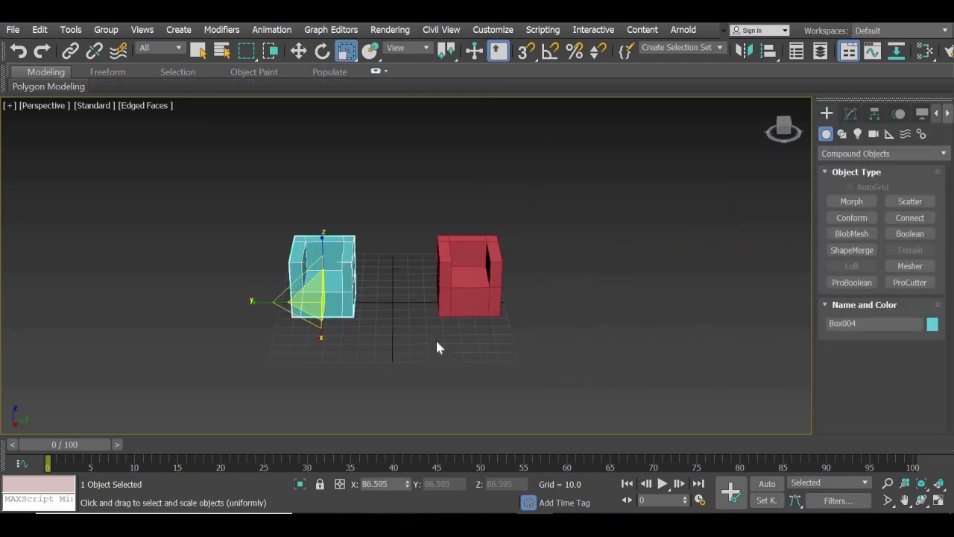
scroll(437, 342, "up", 3)
key("w")
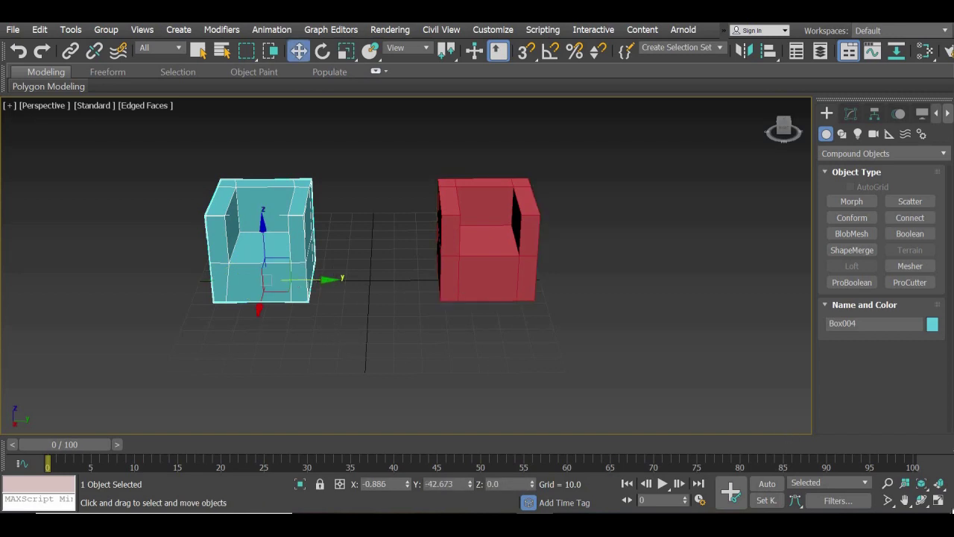
key("alt+w")
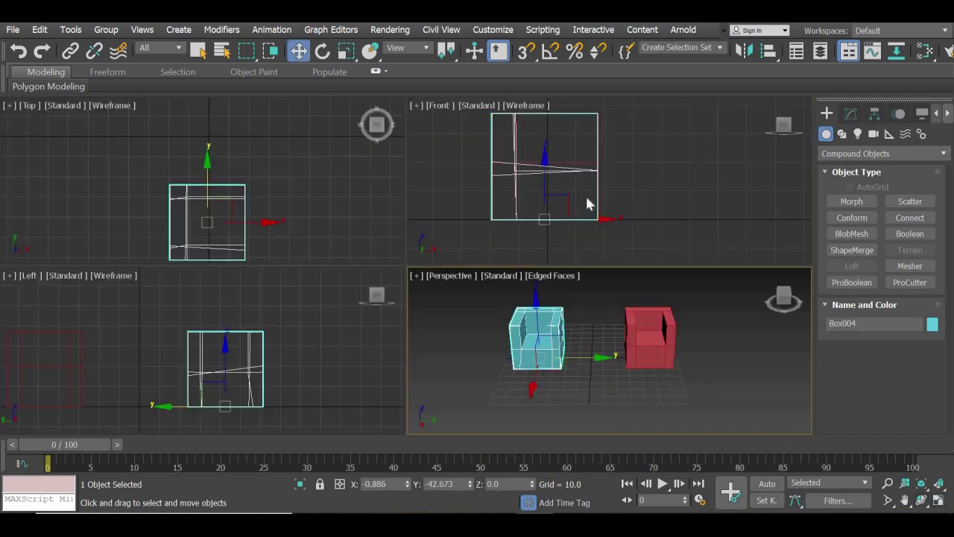
middle_click_drag(314, 186, 320, 164)
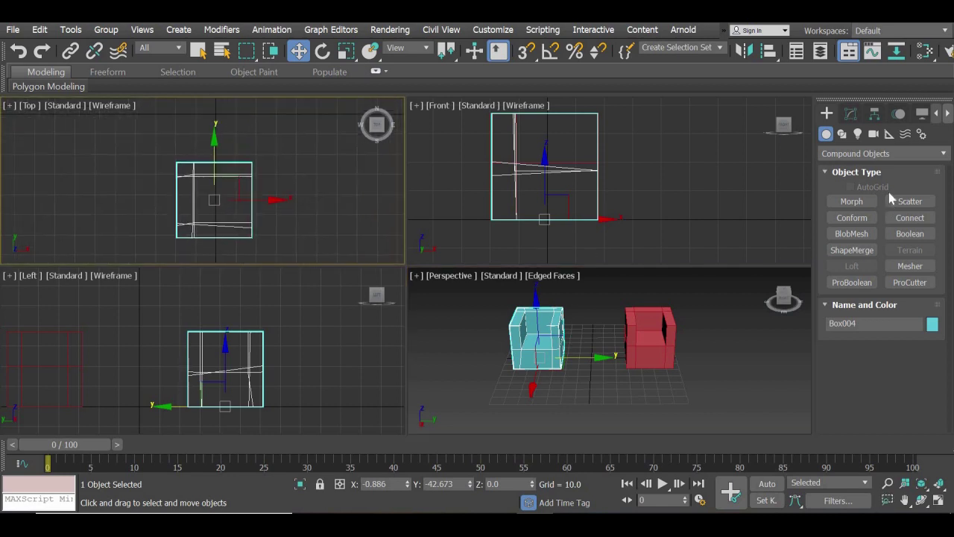
Edit the cyan chair's vertices in the enlarged Top view and flatten the upper armrest's inner row along Y with Scale
left_click(850, 114)
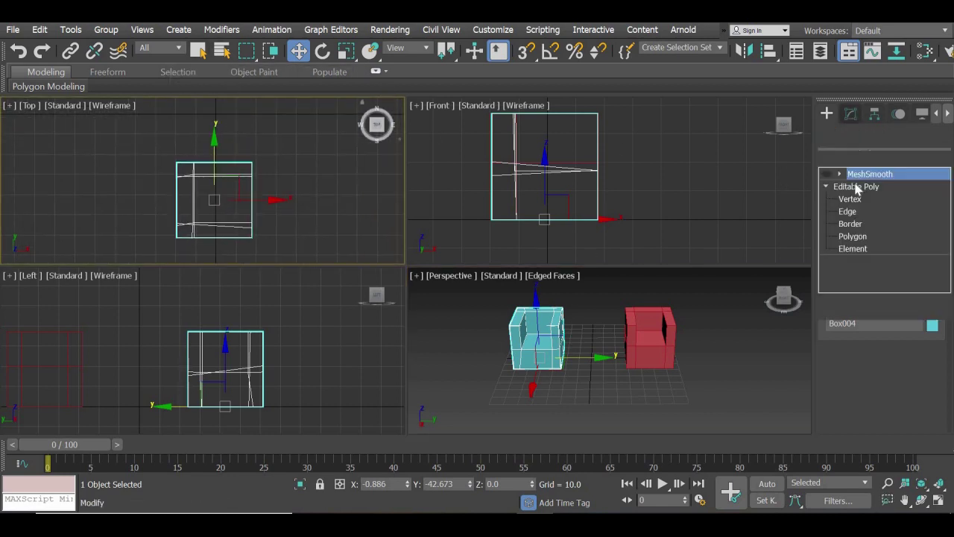
left_click(852, 200)
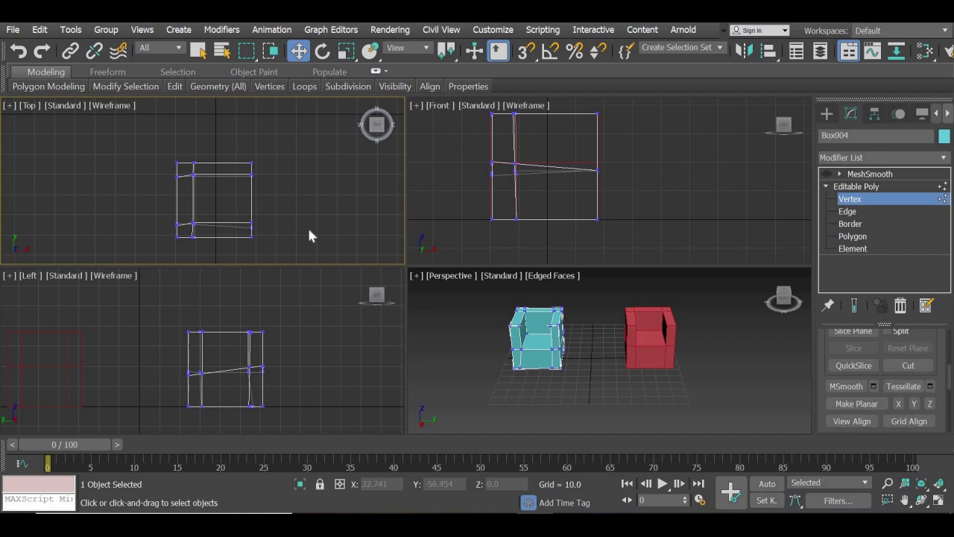
left_click(938, 501)
middle_click_drag(505, 323, 483, 299)
scroll(495, 262, "up", 2)
scroll(492, 231, "down", 1)
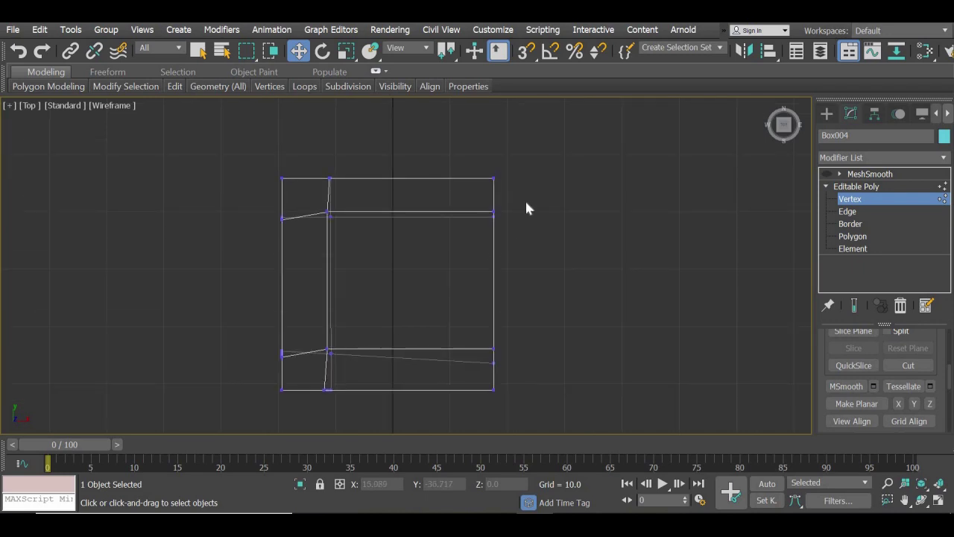
left_click_drag(526, 202, 246, 233)
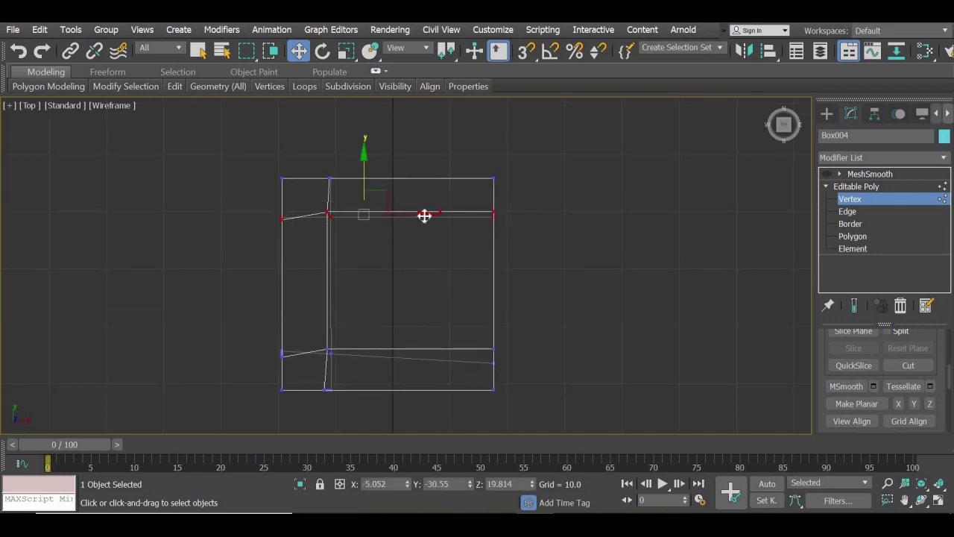
left_click(346, 50)
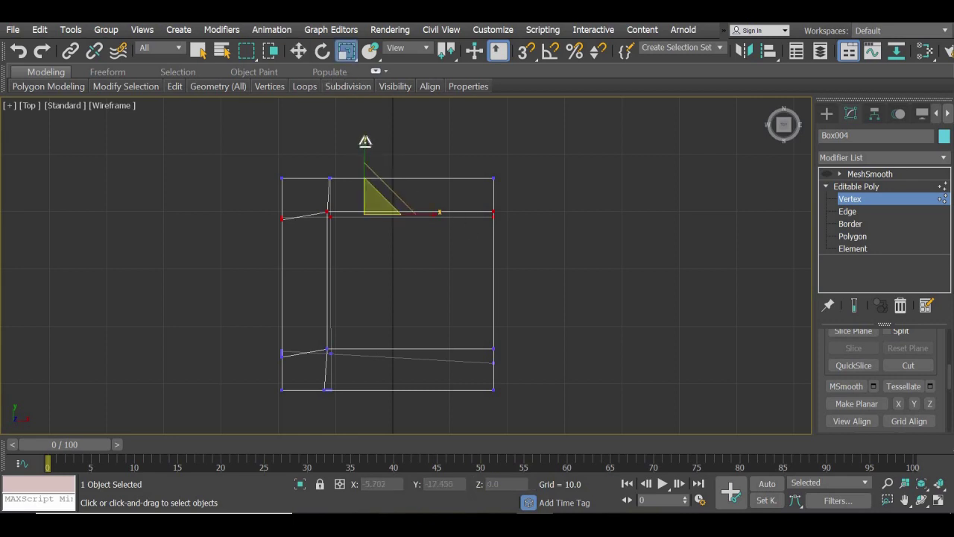
left_click_drag(362, 175, 363, 376)
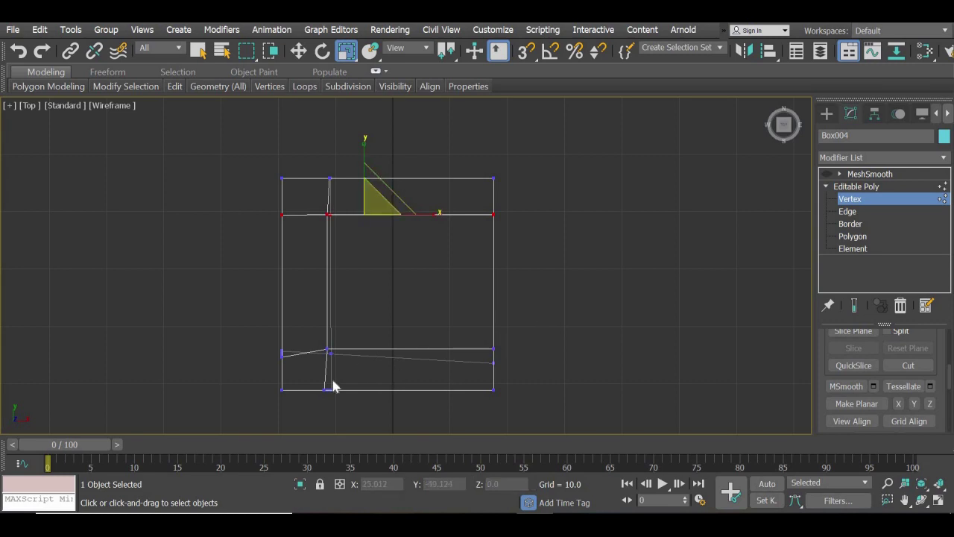
In the Top view, flatten the lower armrest's inner vertex row along Y and the backrest's vertex column along X
left_click_drag(230, 377, 227, 367)
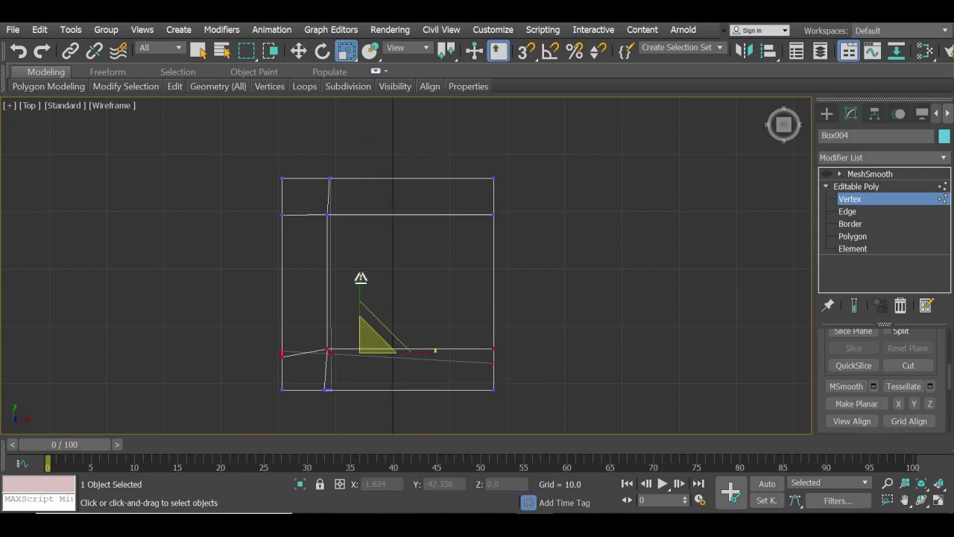
left_click_drag(361, 278, 373, 444)
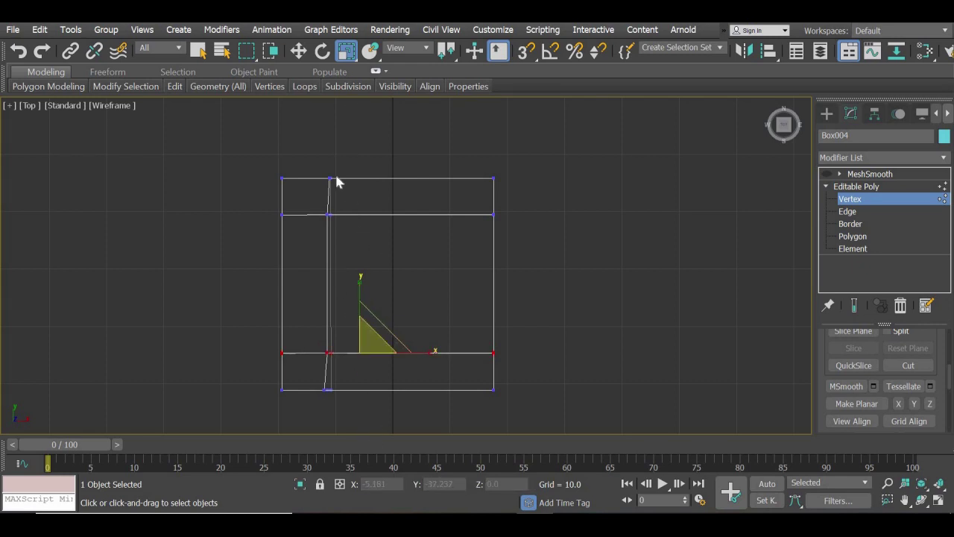
left_click_drag(311, 405, 304, 426)
left_click_drag(401, 278, 16, 289)
key("w")
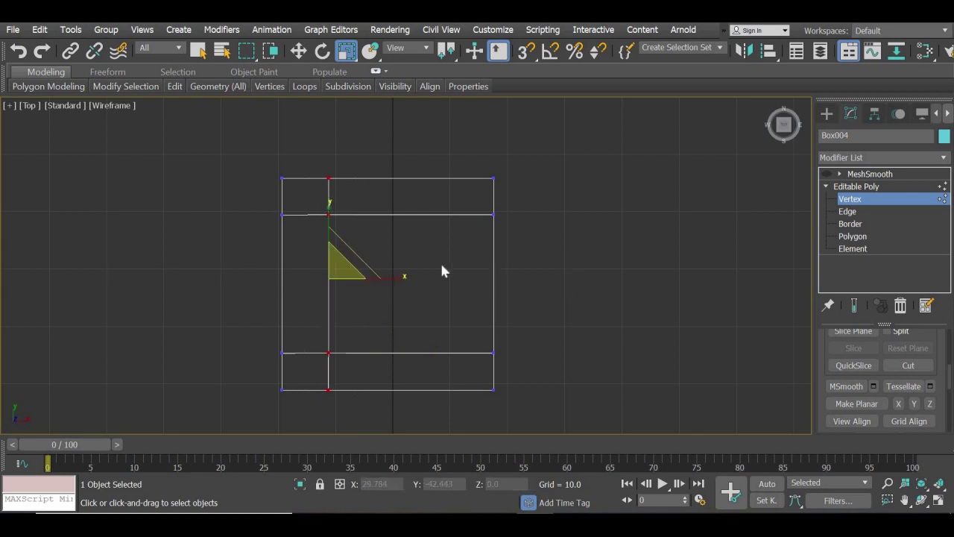
In the enlarged Left view, scale the seat-height vertices vertically until they lie on one horizontal line
middle_click_drag(440, 260, 440, 240)
left_click(940, 502)
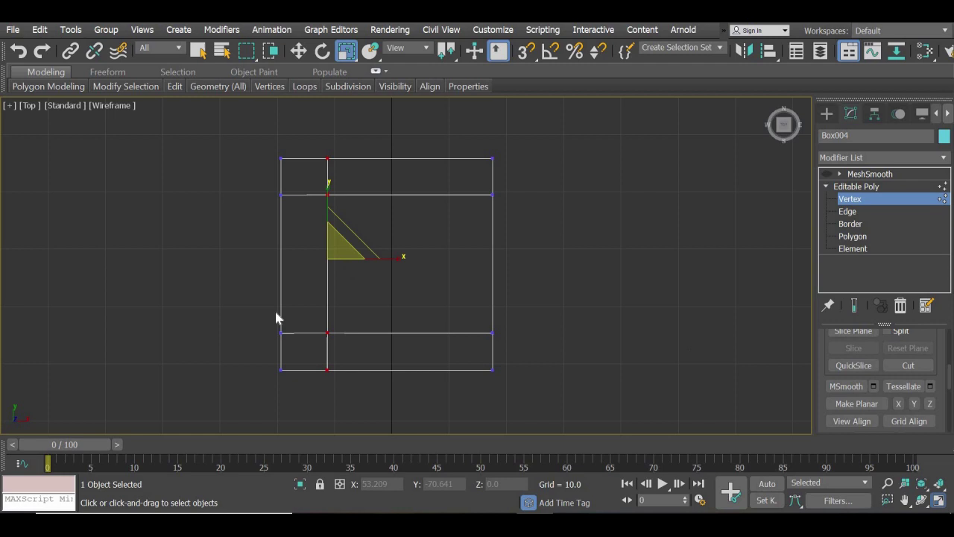
middle_click_drag(251, 383, 316, 361)
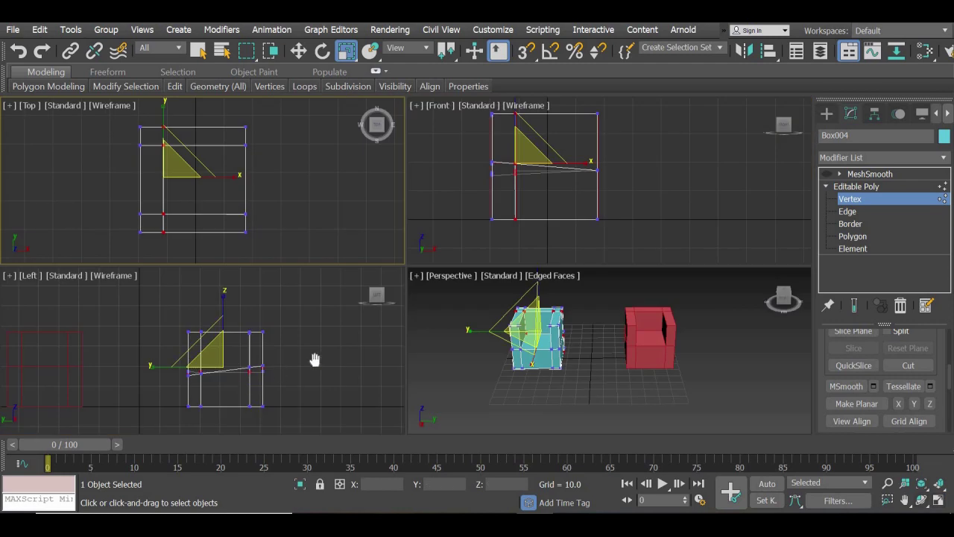
left_click(941, 501)
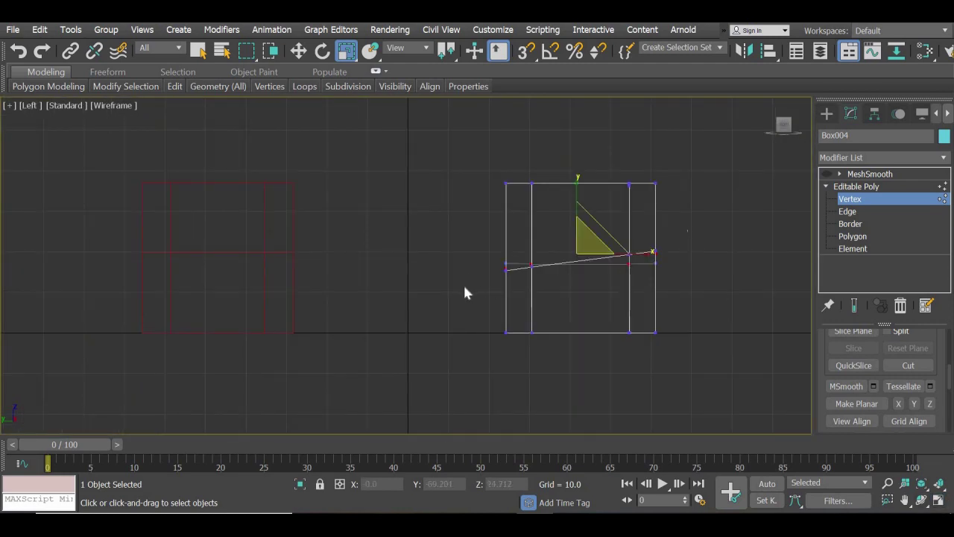
left_click_drag(687, 231, 464, 287)
left_click_drag(580, 191, 580, 458)
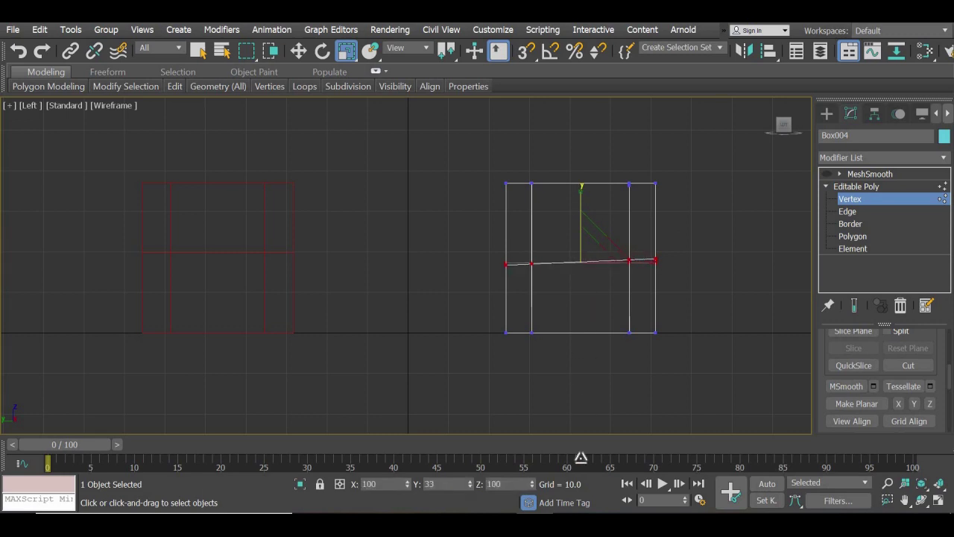
left_click_drag(575, 186, 569, 454)
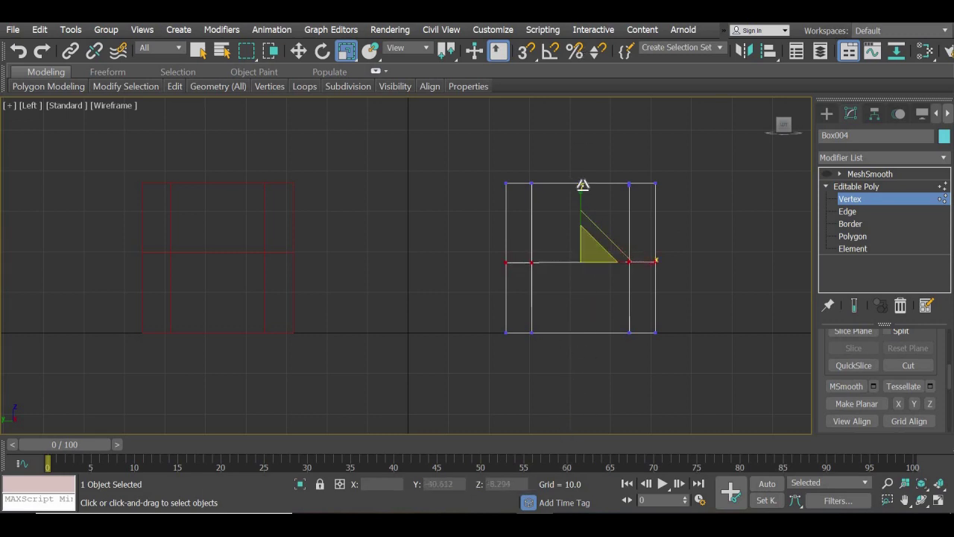
left_click_drag(582, 187, 571, 441)
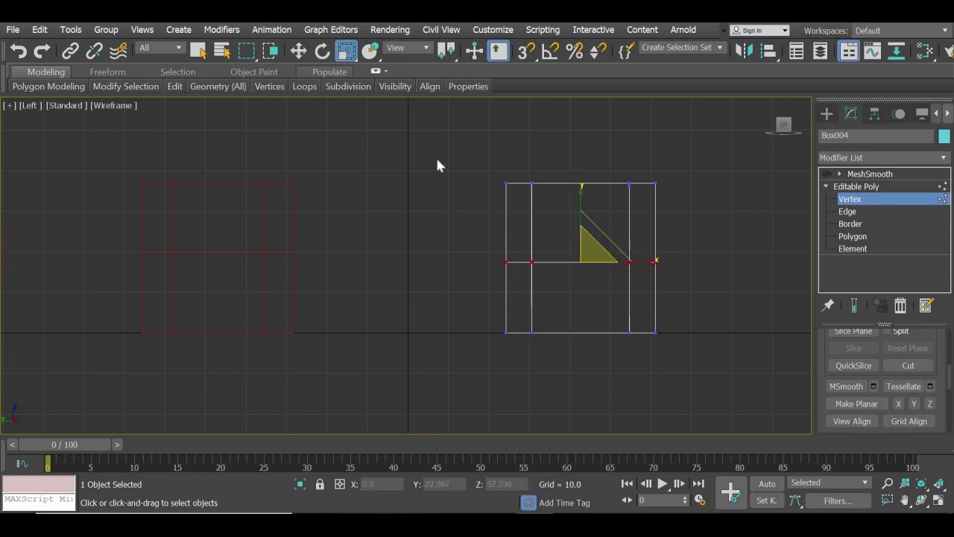
key("w")
In the enlarged Front view, scale the backrest's inner column of vertices along X into one straight vertical line
left_click(939, 502)
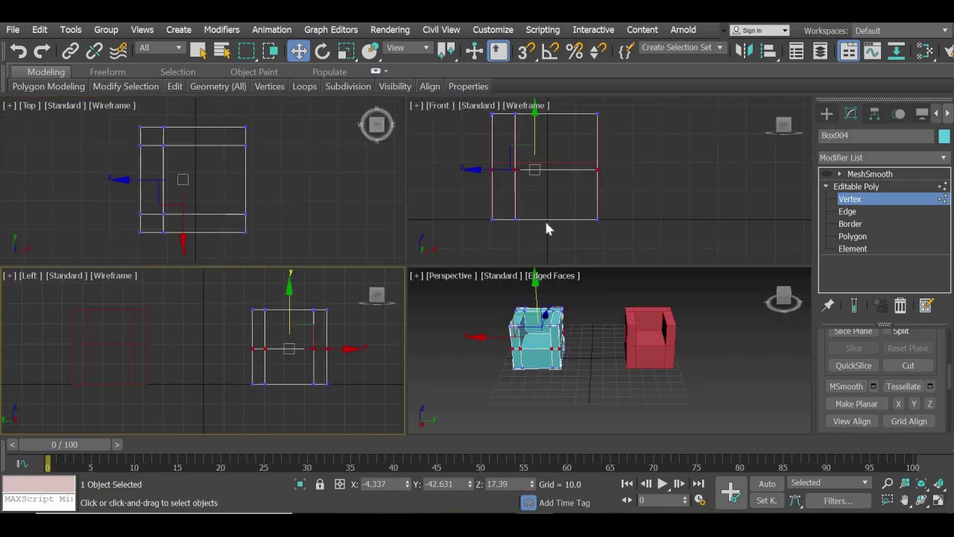
left_click(657, 245)
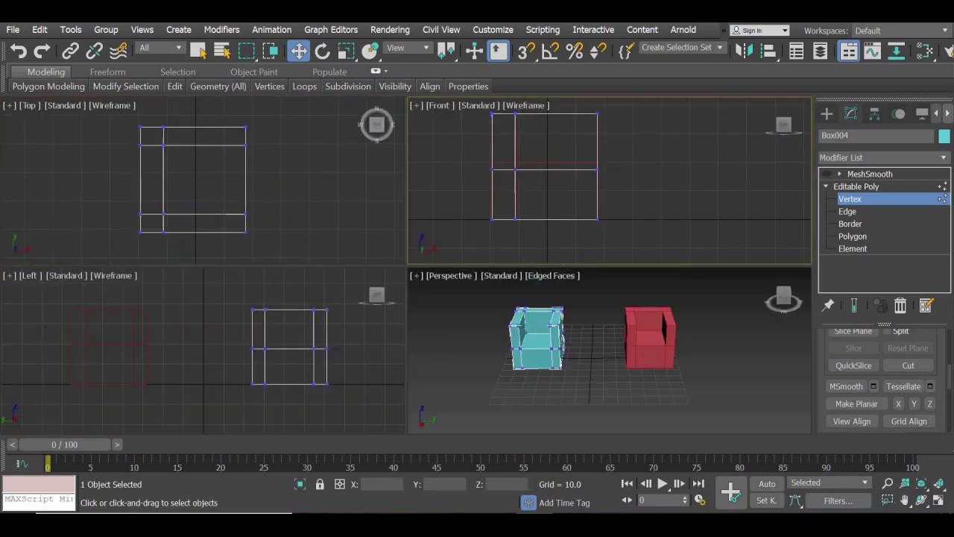
left_click(934, 502)
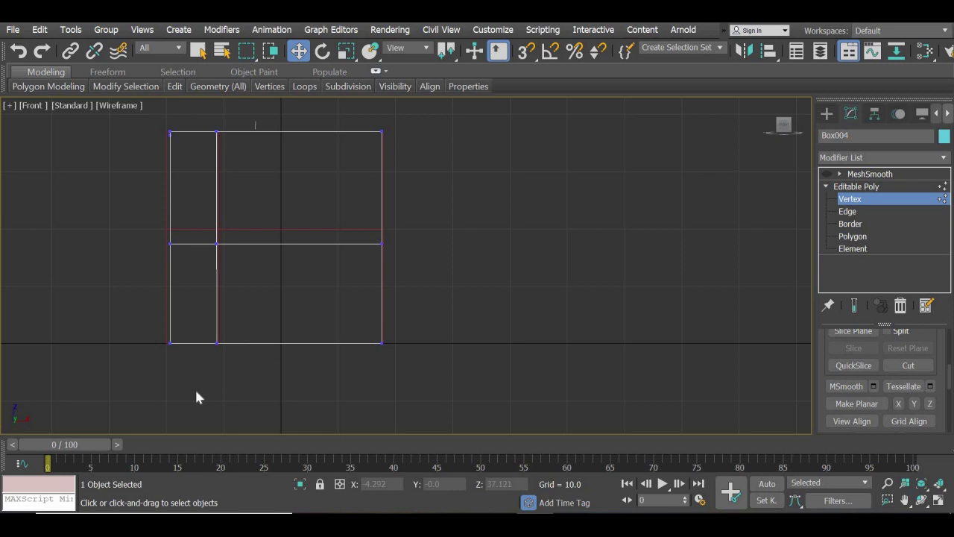
left_click_drag(198, 373, 200, 384)
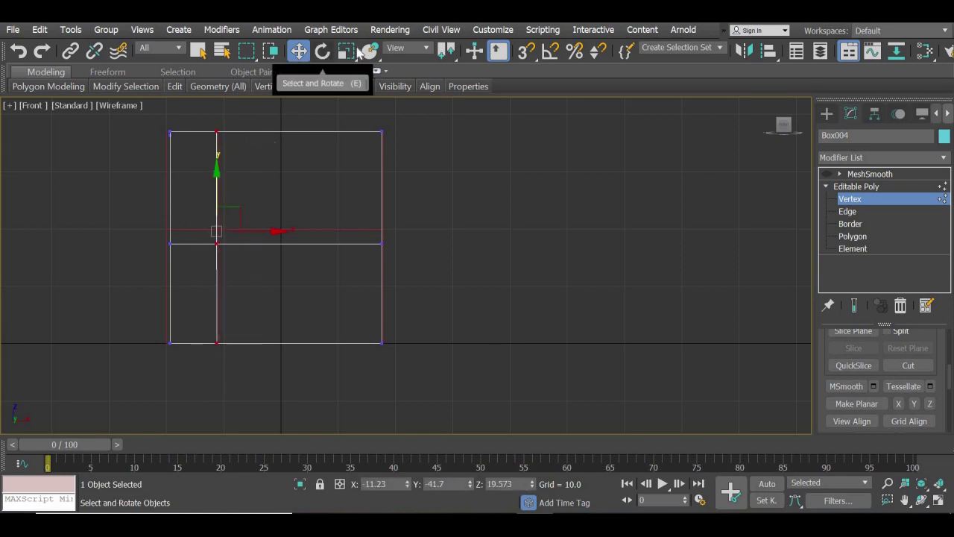
left_click(346, 50)
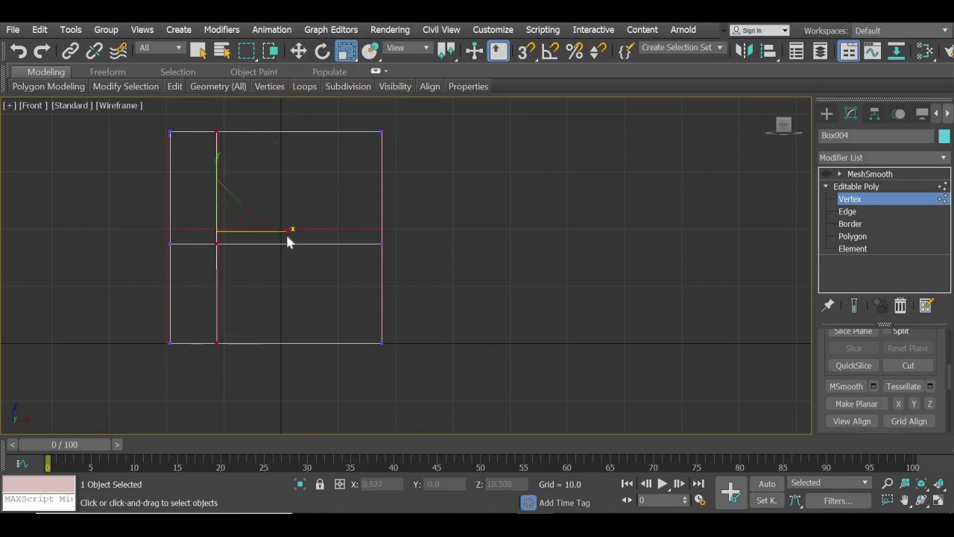
left_click_drag(287, 230, 92, 218)
left_click_drag(289, 230, 879, 237)
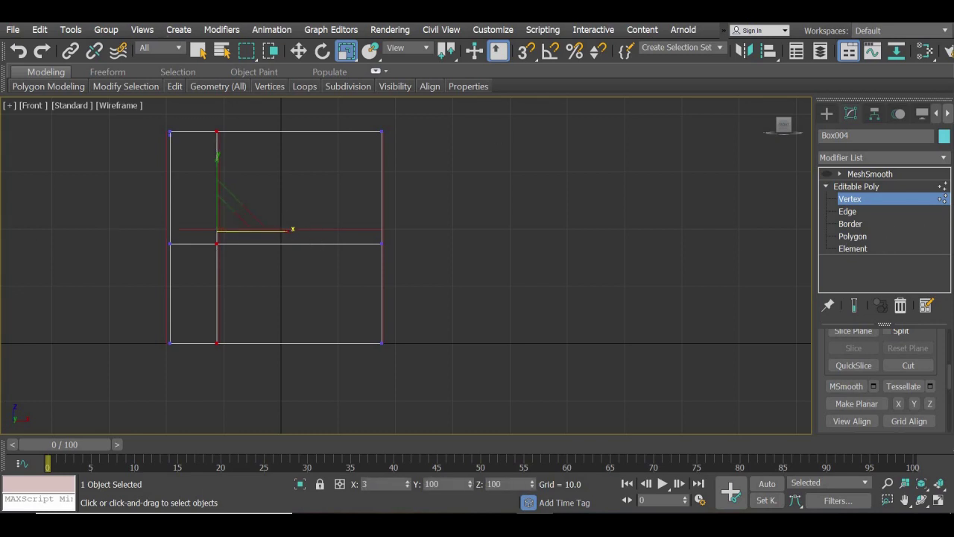
key("w")
Return to the four-viewport layout, leave vertex editing, and deselect the cyan chair
left_click(616, 366)
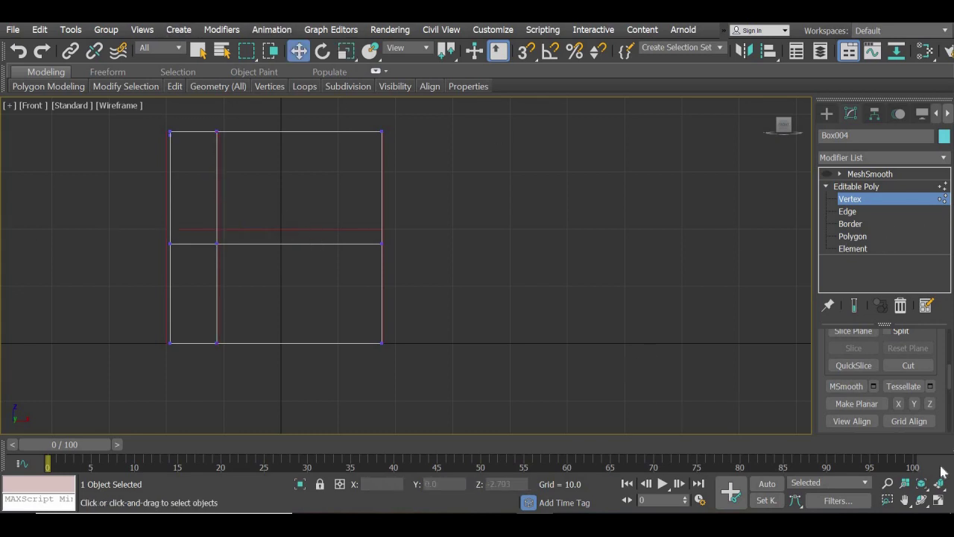
key("alt+w")
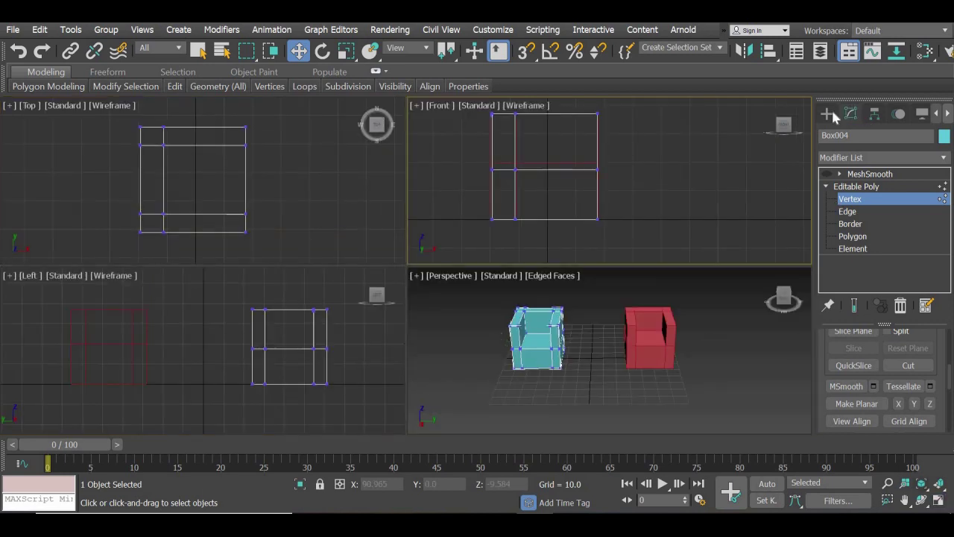
left_click(826, 113)
left_click(606, 391)
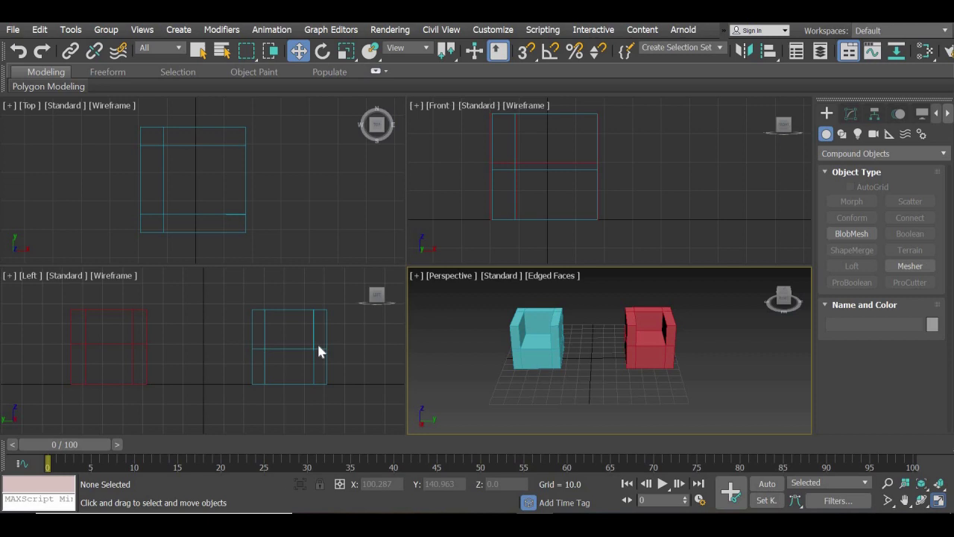
In the enlarged Perspective view, turn the MeshSmooth modifiers of the cyan and the red armchair back on
key("alt+w")
left_click(311, 245)
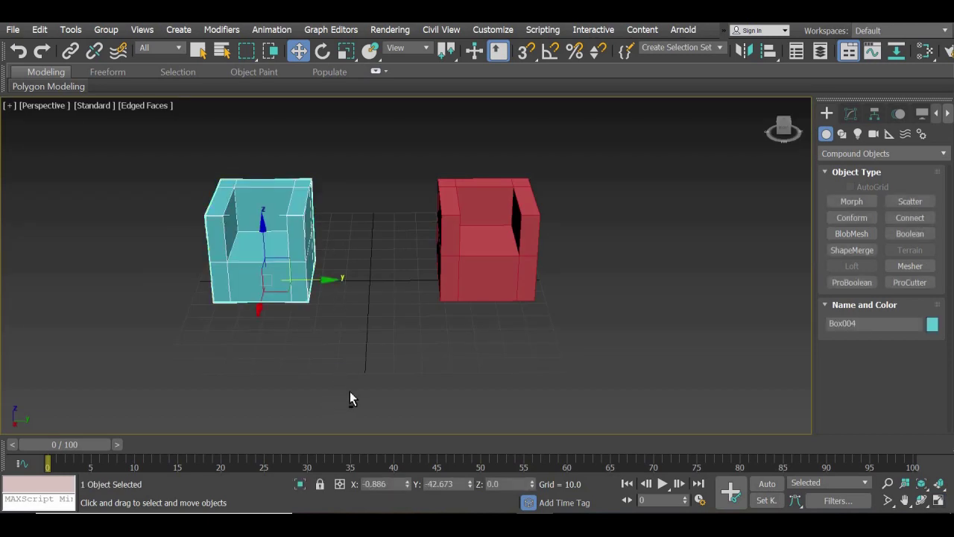
middle_click_drag(349, 391, 521, 313, "alt")
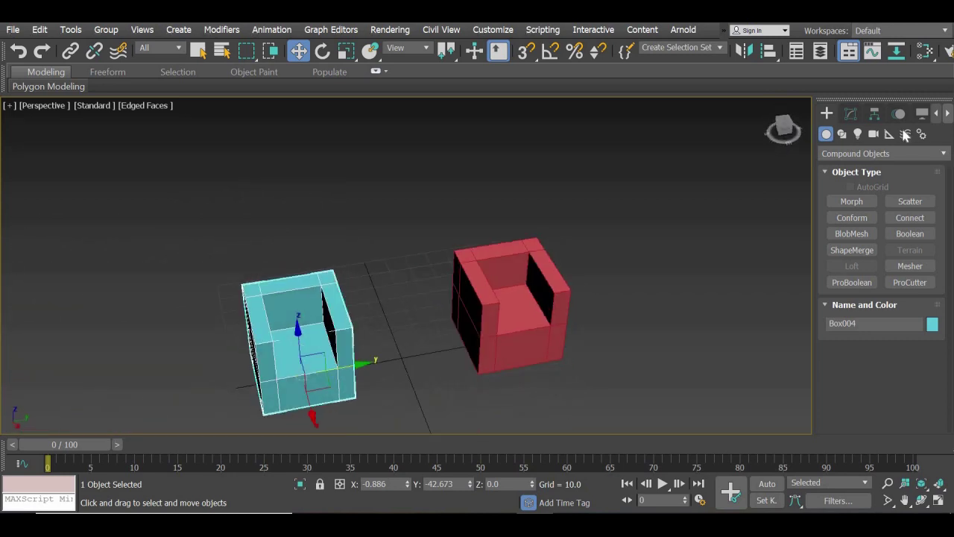
left_click(850, 113)
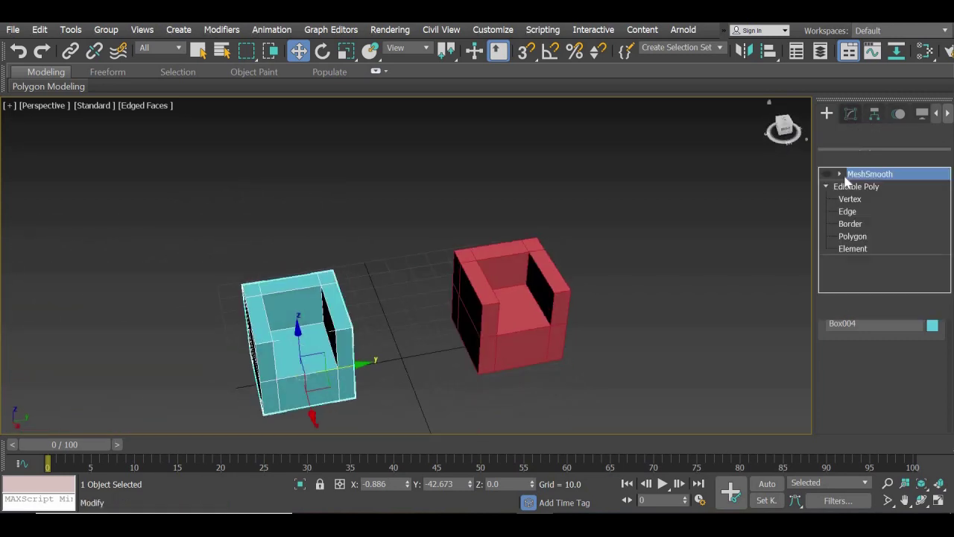
left_click(826, 175)
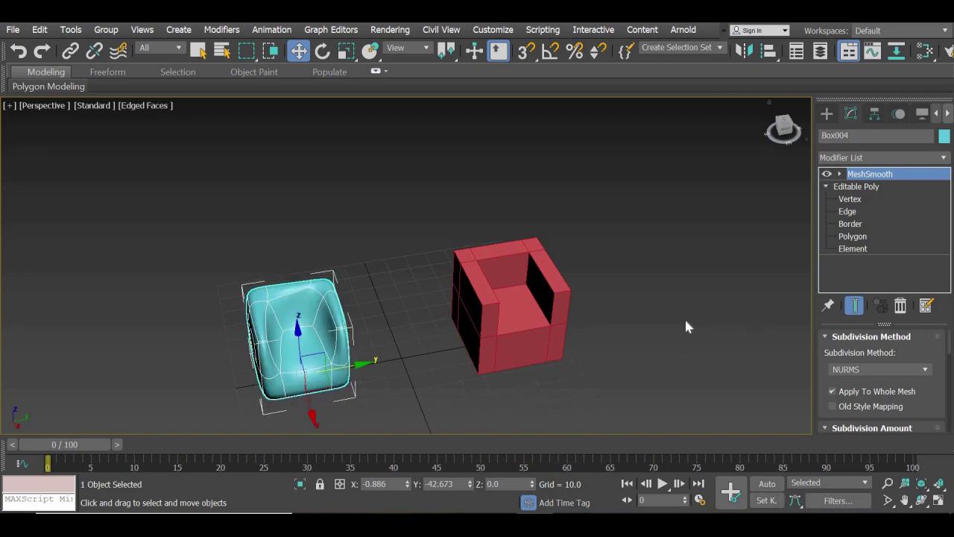
left_click(543, 344)
left_click(826, 175)
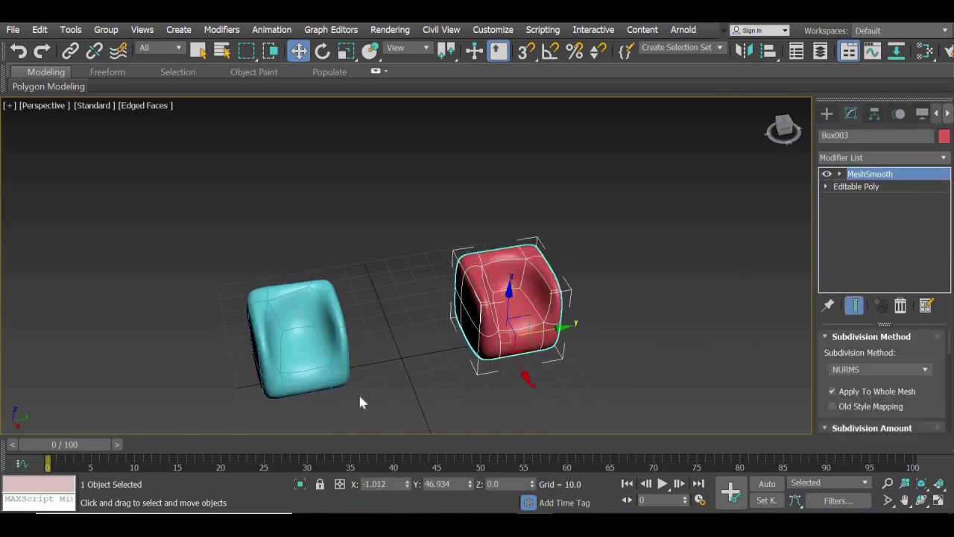
Compare the rounded shapes of the cyan and red armchairs from closer up
left_click(359, 395)
middle_click_drag(368, 391, 501, 365)
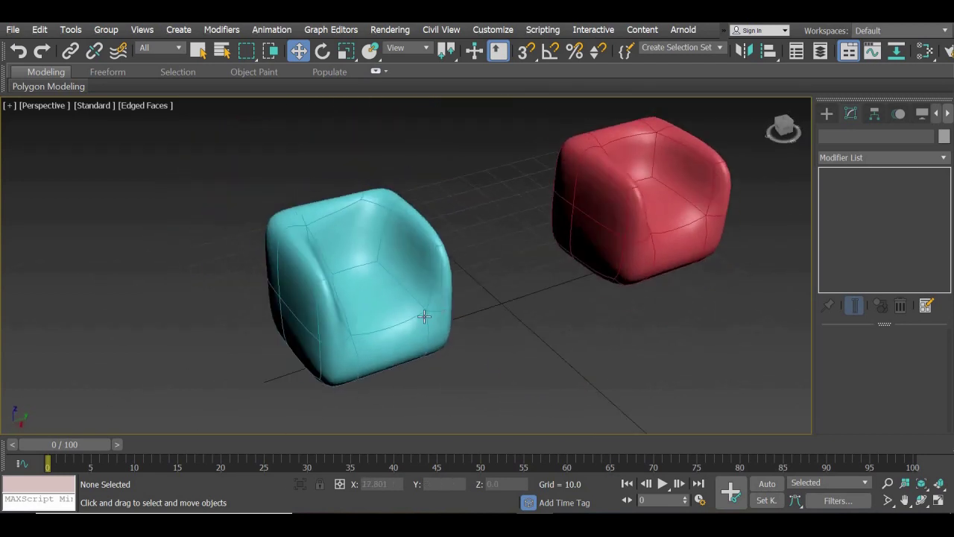
left_click(424, 316)
middle_click_drag(648, 337, 508, 368)
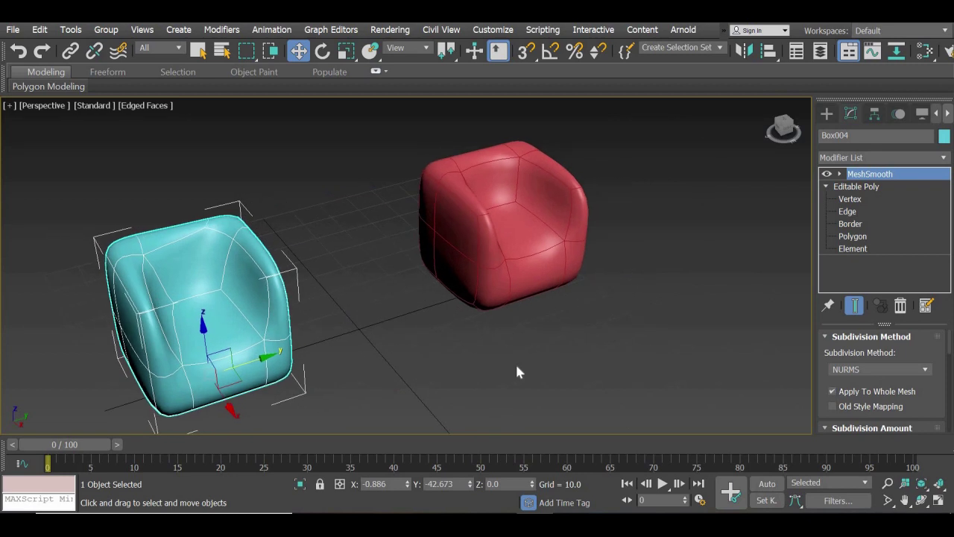
middle_click_drag(442, 362, 522, 356)
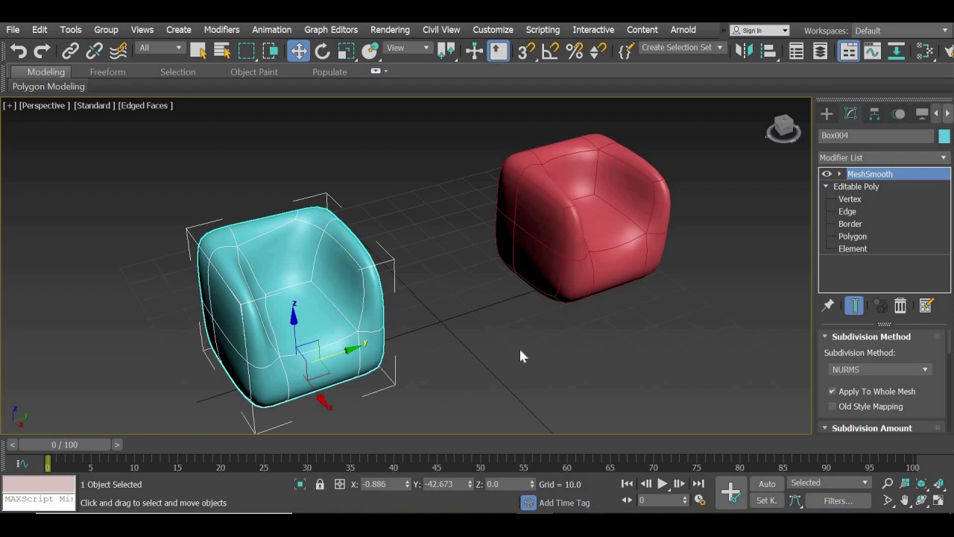
left_click(479, 335)
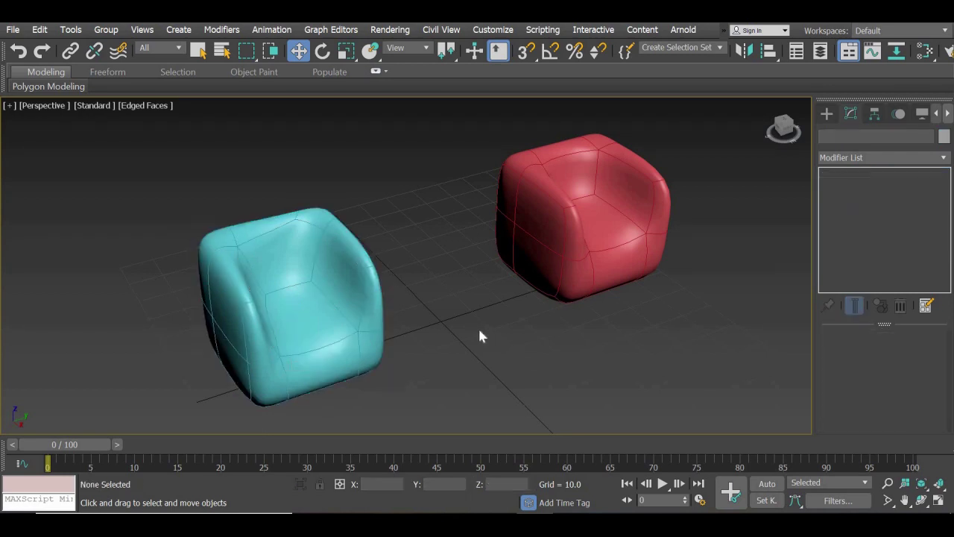
left_click(566, 261)
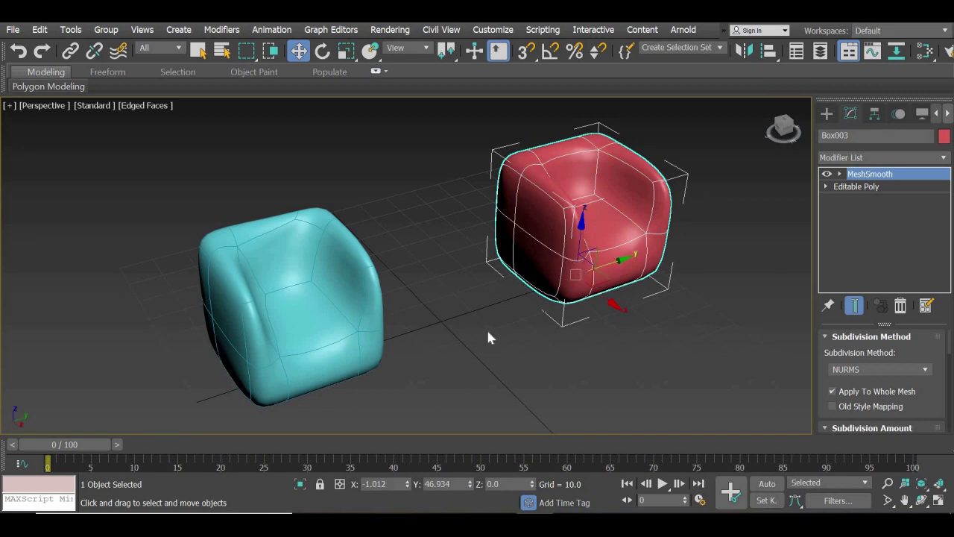
Delete the cyan armchair and move the red armchair along Y into its place
left_click(826, 114)
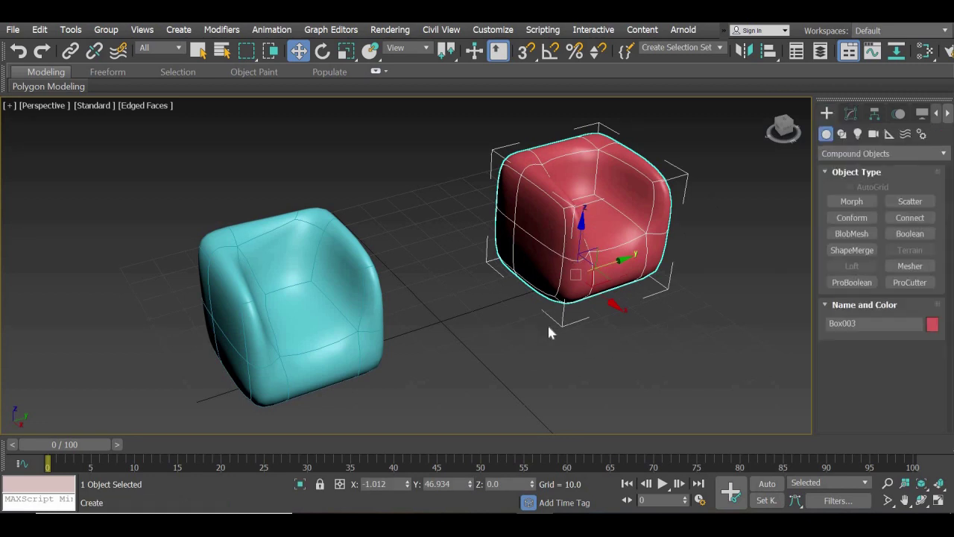
left_click(549, 330)
left_click(600, 266)
left_click(356, 344)
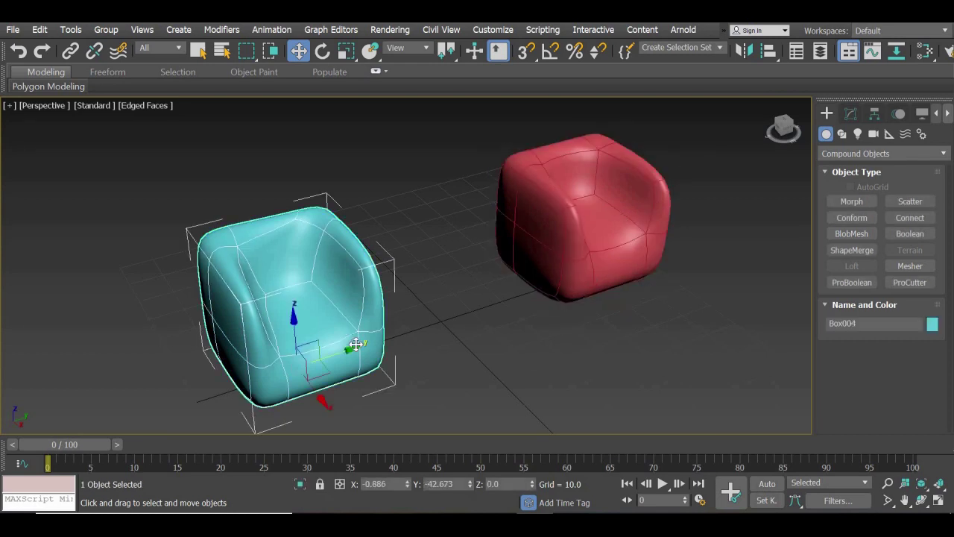
key("Delete")
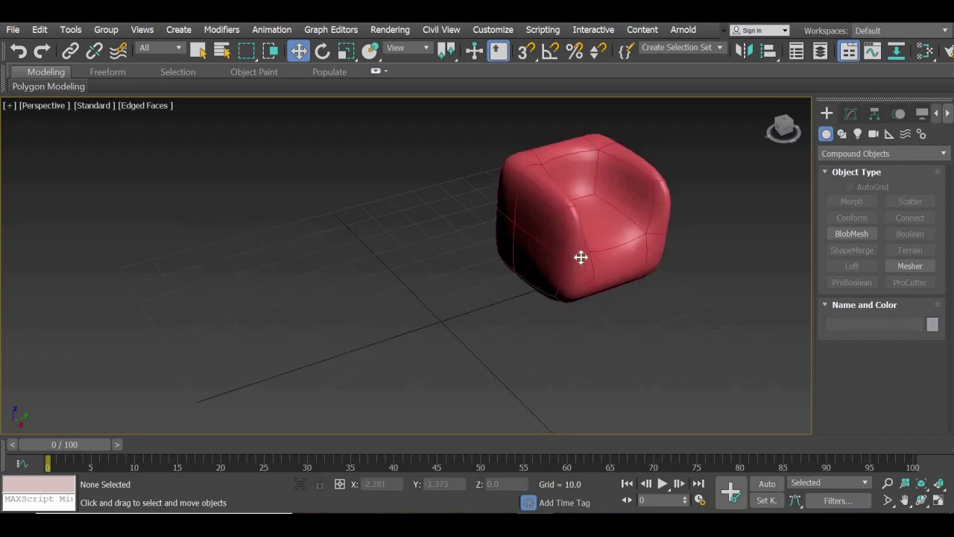
left_click(579, 257)
left_click_drag(574, 278, 363, 316)
Switch the red armchair's MeshSmooth off to inspect the unsmoothed box shape, and switch it back on
left_click(854, 114)
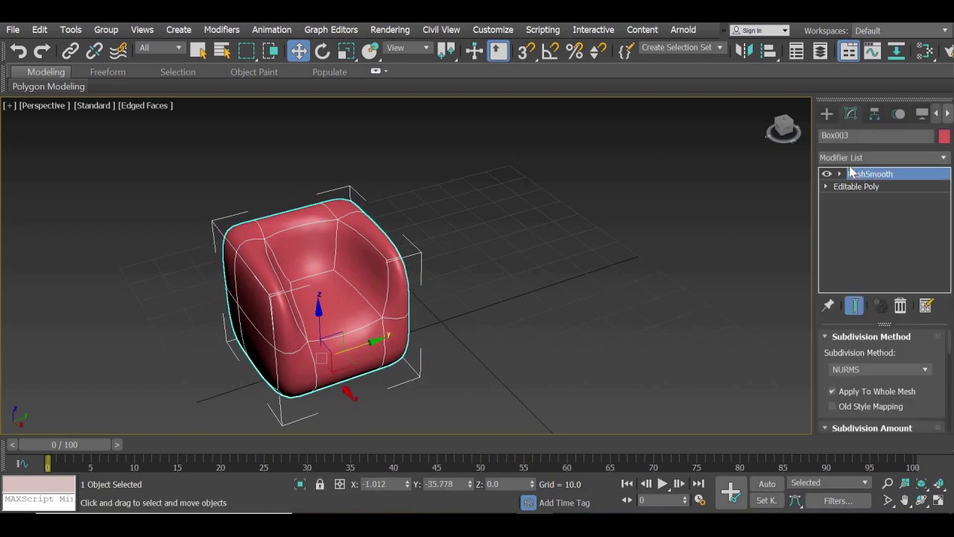
left_click(827, 173)
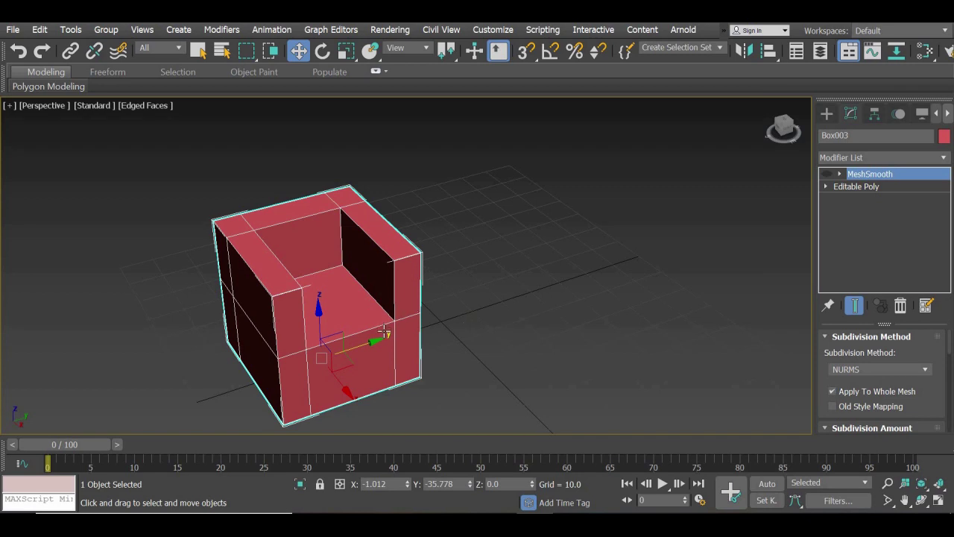
key("ctrl+d")
key("ctrl+z")
left_click(826, 174)
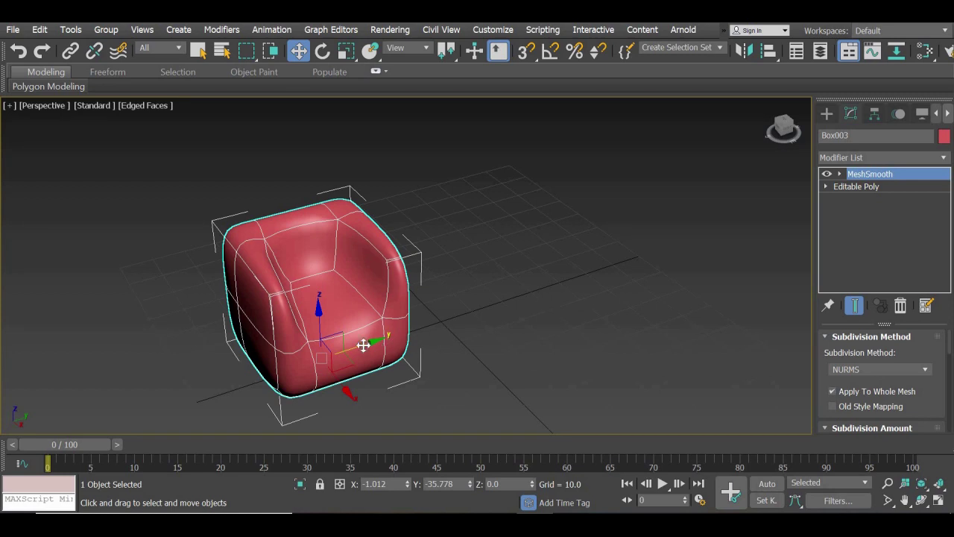
Clone the red armchair along Y as one Reference, and remove MeshSmooth from the original
left_click_drag(472, 307, 620, 277, "shift")
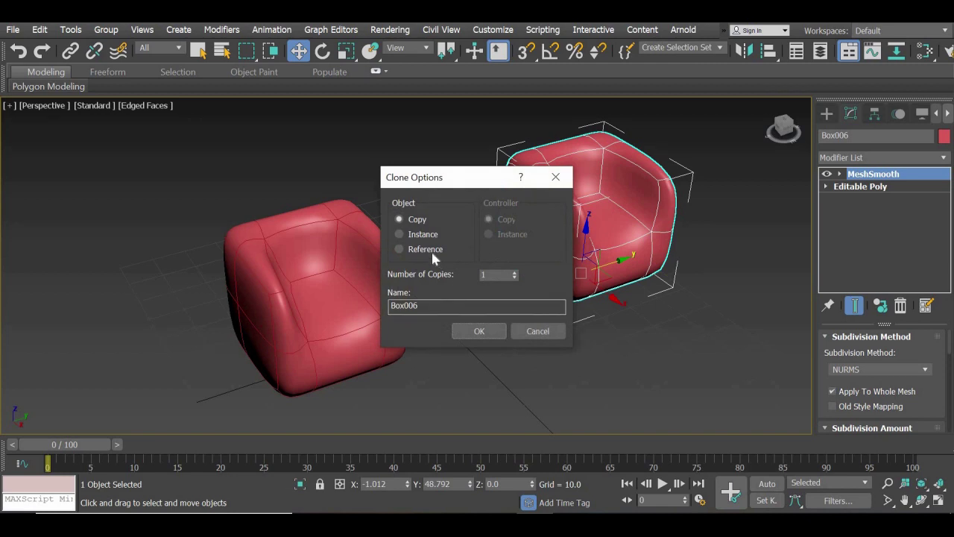
left_click(426, 249)
left_click(504, 336)
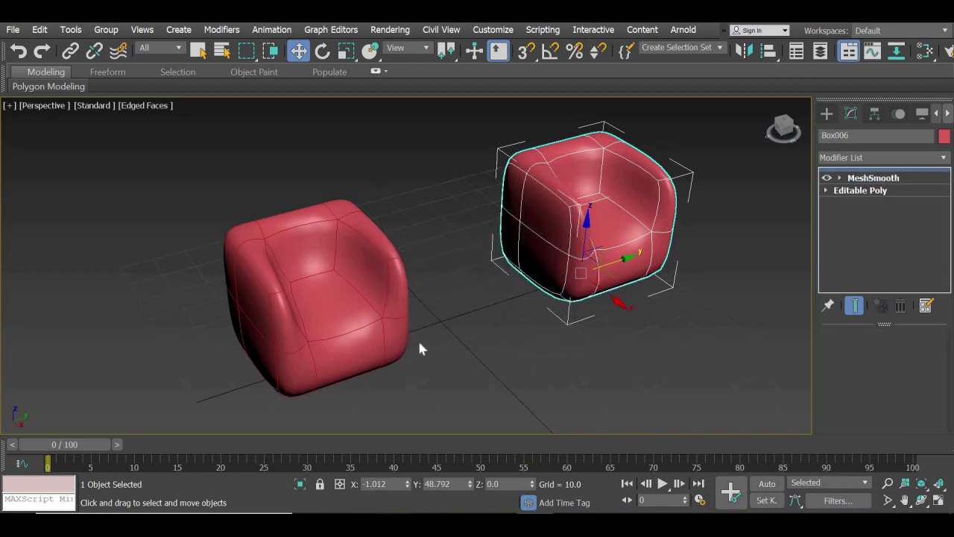
left_click(399, 336)
left_click(900, 306)
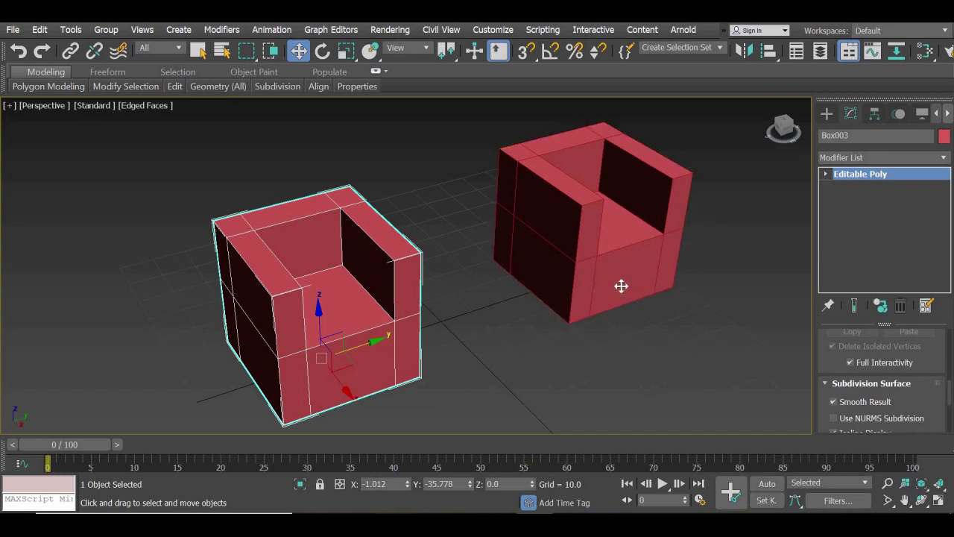
Apply a MeshSmooth modifier to the reference copy of the red armchair only
left_click(622, 283)
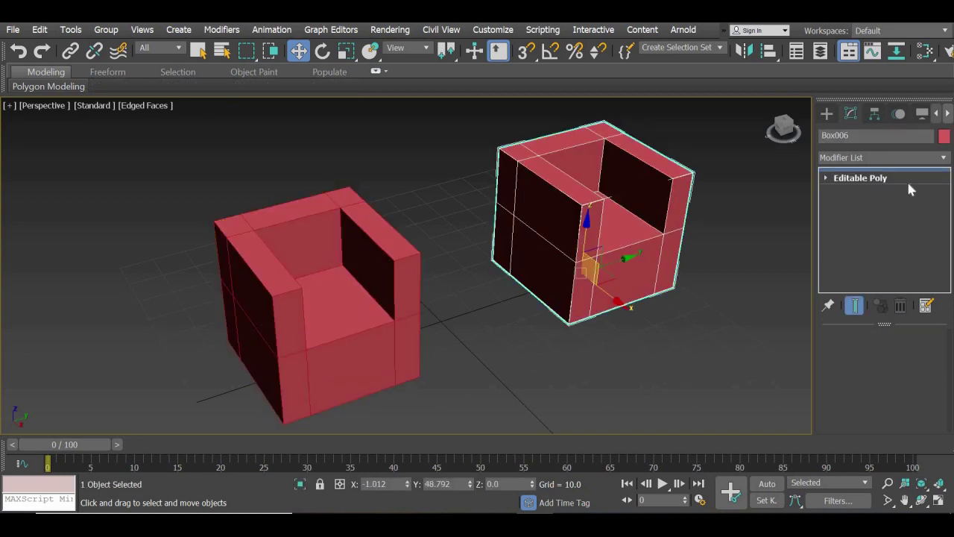
left_click(944, 158)
left_click(945, 41)
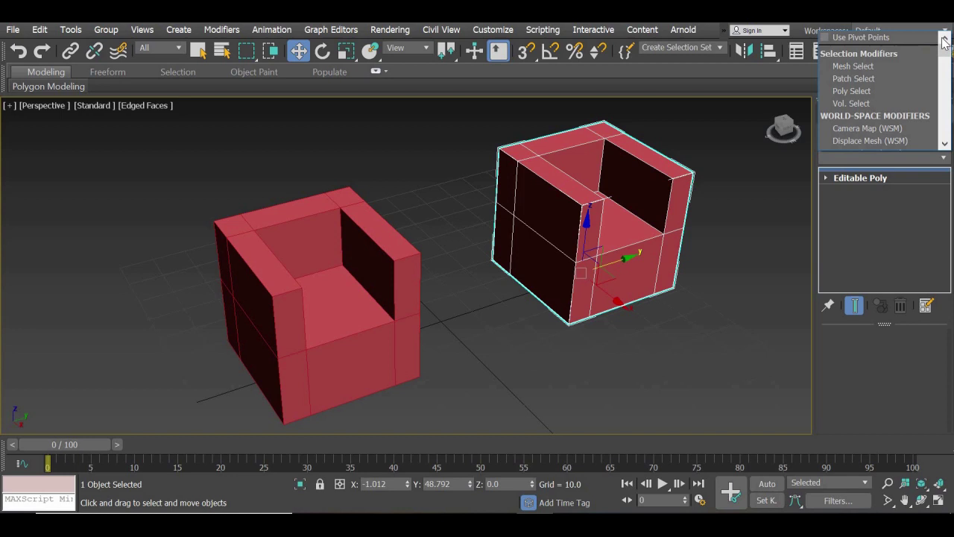
left_click_drag(944, 49, 951, 101)
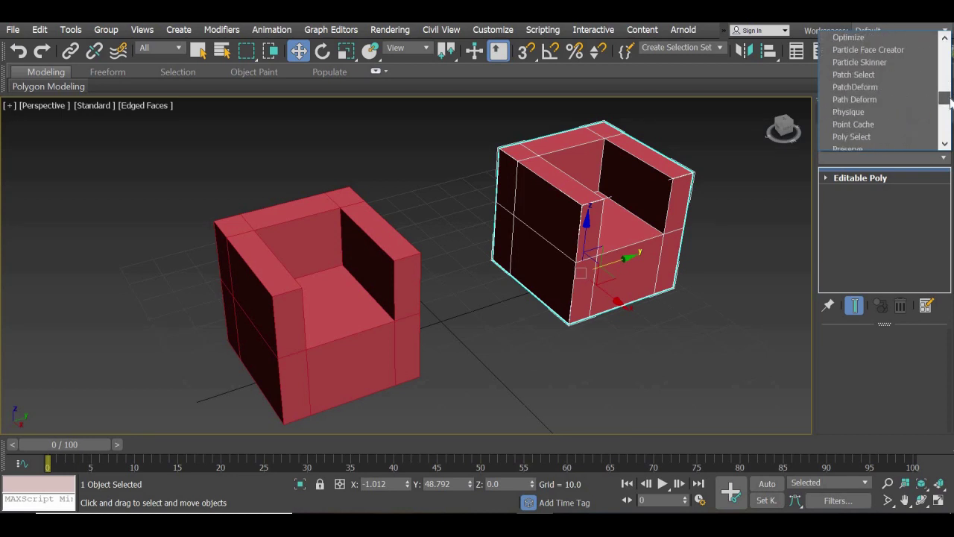
scroll(897, 127, "down", 4)
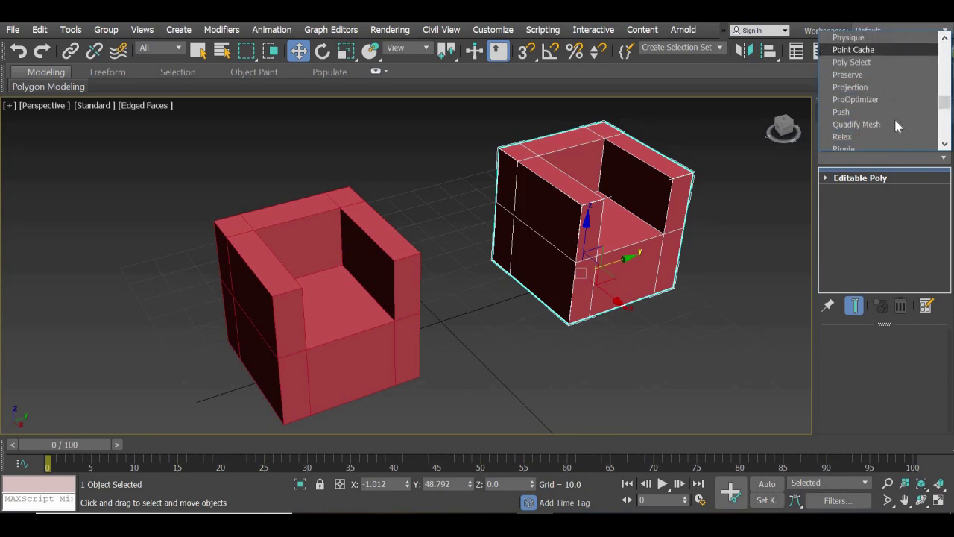
scroll(897, 127, "down", 4)
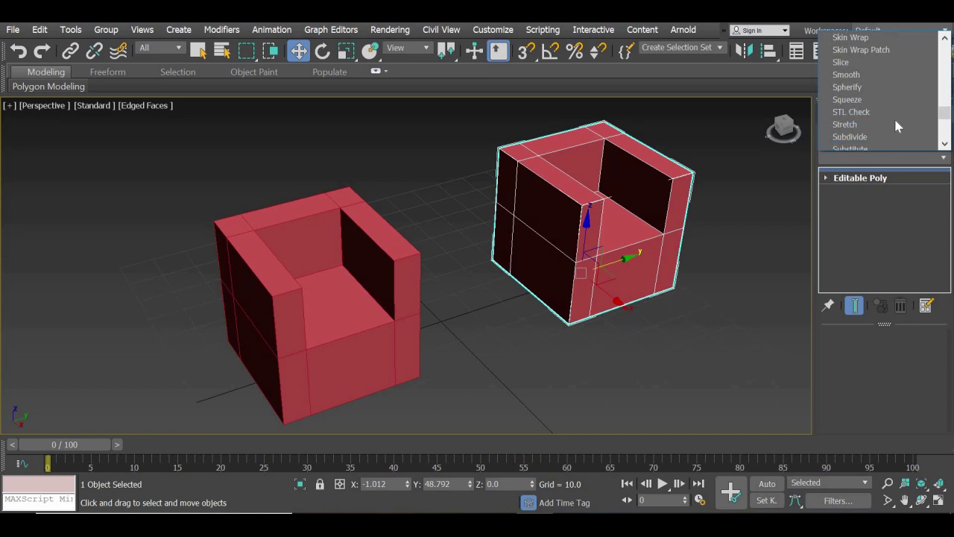
key("m")
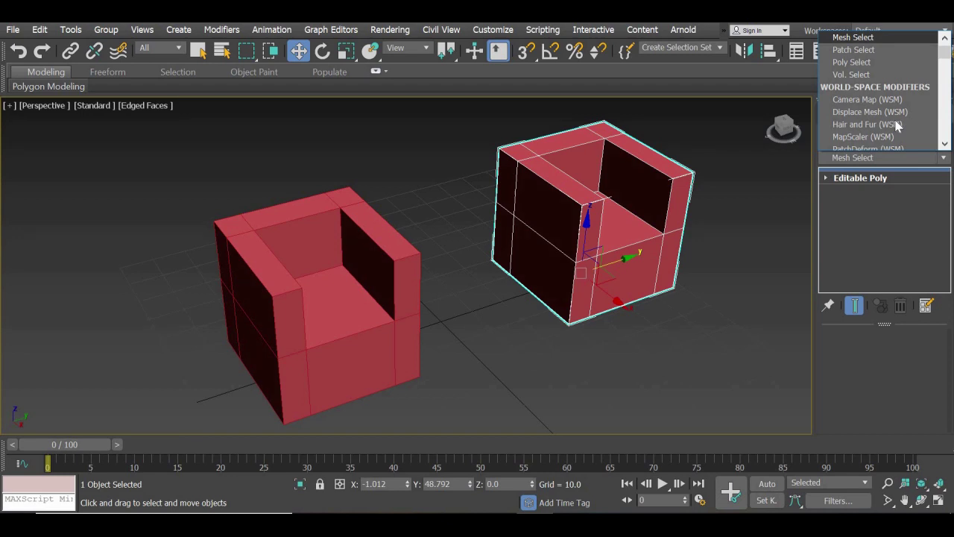
key("Up")
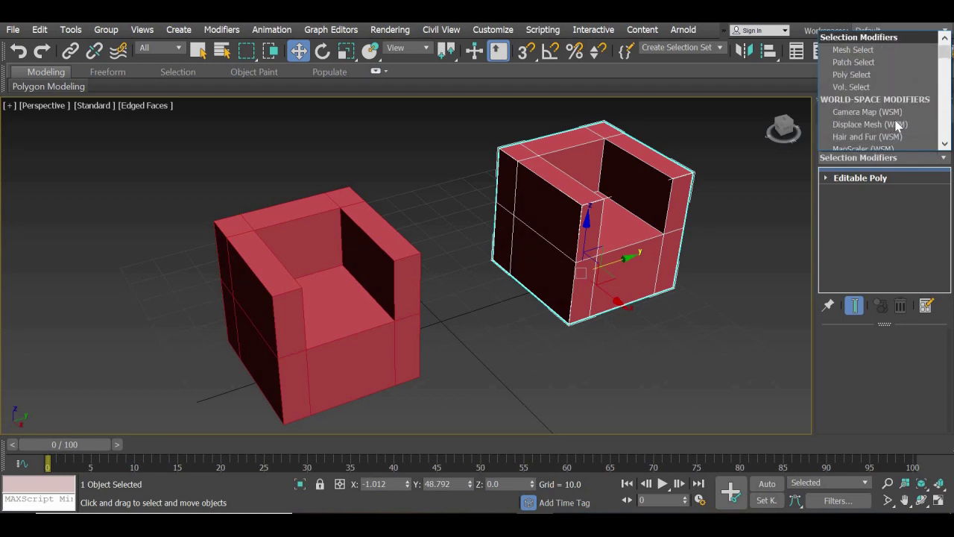
scroll(896, 127, "down", 1)
scroll(897, 127, "down", 7)
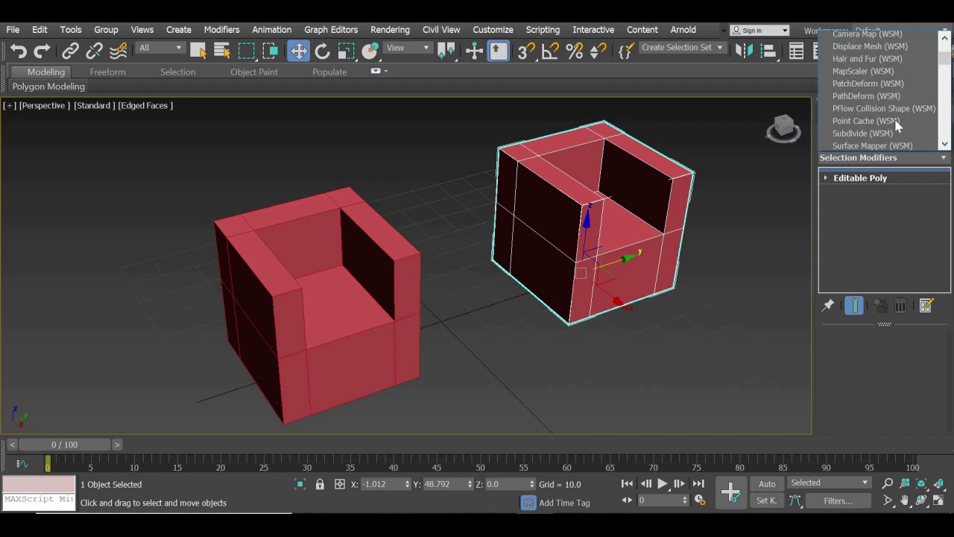
scroll(897, 127, "down", 15)
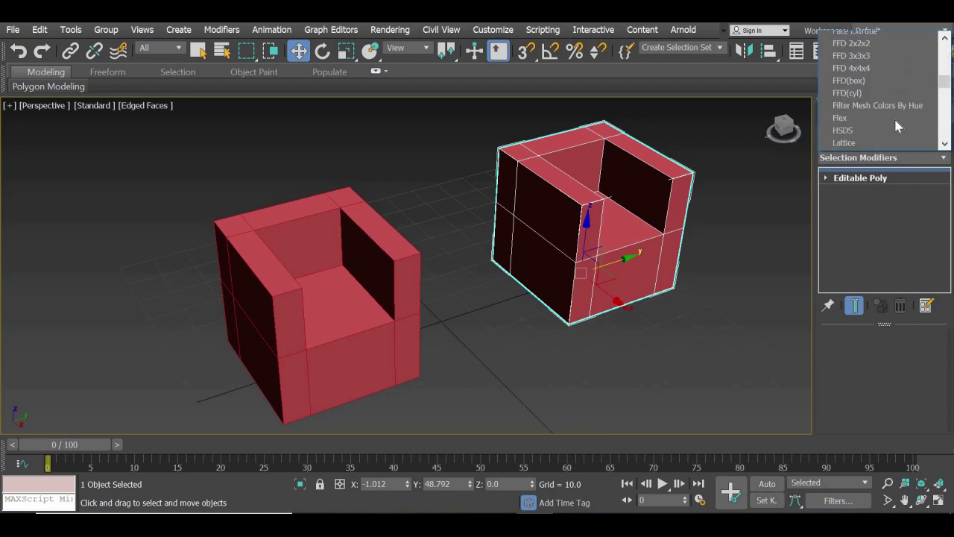
scroll(896, 127, "down", 1)
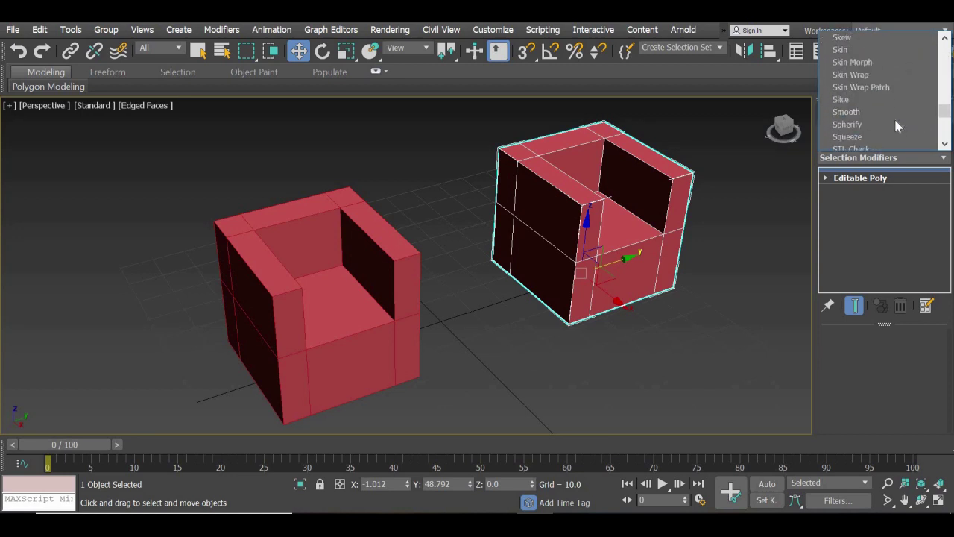
scroll(897, 127, "up", 5)
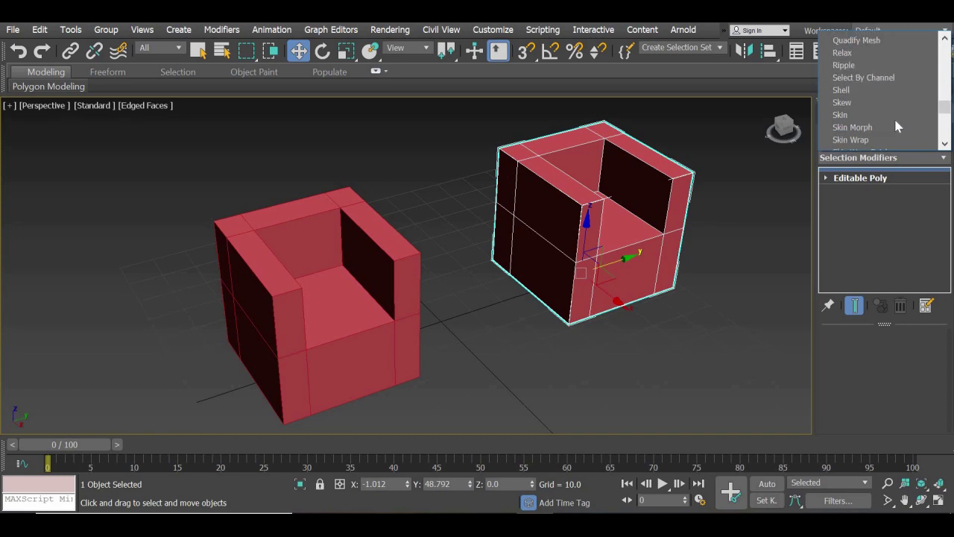
scroll(897, 126, "up", 3)
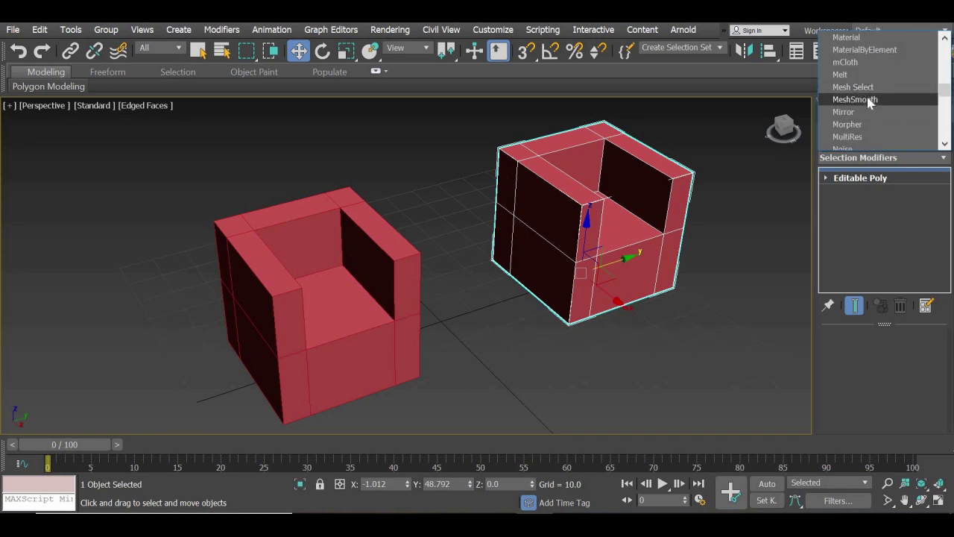
left_click(869, 100)
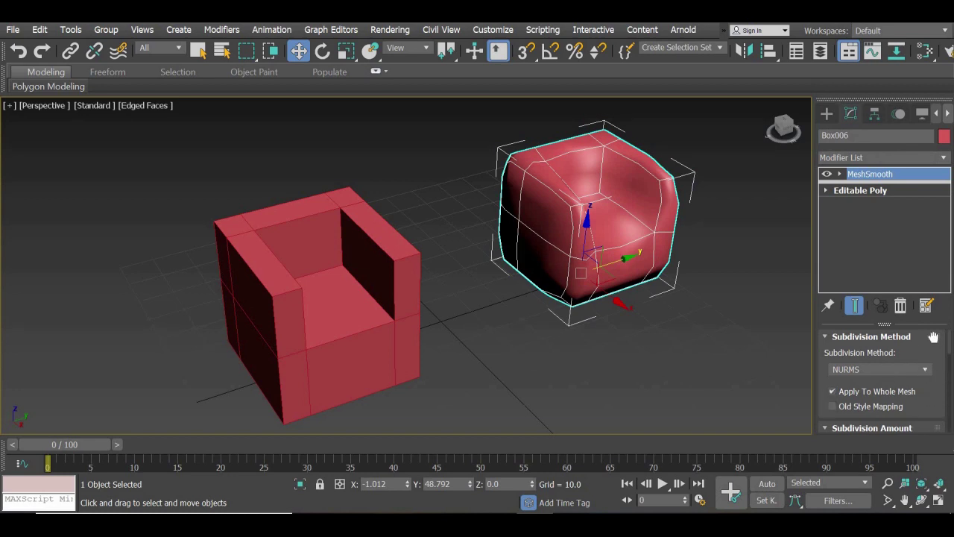
Raise the reference copy's MeshSmooth iterations by one and select the original box armchair
scroll(931, 380, "down", 3)
scroll(935, 372, "up", 1)
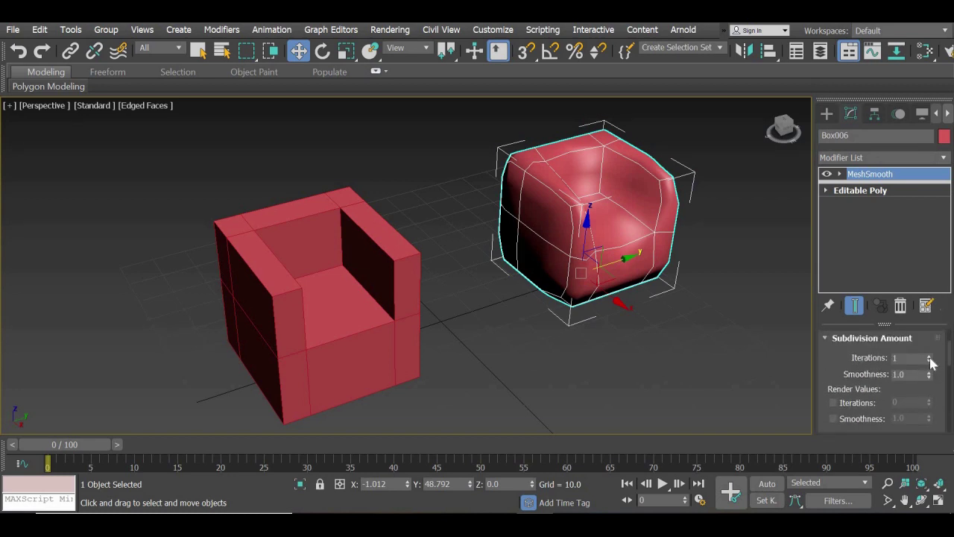
left_click(929, 356)
left_click(601, 351)
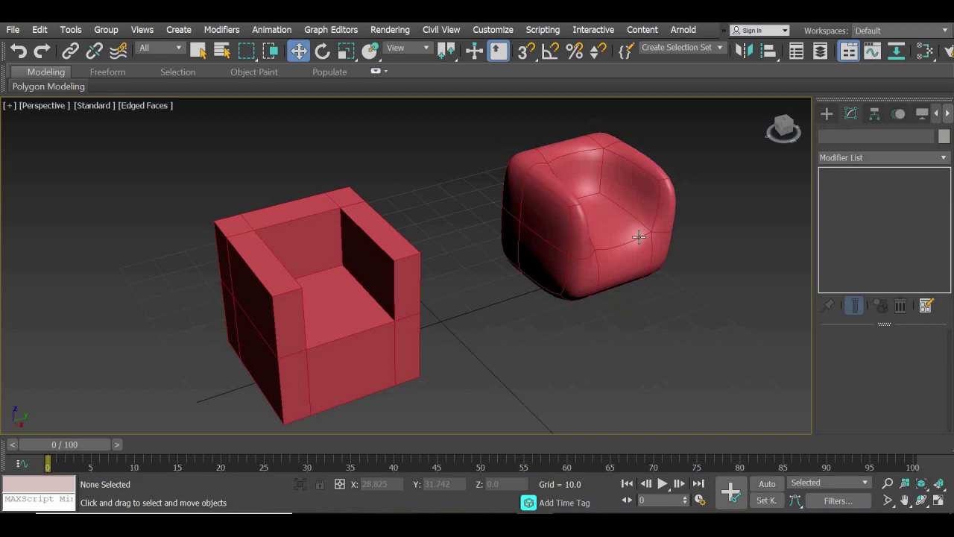
left_click(589, 216)
left_click(313, 349)
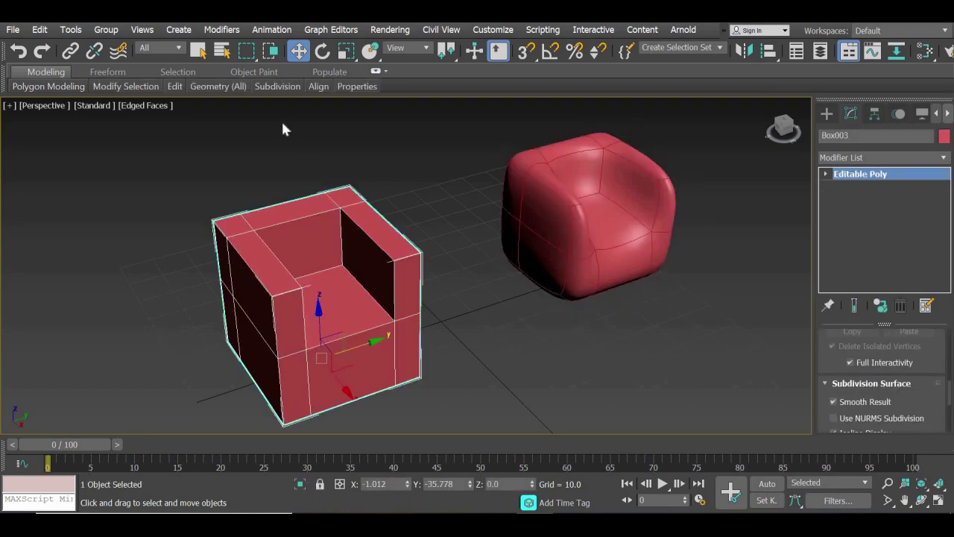
Test the reference link by moving the box armchair's upper front corner vertex outward along Y, and undo the move
left_click(825, 175)
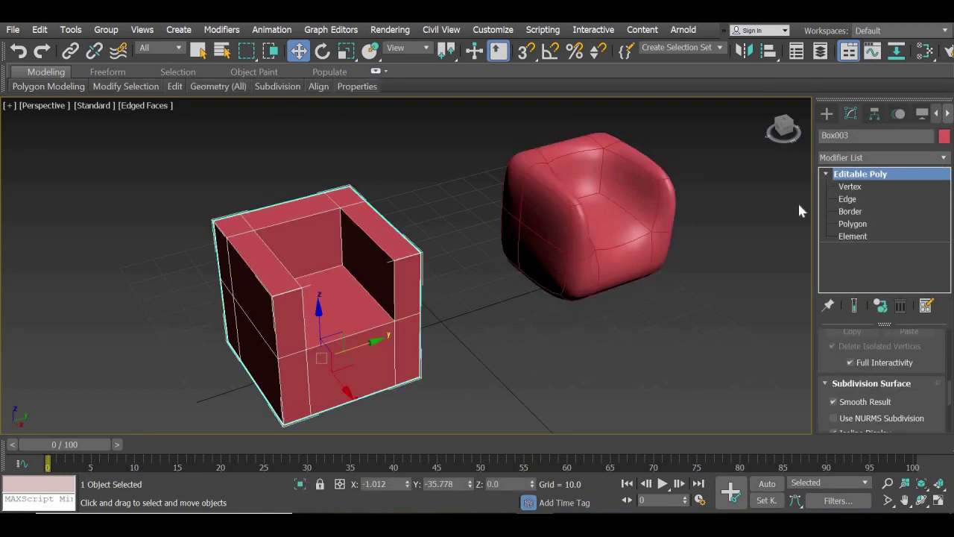
key("1")
left_click(422, 255)
left_click_drag(455, 244, 499, 240)
key("ctrl+z")
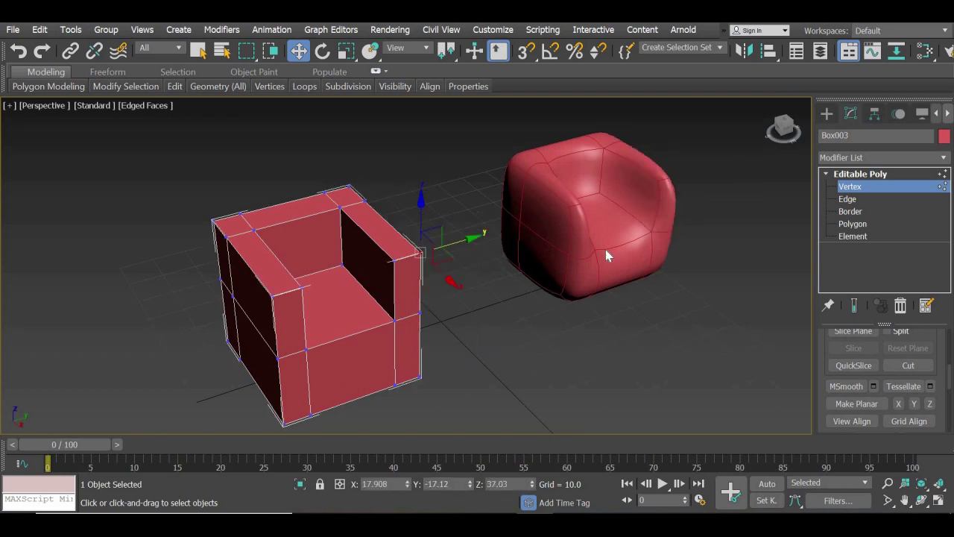
Leave vertex editing and select the box armchair and its smoothed reference copy in turn to compare their shapes
left_click(827, 113)
left_click(494, 319)
scroll(478, 290, "down", 3)
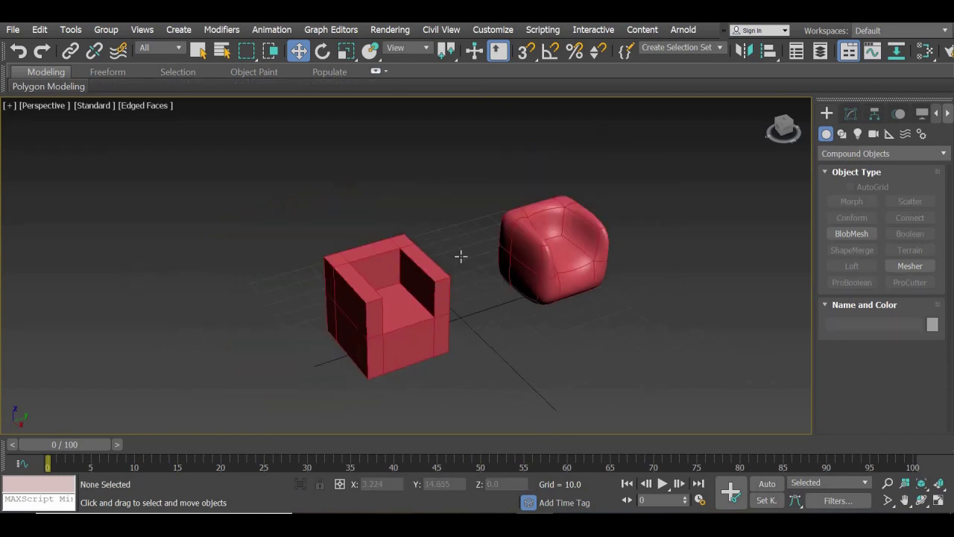
middle_click_drag(460, 256, 464, 247, "alt")
left_click(465, 248)
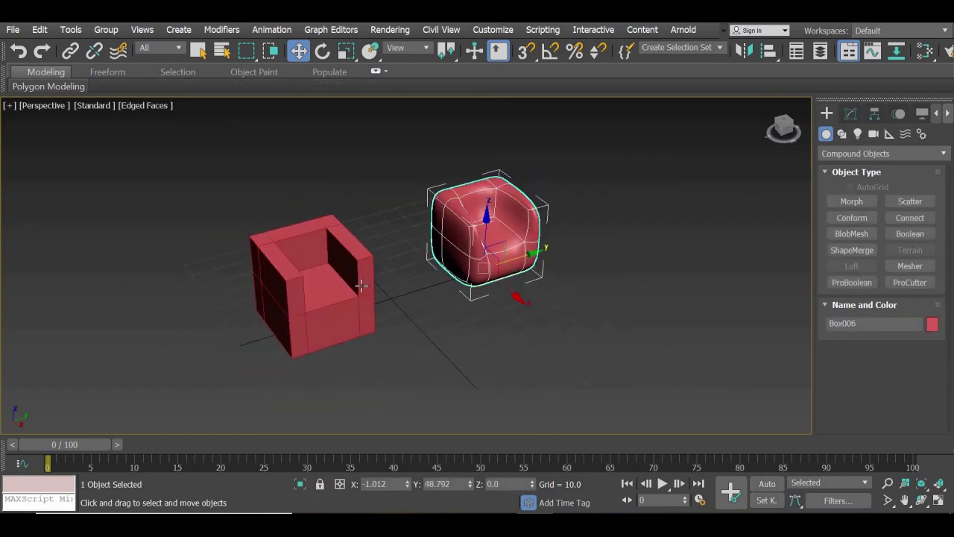
left_click(362, 325)
scroll(360, 328, "up", 2)
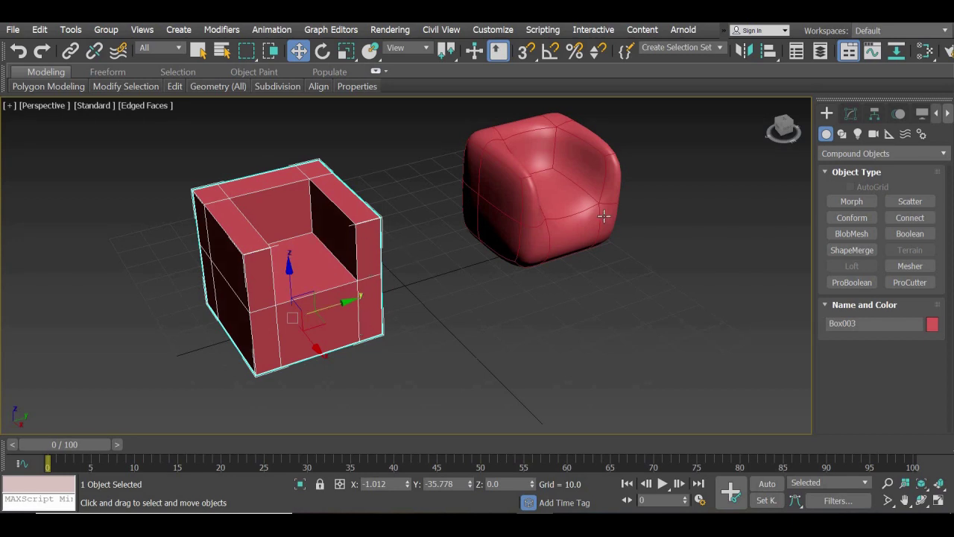
left_click(540, 254)
left_click(345, 321)
middle_click_drag(526, 293, 522, 312)
middle_click_drag(389, 371, 420, 339)
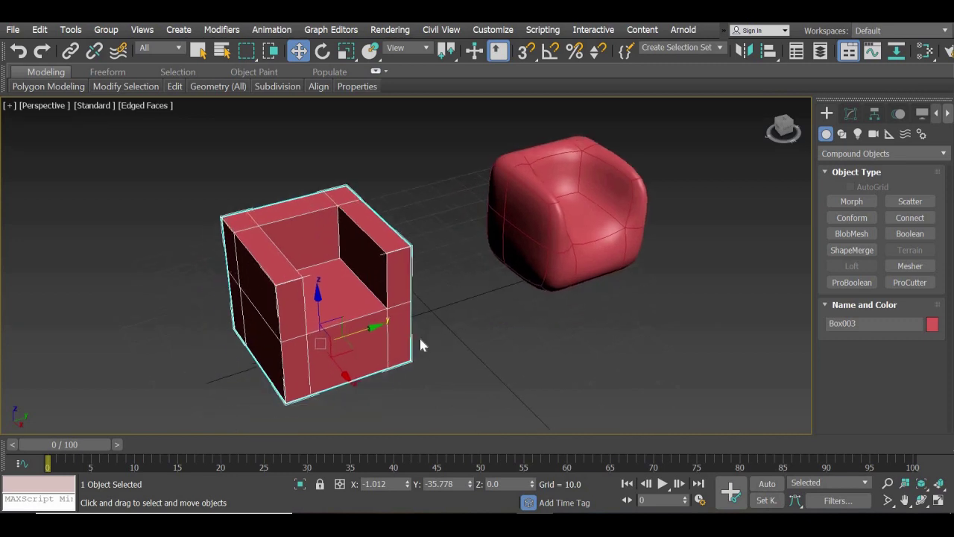
left_click(586, 221)
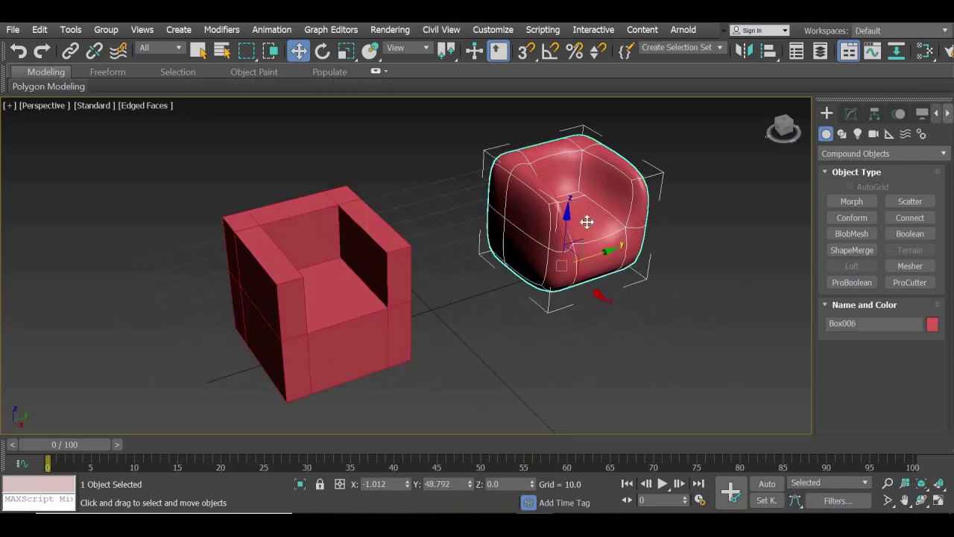
left_click(346, 298)
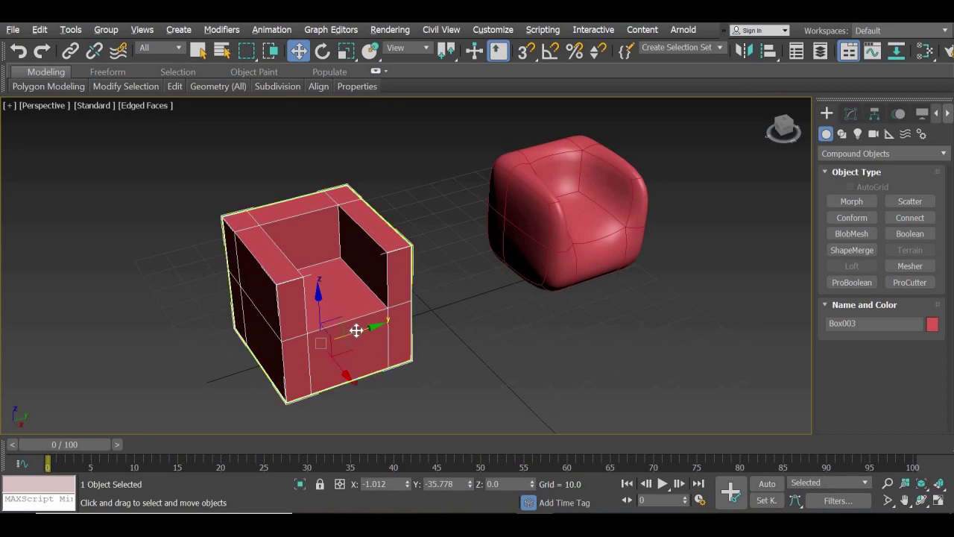
In Edge mode, select the full ring of vertical edges around the box armchair's base below seat level
mouse_move(356, 330)
middle_mouse_down("alt")
mouse_move(311, 335)
mouse_move(360, 330)
mouse_move(342, 324)
mouse_move(352, 325)
middle_mouse_up("alt")
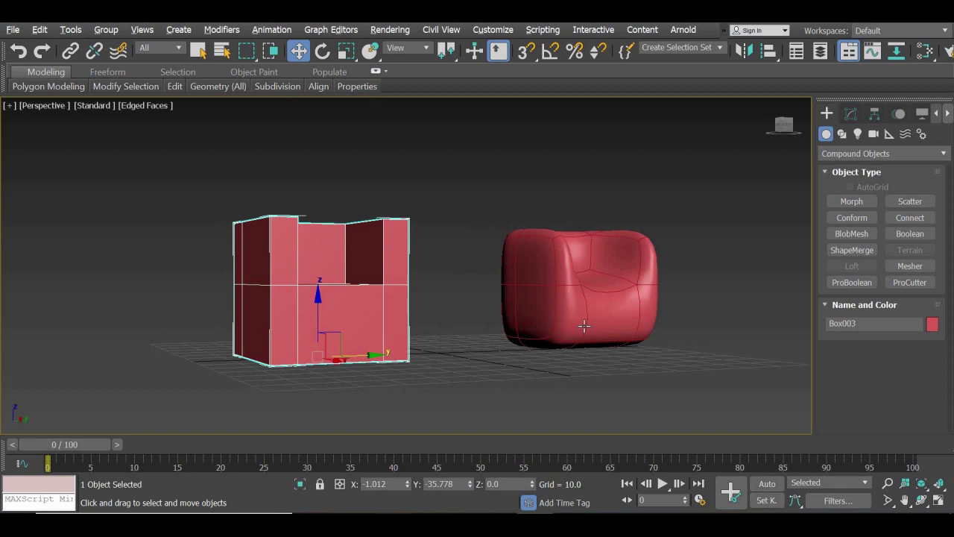
left_click(851, 113)
left_click(847, 199)
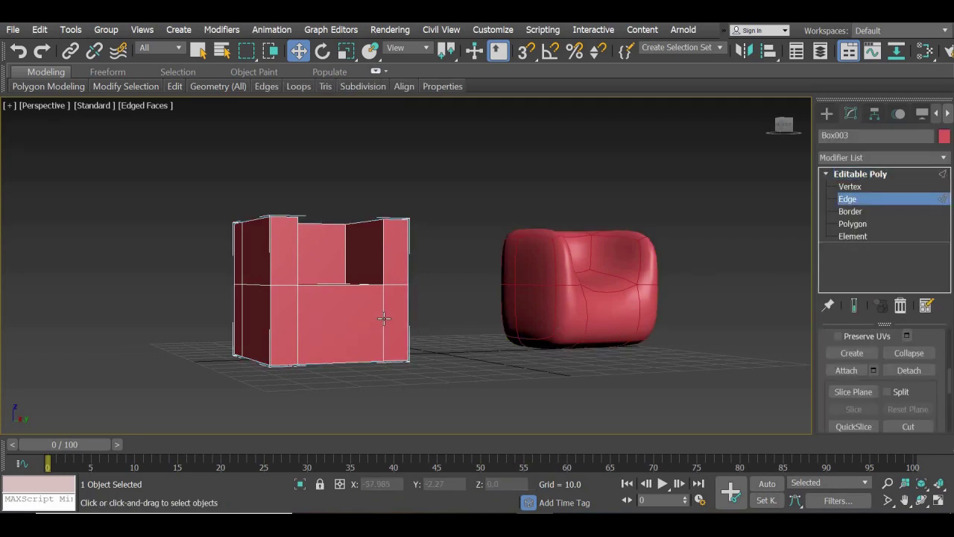
left_click(384, 318)
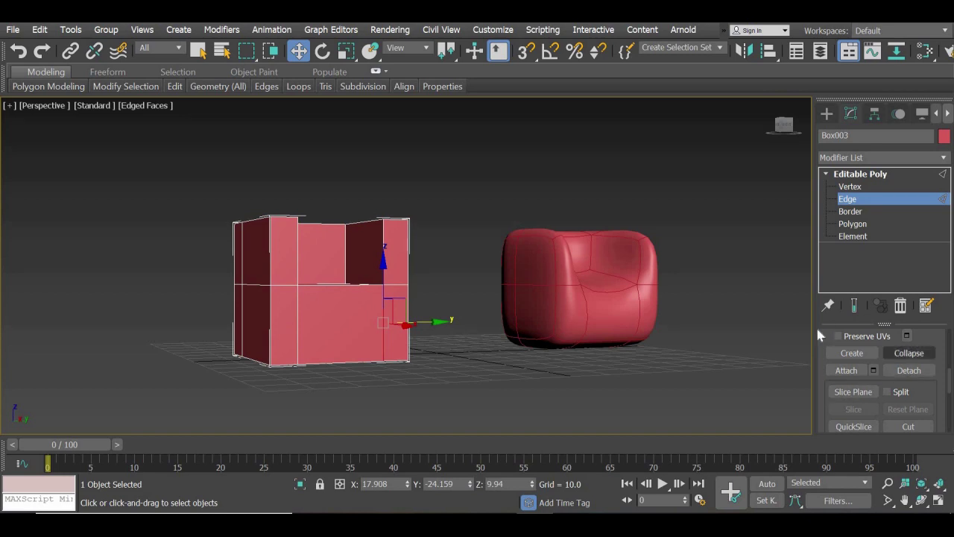
left_click_drag(823, 339, 834, 483)
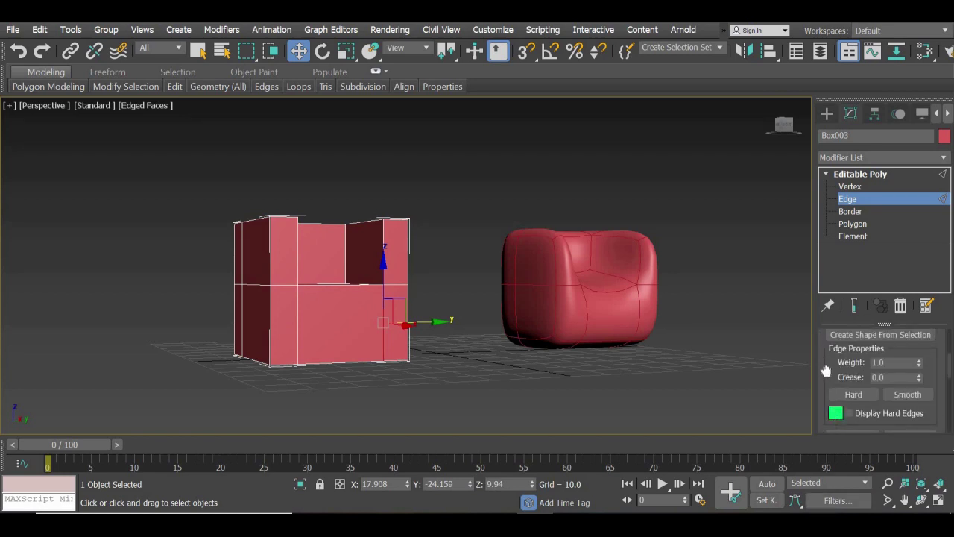
left_click_drag(826, 371, 844, 536)
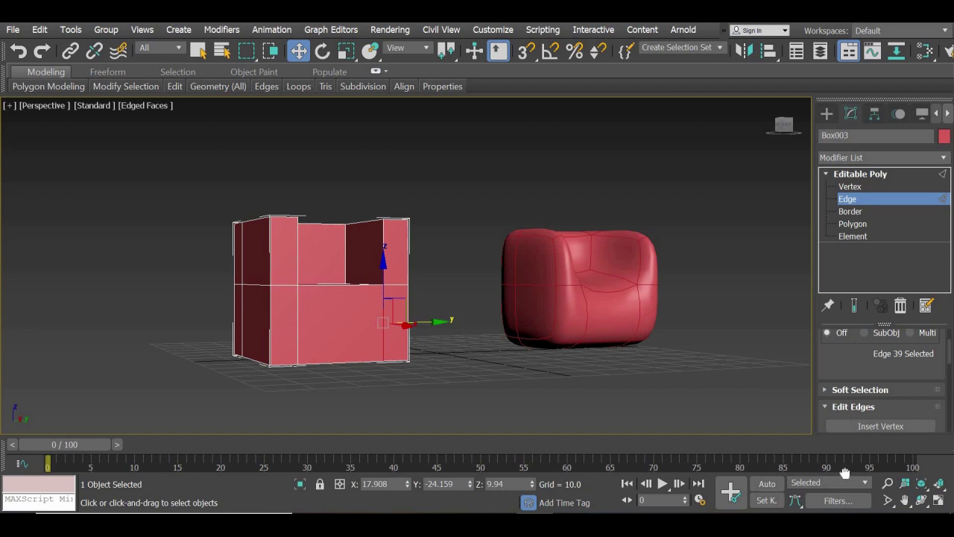
left_click_drag(844, 473, 845, 473)
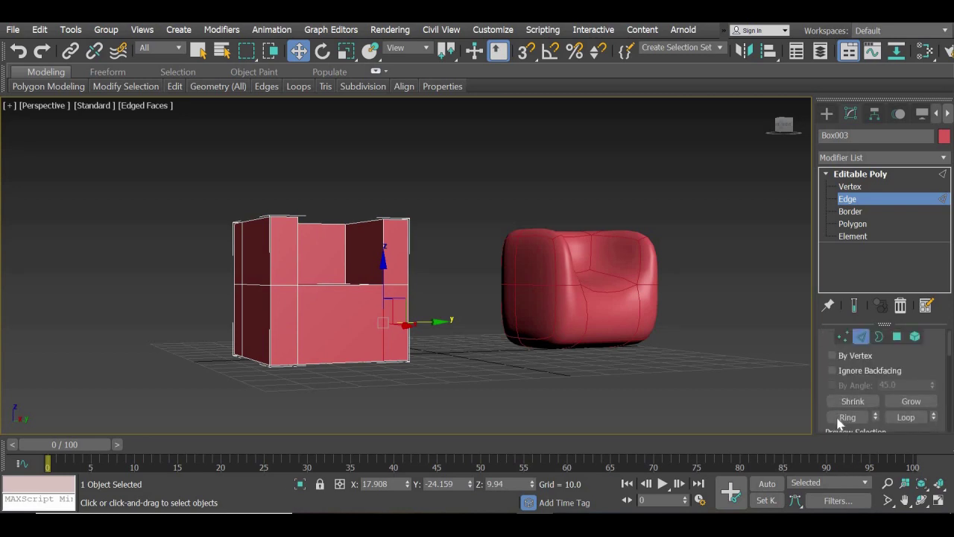
left_click(839, 419)
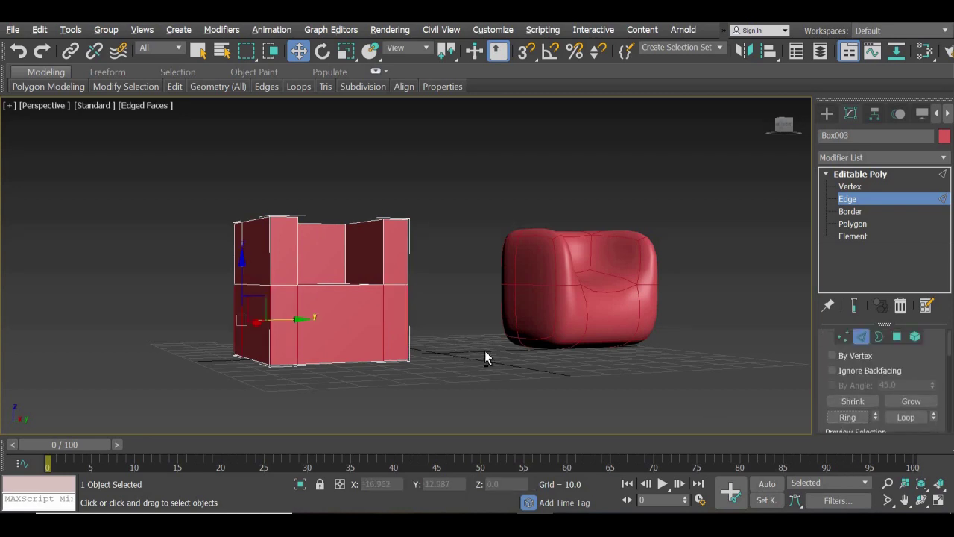
Connect the selected vertical edges with 1 segment, pinch 0 and slide -74, placing a support loop near the armchair's bottom
middle_click_drag(484, 355, 466, 364, "alt")
scroll(947, 273, "down", 5)
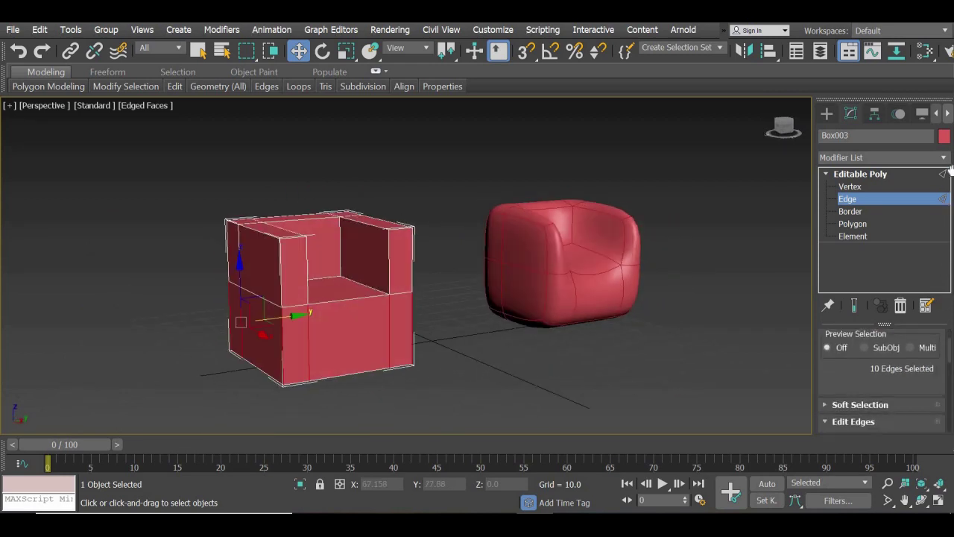
left_click(931, 415)
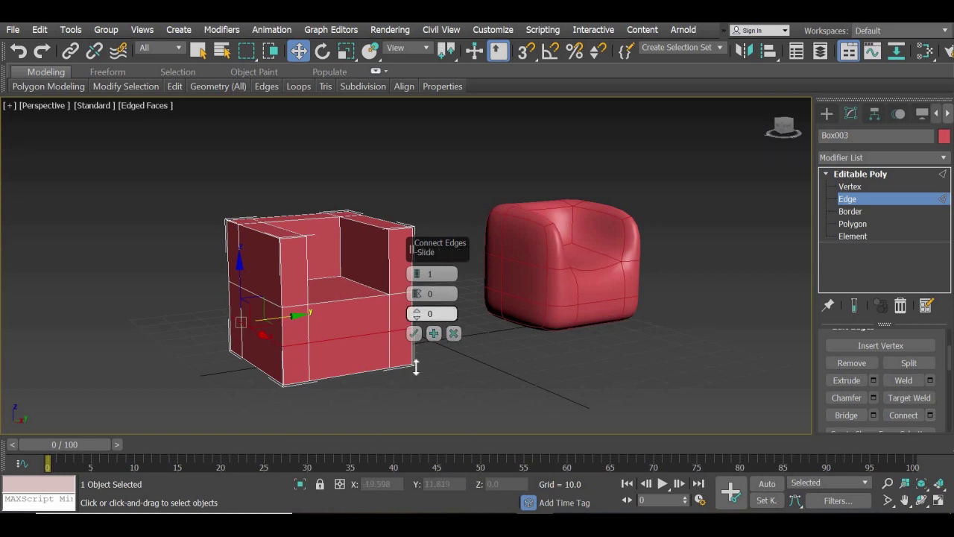
left_click_drag(416, 367, 412, 457)
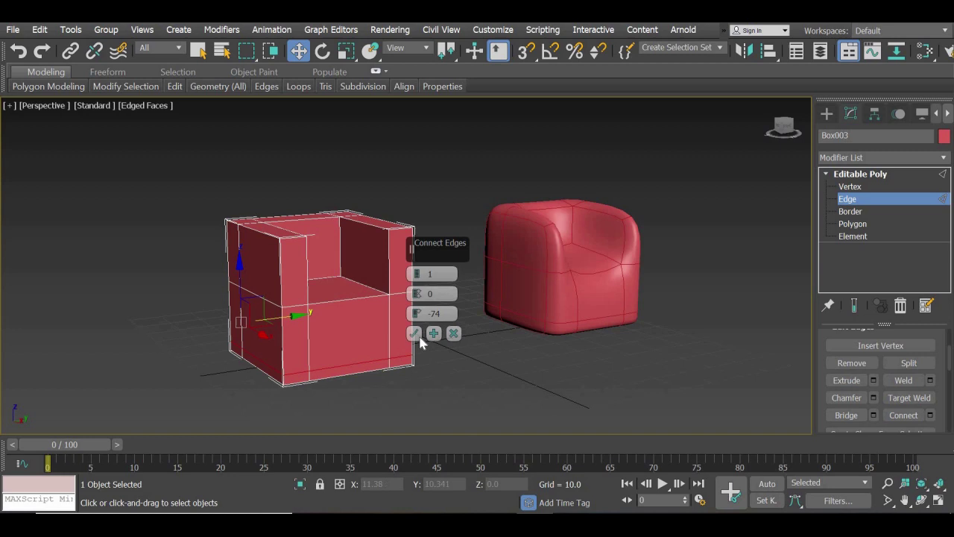
left_click(413, 333)
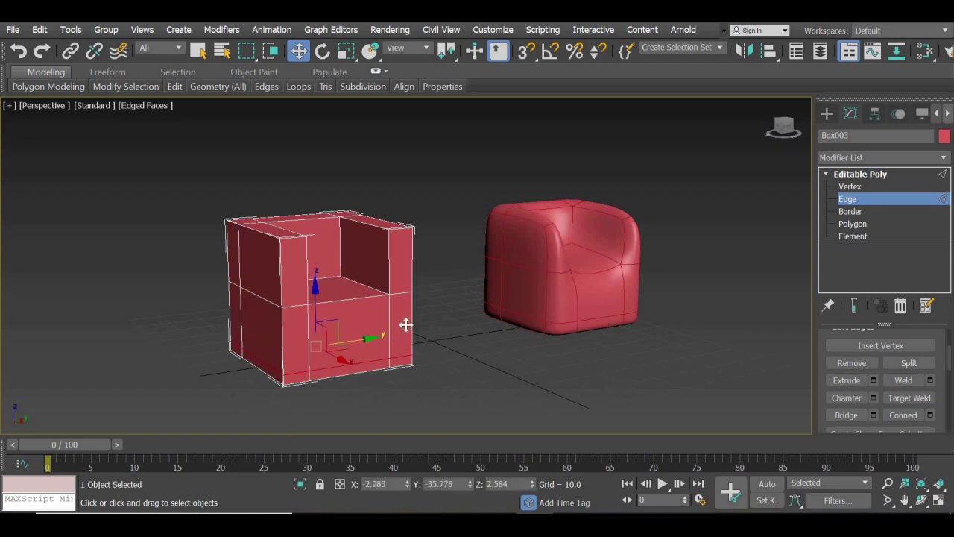
Ring-select the base's vertical edges above the bottom loop and connect them with 1 segment at slide -74, just below seat level
left_click(406, 324)
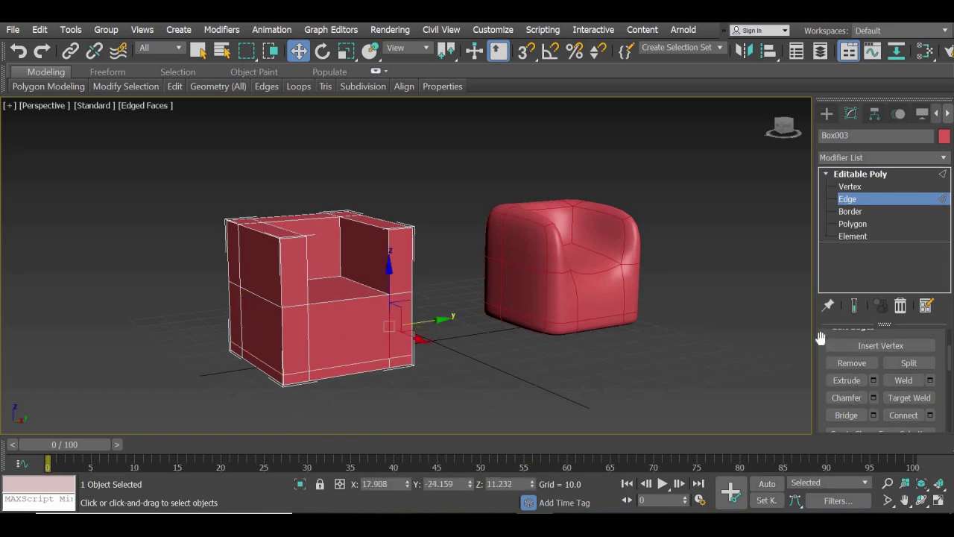
left_click_drag(824, 360, 835, 532)
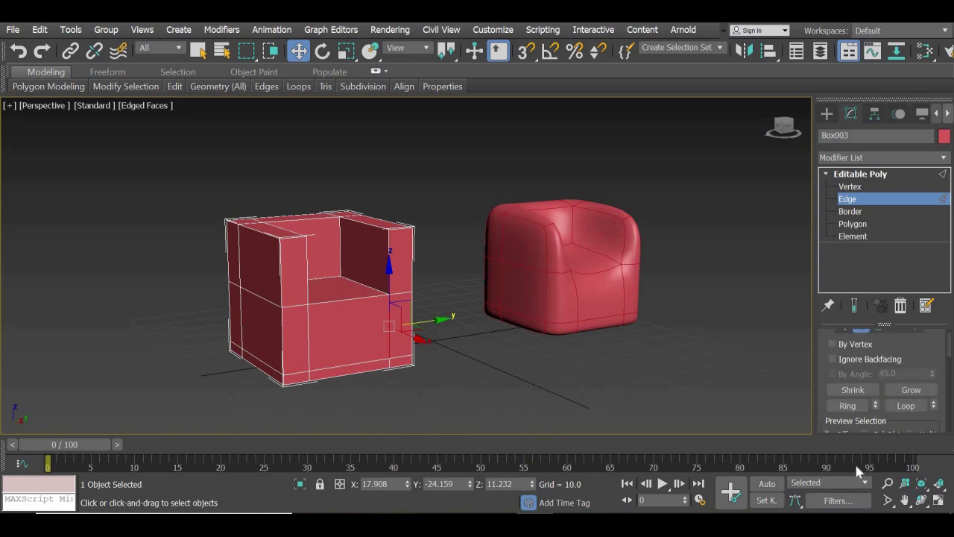
left_click(848, 405)
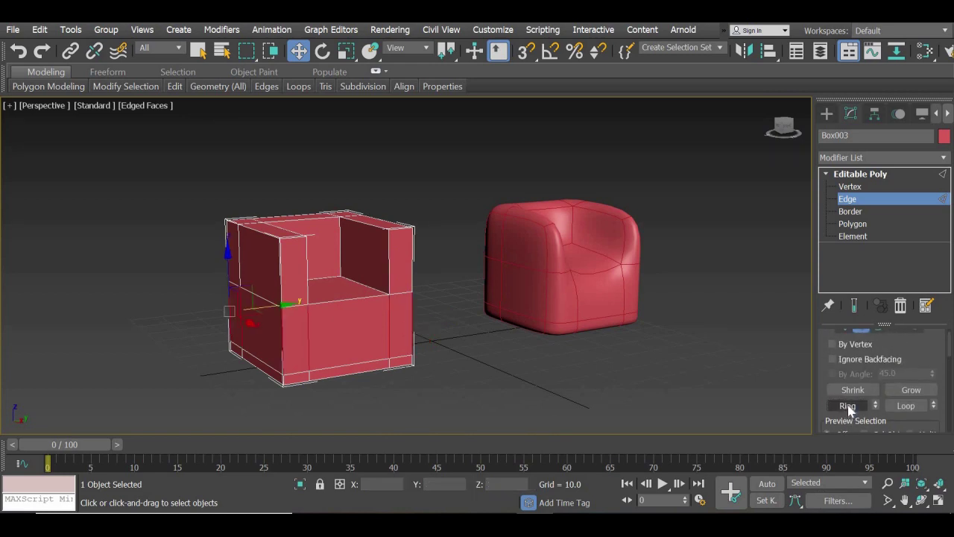
scroll(929, 403, "down", 10)
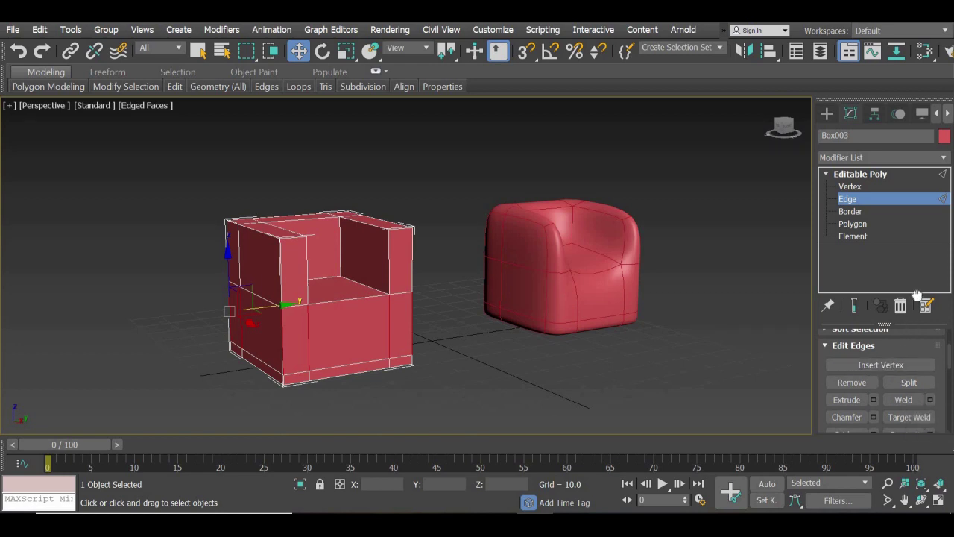
scroll(927, 389, "down", 3)
left_click(930, 390)
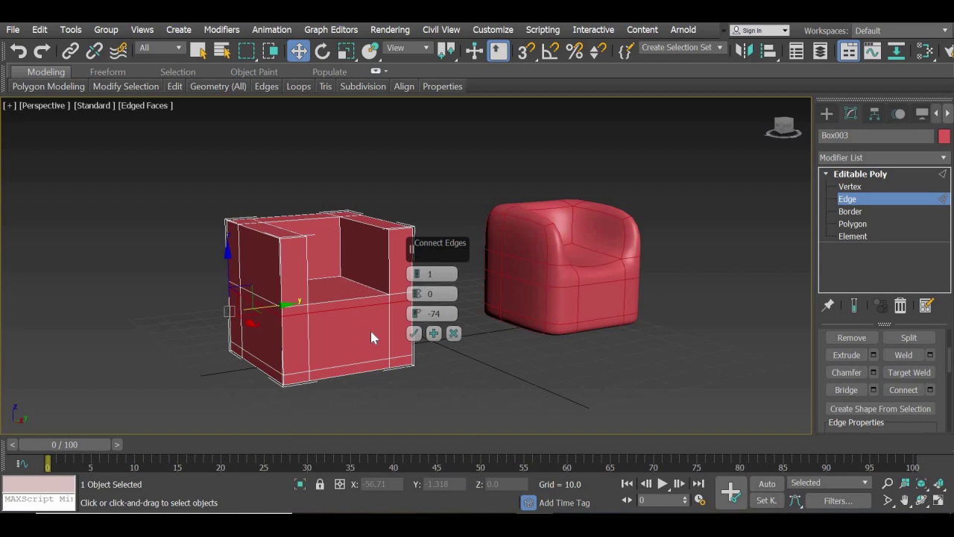
left_click(414, 334)
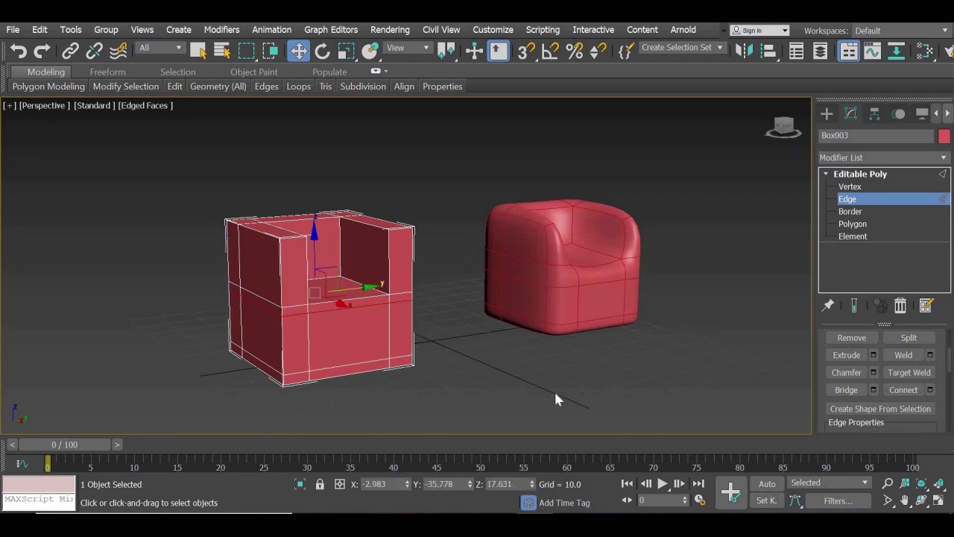
left_click(488, 367)
Ring-select the seat's horizontal front edge and connect the ring with 1 segment at slide -74, running a loop beside the left armrest
middle_click_drag(490, 383, 507, 407)
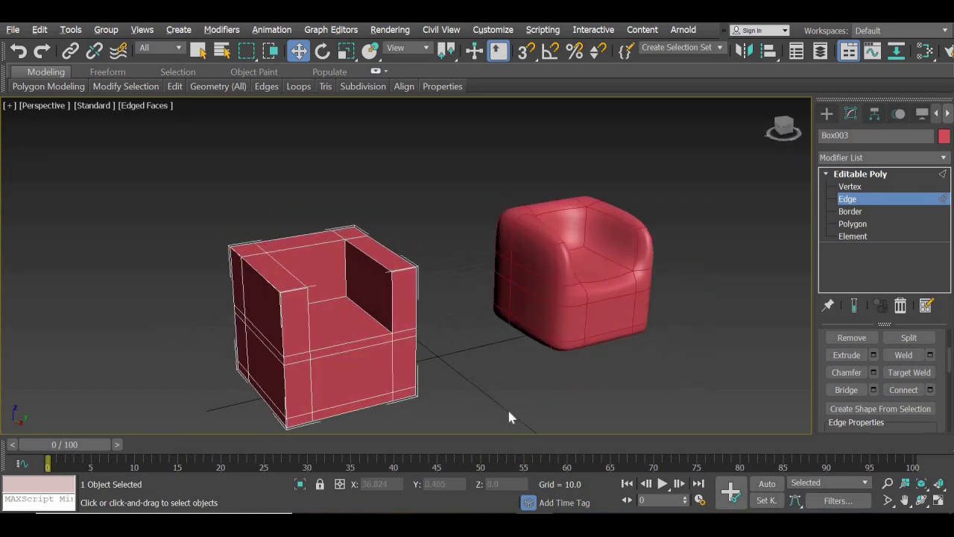
left_click(362, 339)
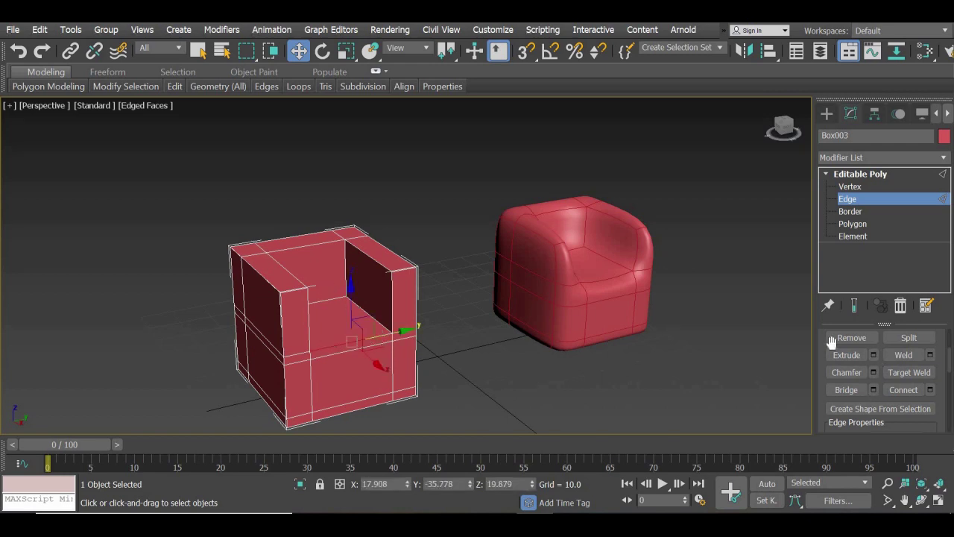
left_click_drag(822, 349, 824, 523)
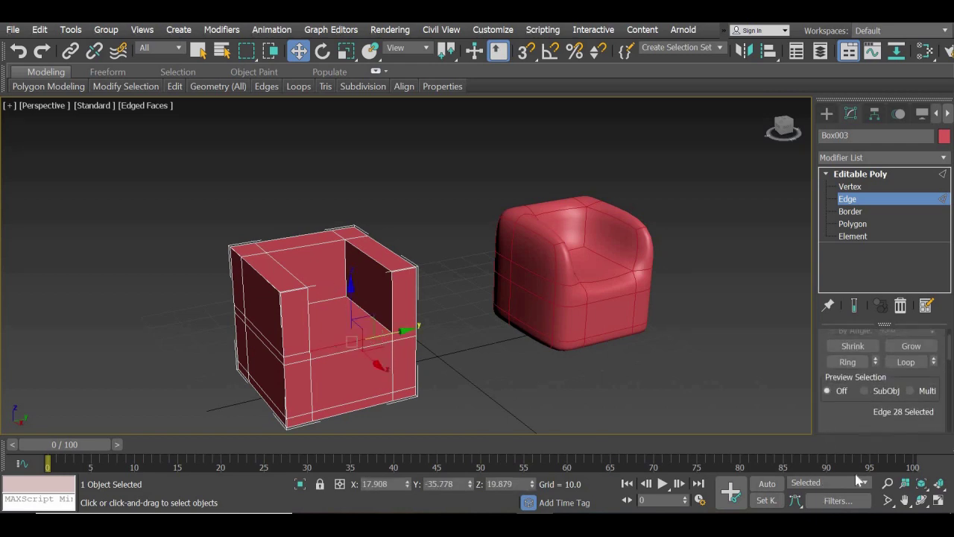
left_click(848, 375)
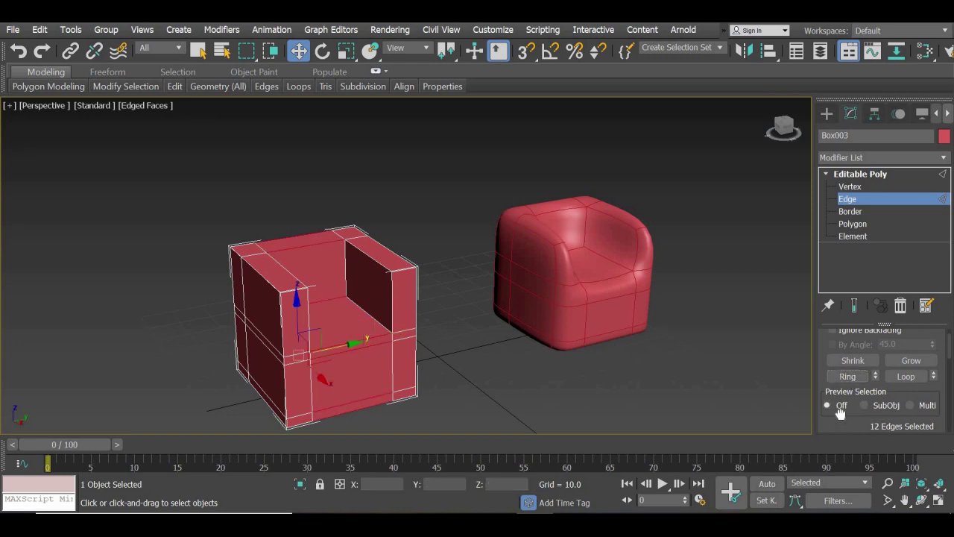
scroll(883, 358, "down", 5)
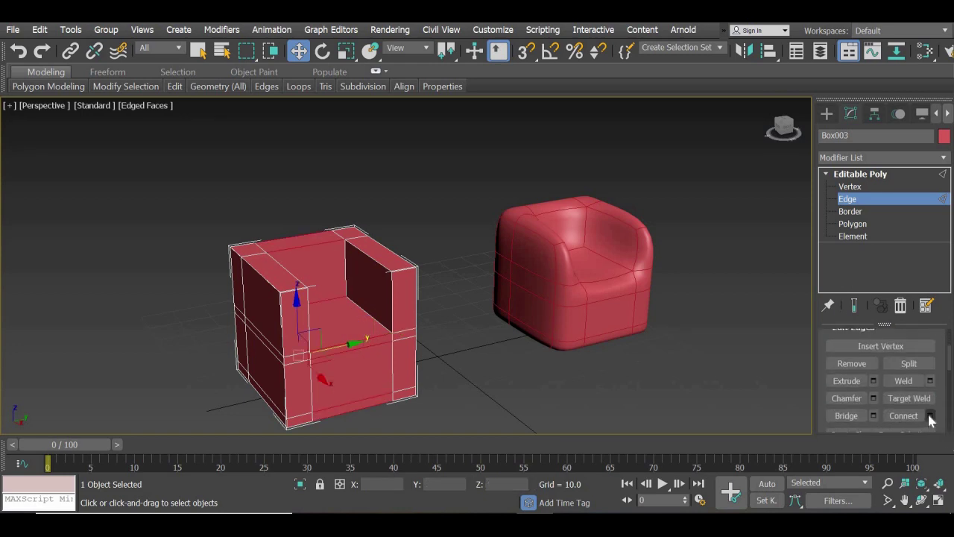
left_click(931, 416)
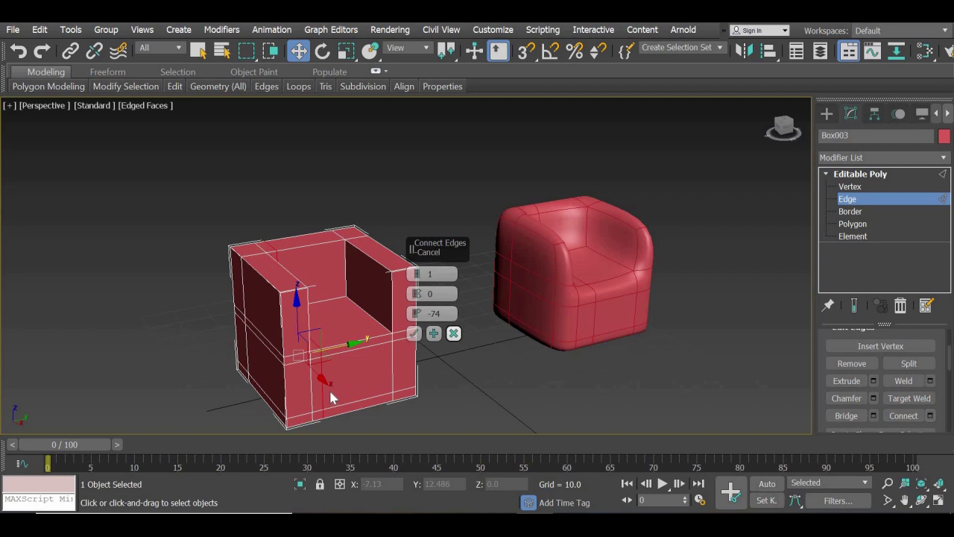
left_click(364, 393)
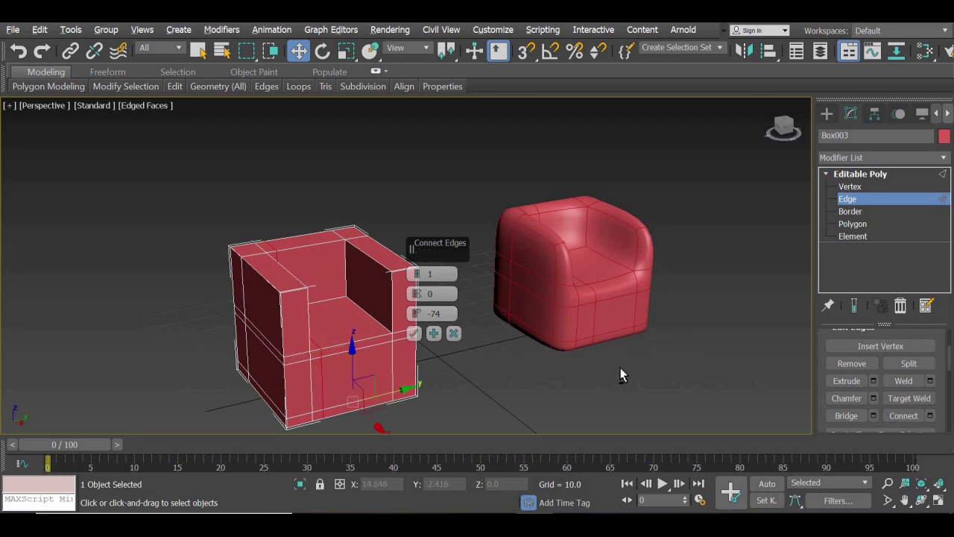
middle_click_drag(529, 380, 568, 351, "alt")
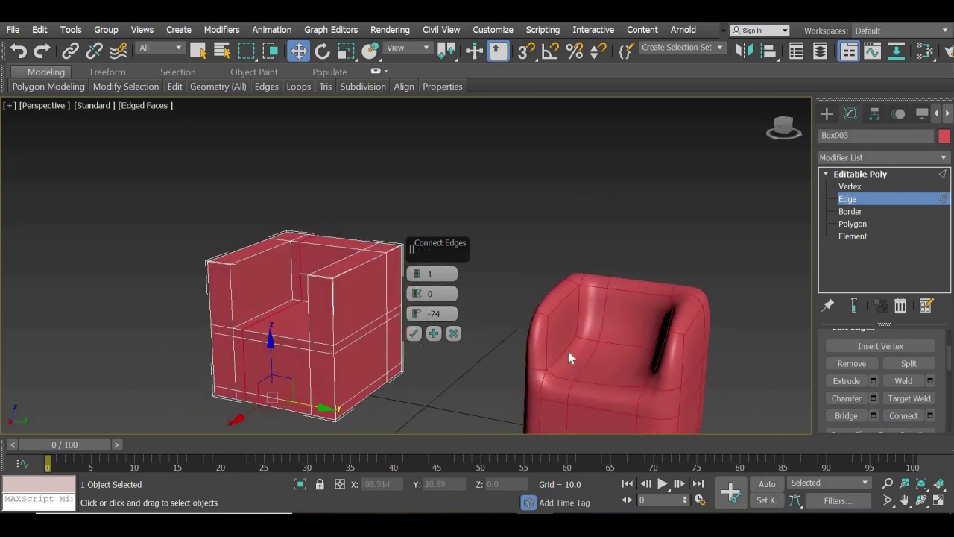
middle_click_drag(625, 378, 580, 368, "alt")
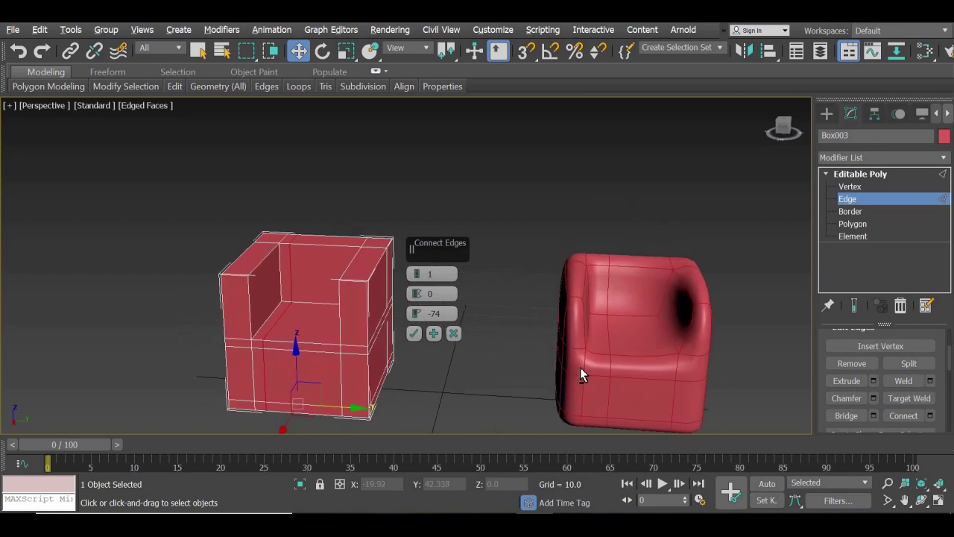
left_click(414, 335)
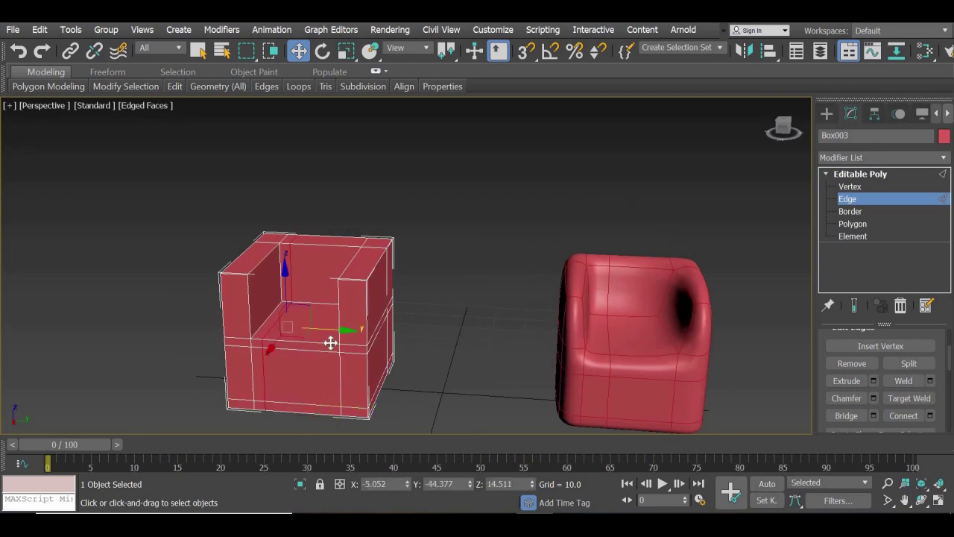
Ring-select the seat's horizontal front edge and connect the ring with 1 segment at slide -74, running a loop beside the right armrest
left_click(330, 342)
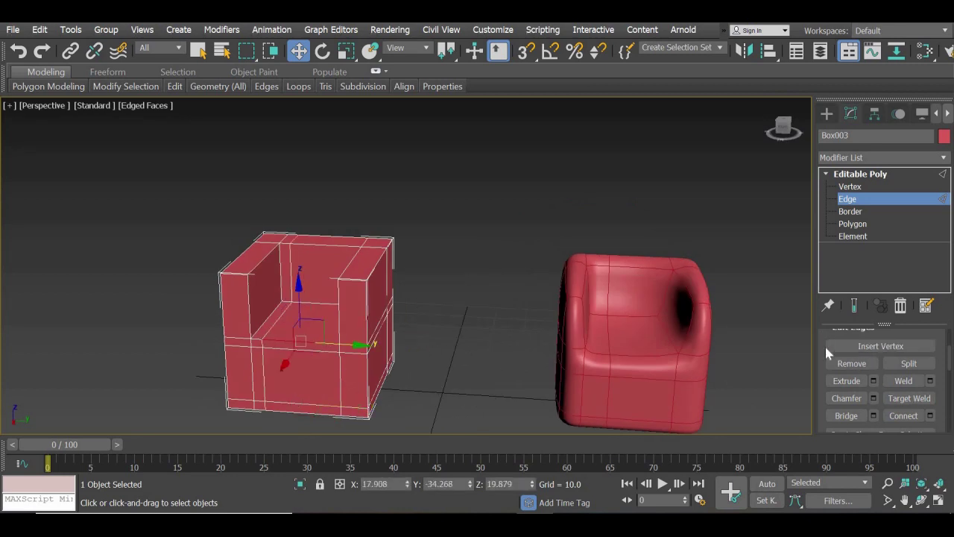
left_click_drag(822, 346, 851, 244)
left_click(848, 388)
scroll(917, 373, "down", 2)
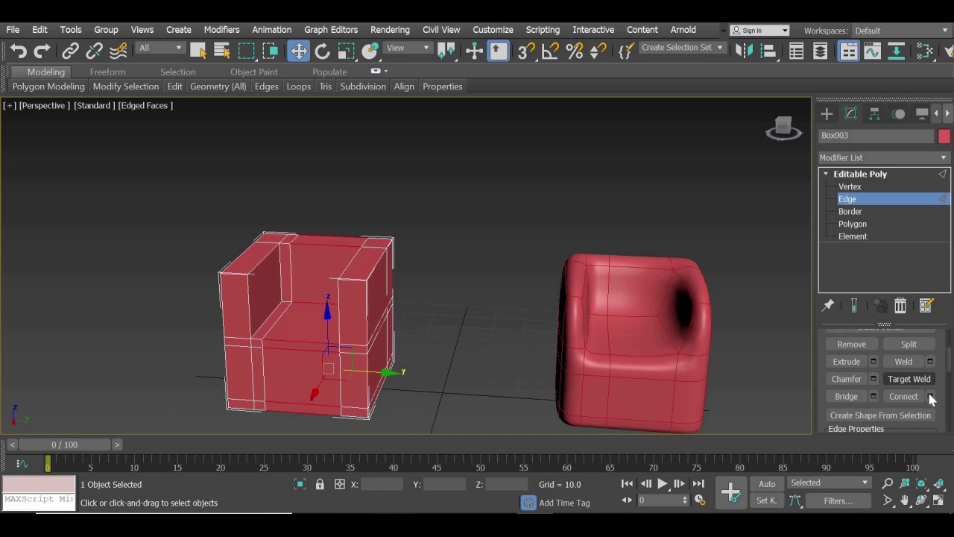
left_click(930, 396)
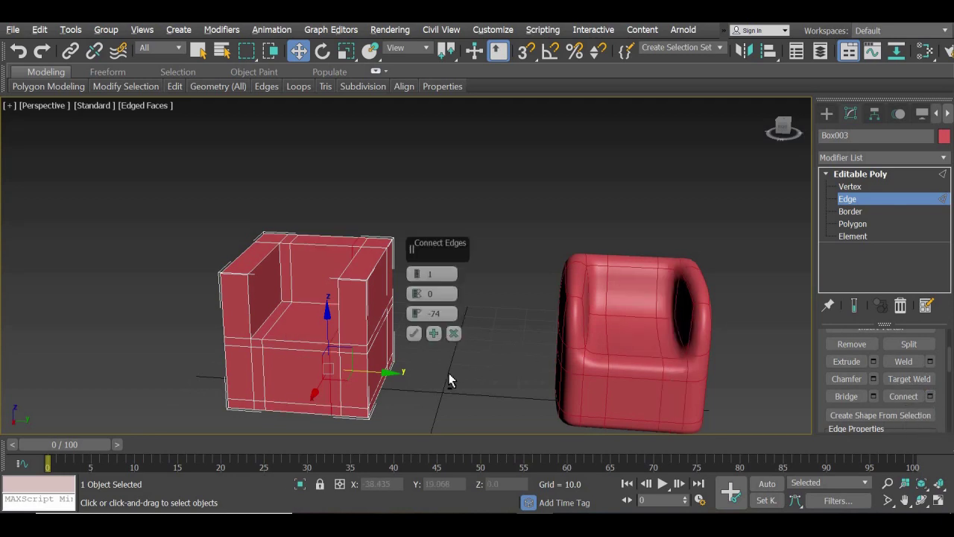
middle_click_drag(450, 379, 392, 387, "alt")
scroll(389, 388, "up", 2)
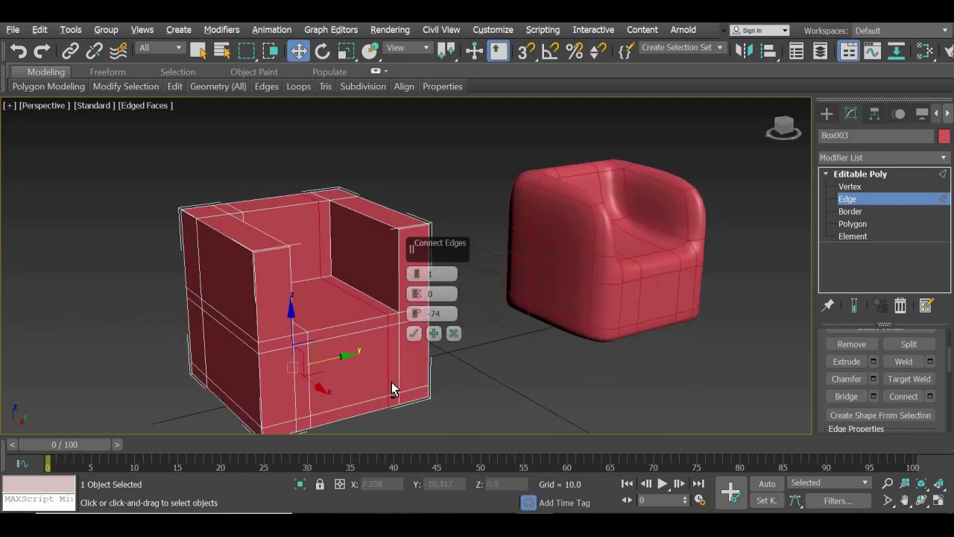
scroll(393, 382, "up", 2)
middle_click_drag(382, 349, 447, 339, "alt")
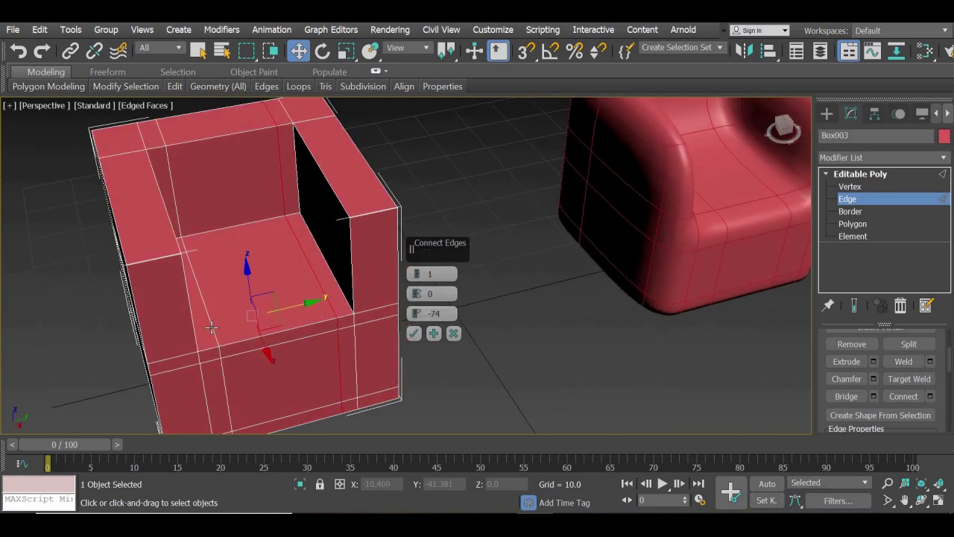
left_click(414, 334)
middle_click_drag(523, 342, 531, 320, "alt")
middle_click_drag(478, 343, 418, 279, "alt")
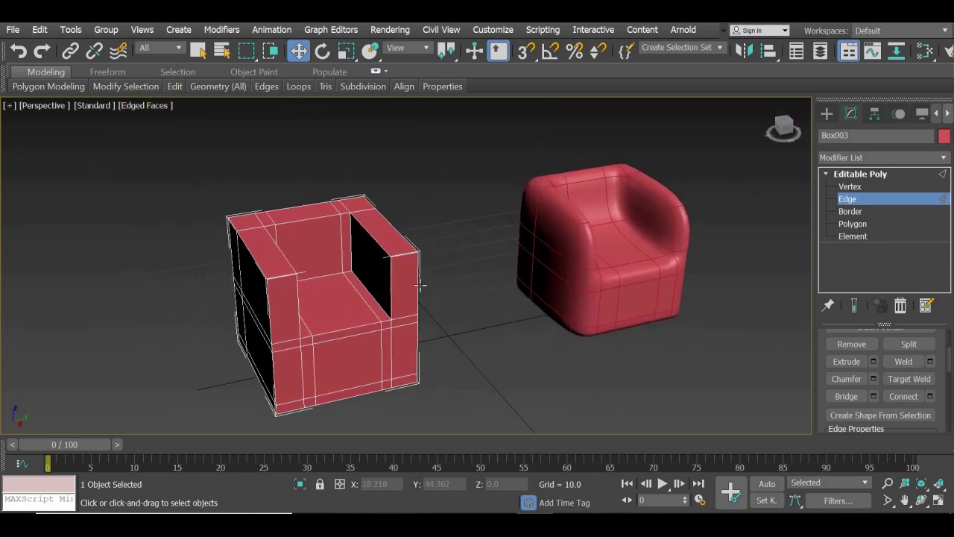
Ring-select the right armrest's lengthwise top edge and connect the ring with 1 segment, pinch 0 and slide -74, just in front of the backrest
left_click(370, 236)
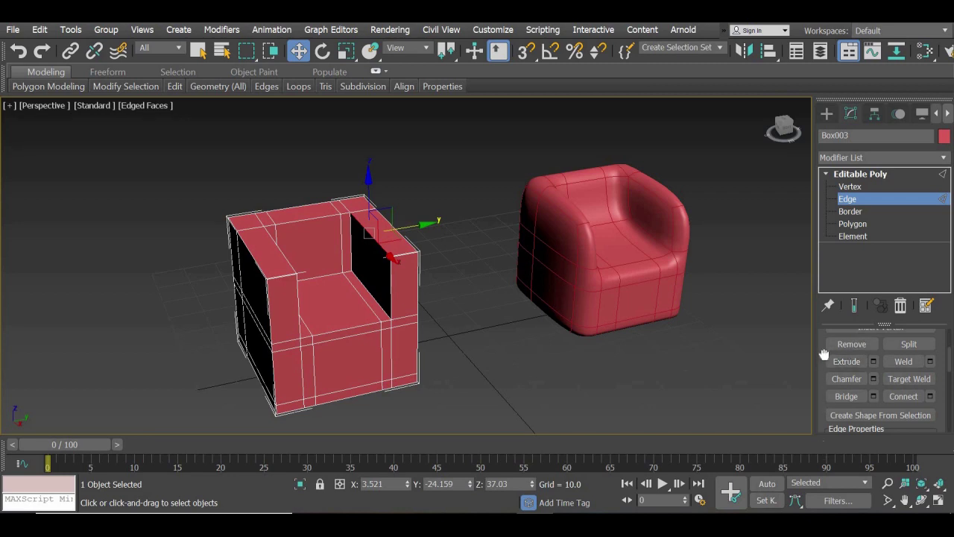
left_click_drag(819, 475, 820, 535)
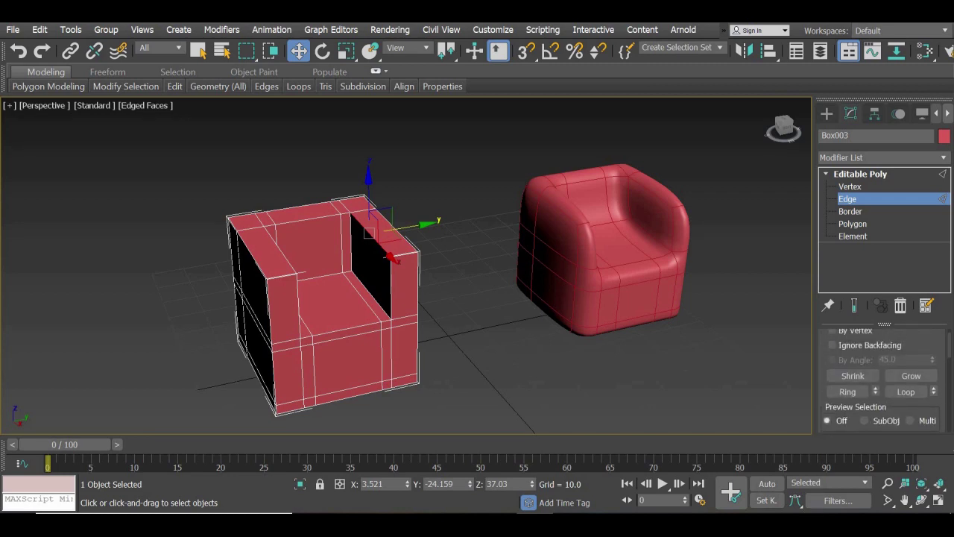
left_click(852, 395)
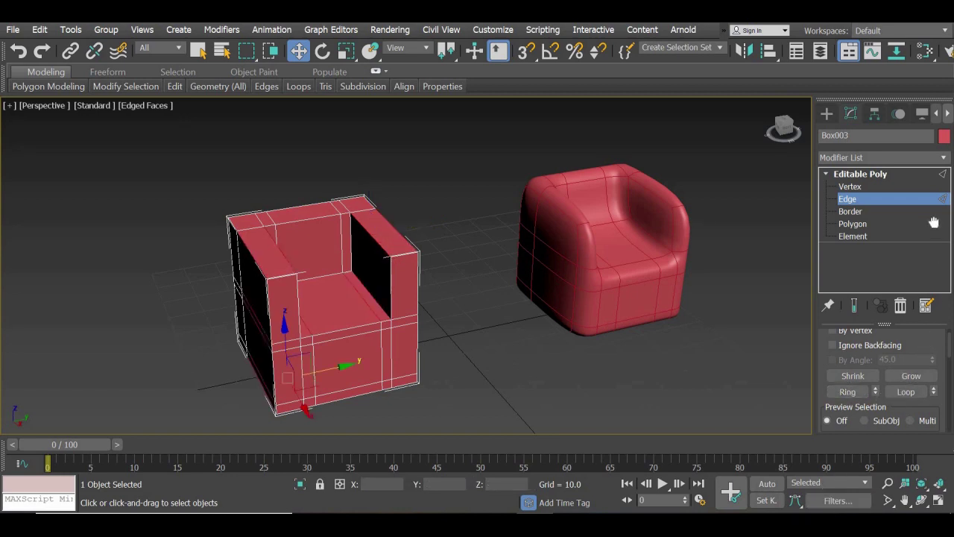
scroll(934, 222, "down", 5)
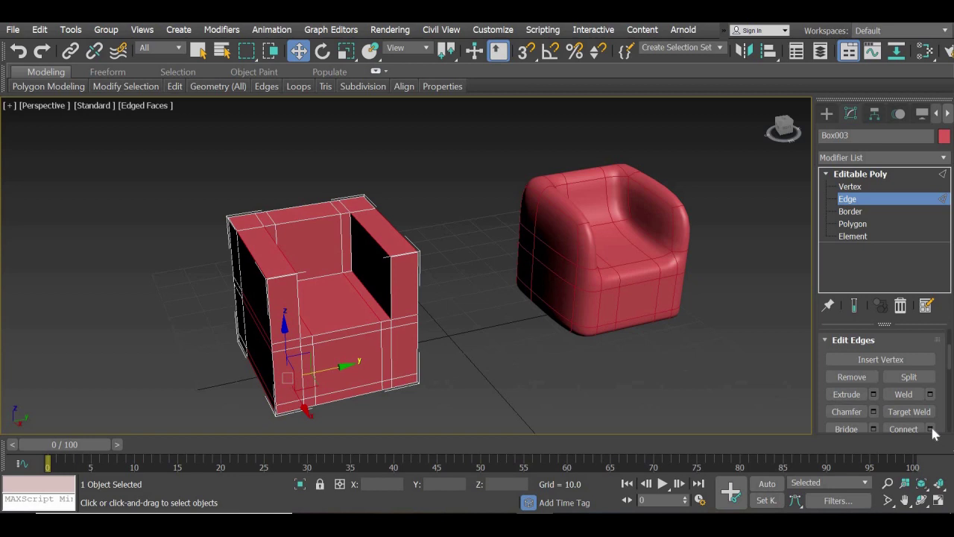
key("ctrl+shift+e")
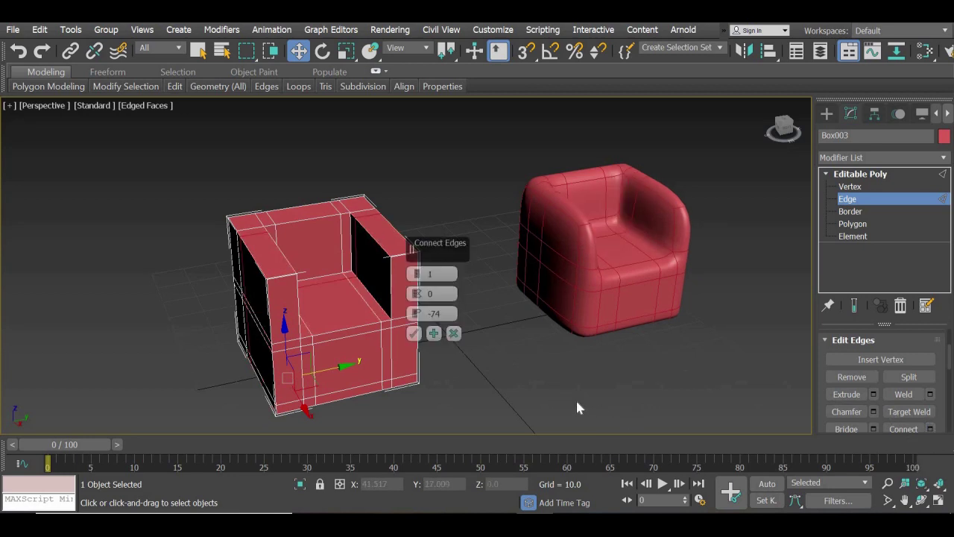
left_click(414, 333)
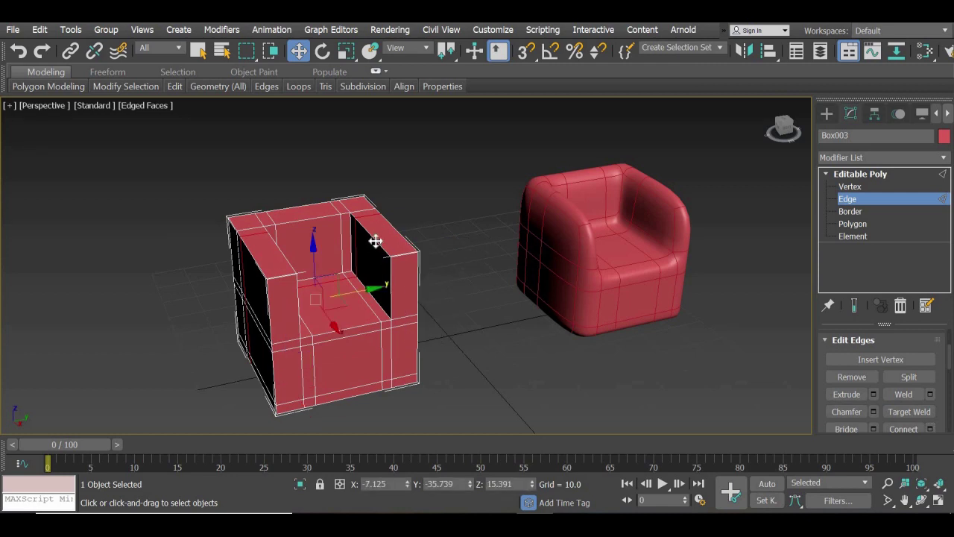
Ring-select the lengthwise armrest edges ahead of the backrest loop and connect them with 1 segment at slide -74, near the chair's front
left_click(376, 241)
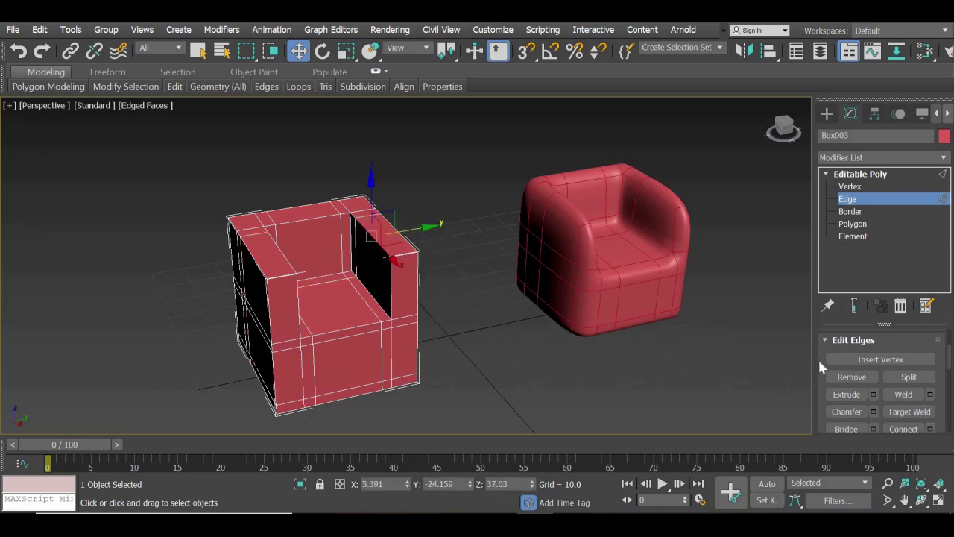
left_click_drag(821, 360, 852, 476)
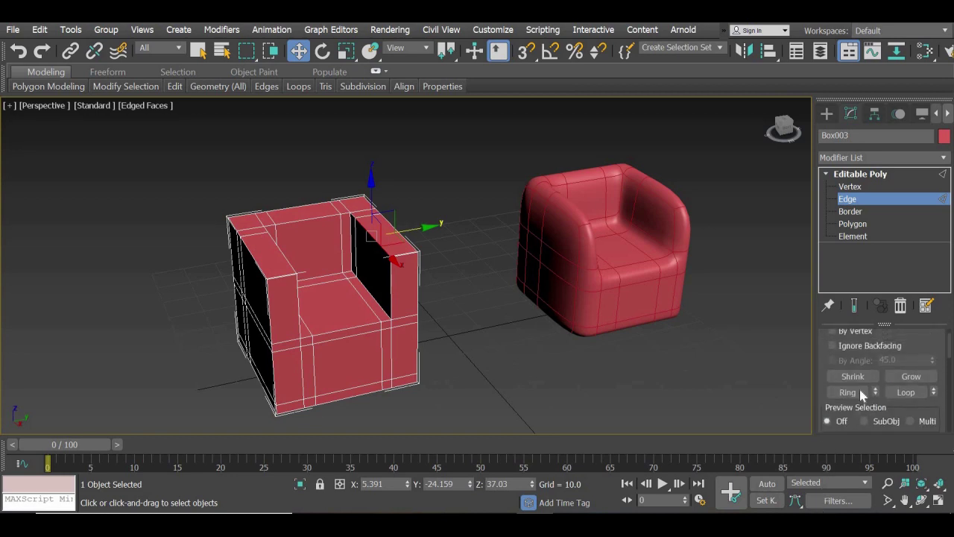
left_click(857, 393)
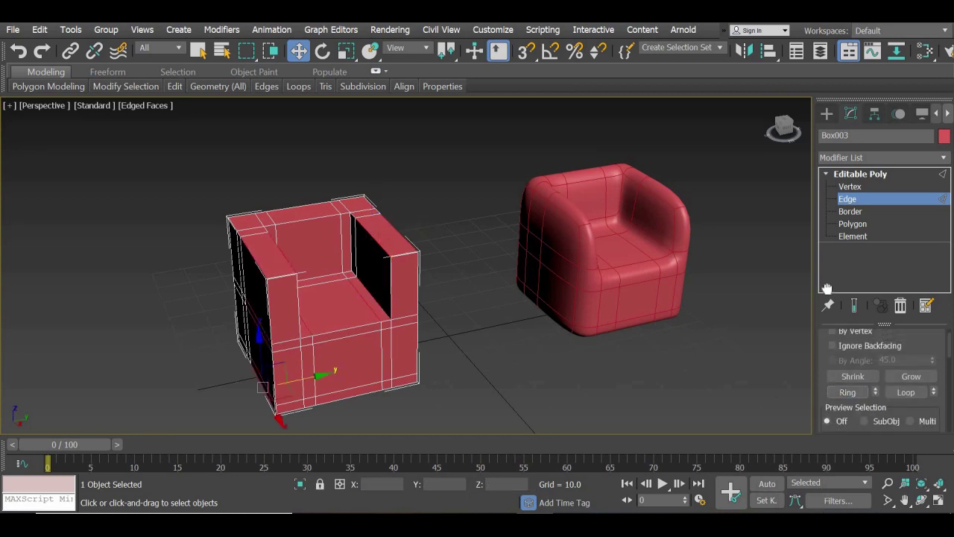
left_click_drag(826, 289, 842, 111)
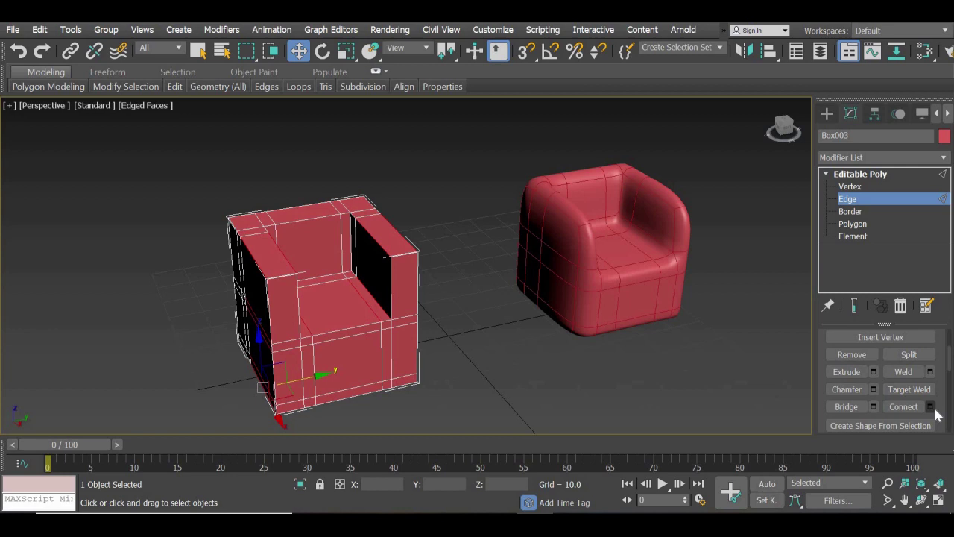
left_click(931, 408)
key("ctrl+shift+e")
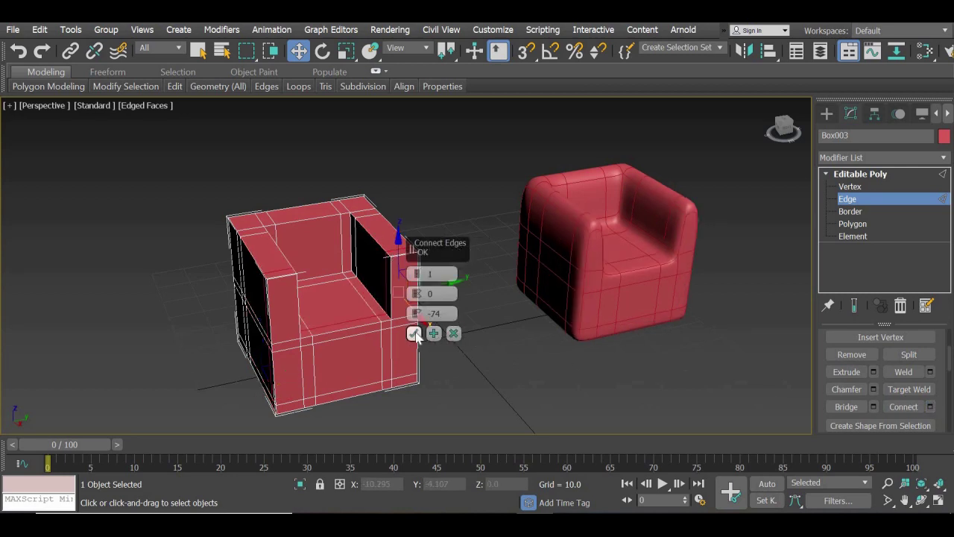
left_click(416, 335)
left_click(418, 367)
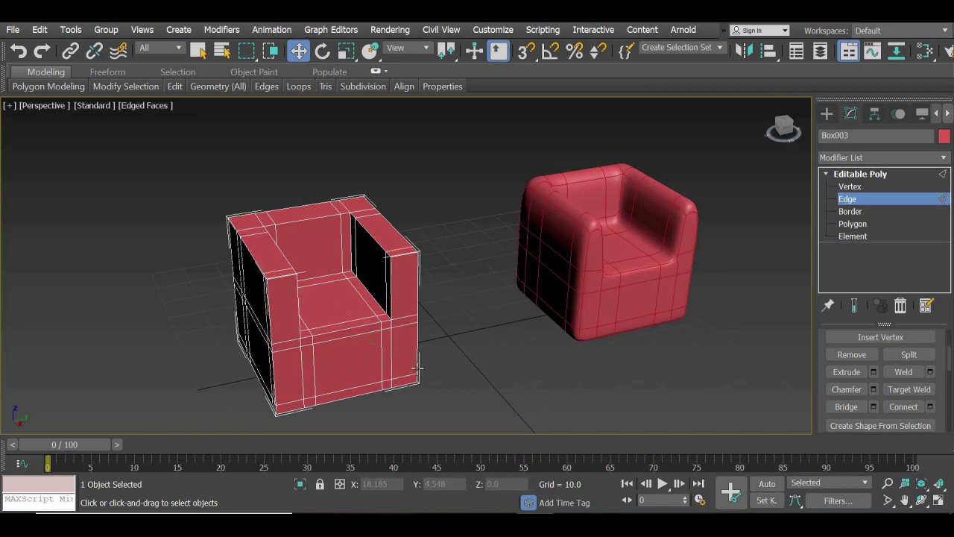
Examine the edge flow of the box armchair and the rounding of its smoothed copy from several angles
key("super")
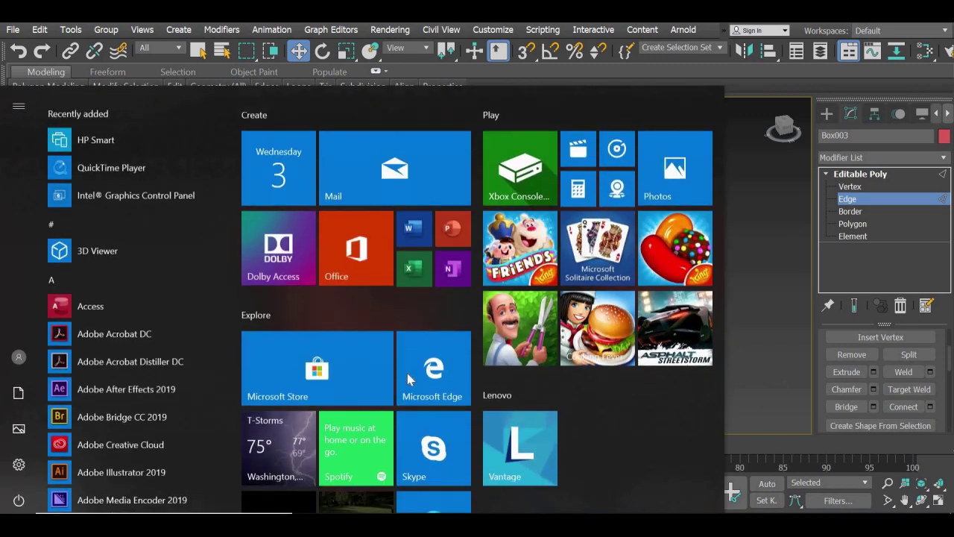
left_click(741, 245)
middle_click_drag(493, 328, 613, 359, "alt")
middle_click_drag(576, 306, 545, 261)
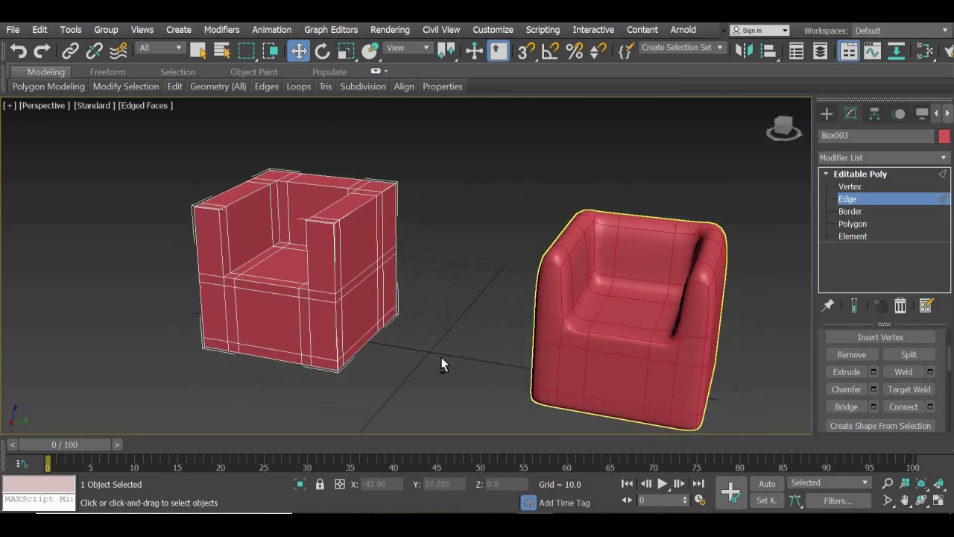
middle_click_drag(486, 359, 429, 307, "alt")
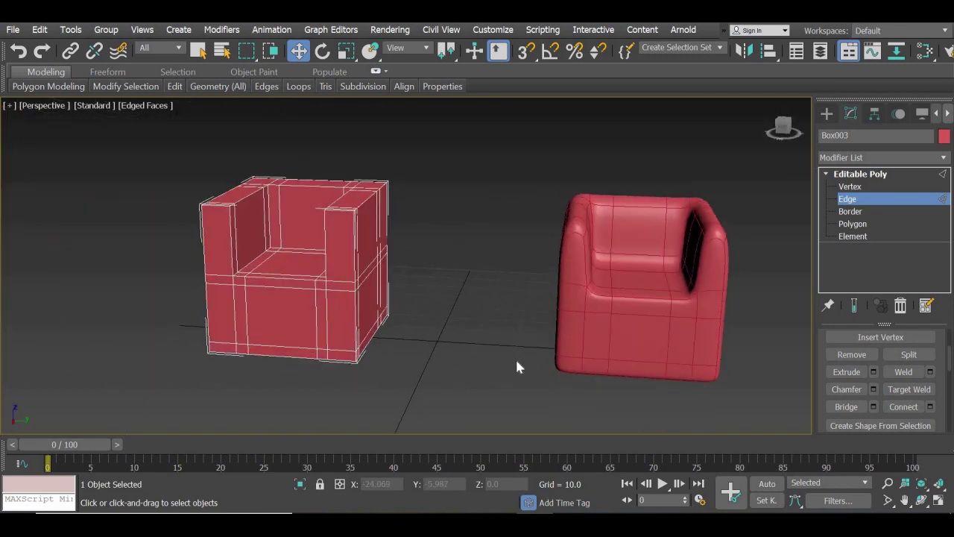
middle_click_drag(517, 363, 585, 312, "alt")
middle_click_drag(404, 340, 329, 271, "alt")
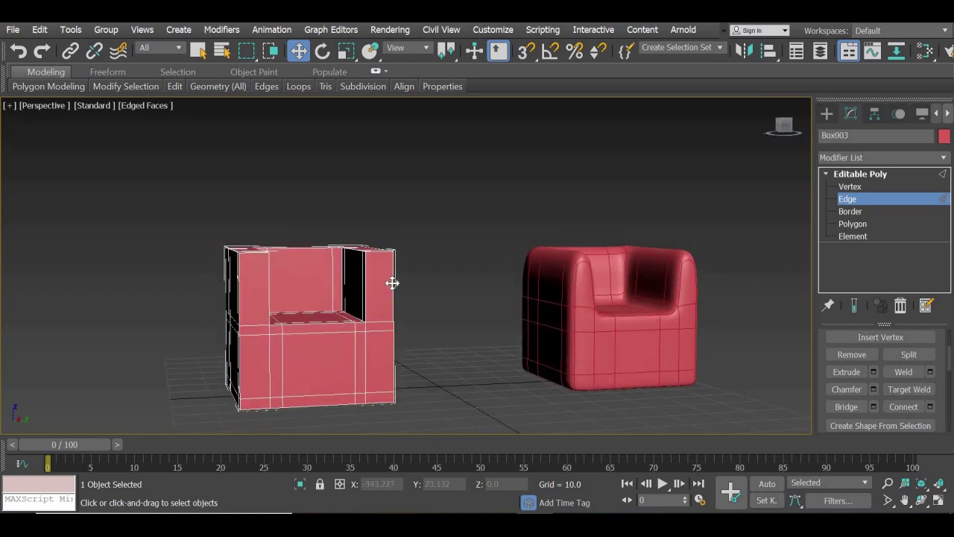
Ring-select the right armrest's vertical front edge and connect the ring with 1 segment at slide -74, just above seat level
middle_click_drag(460, 360, 753, 328, "alt")
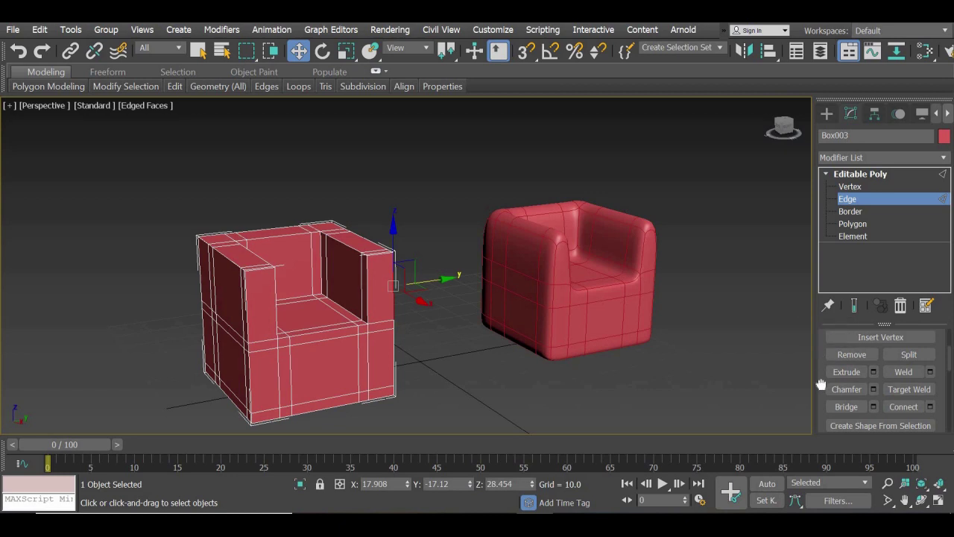
scroll(820, 384, "up", 5)
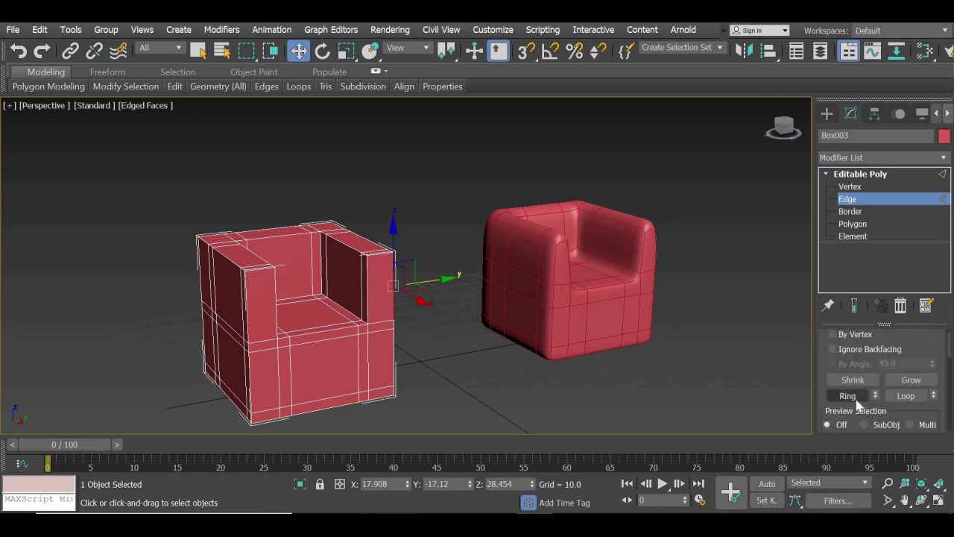
left_click(855, 399)
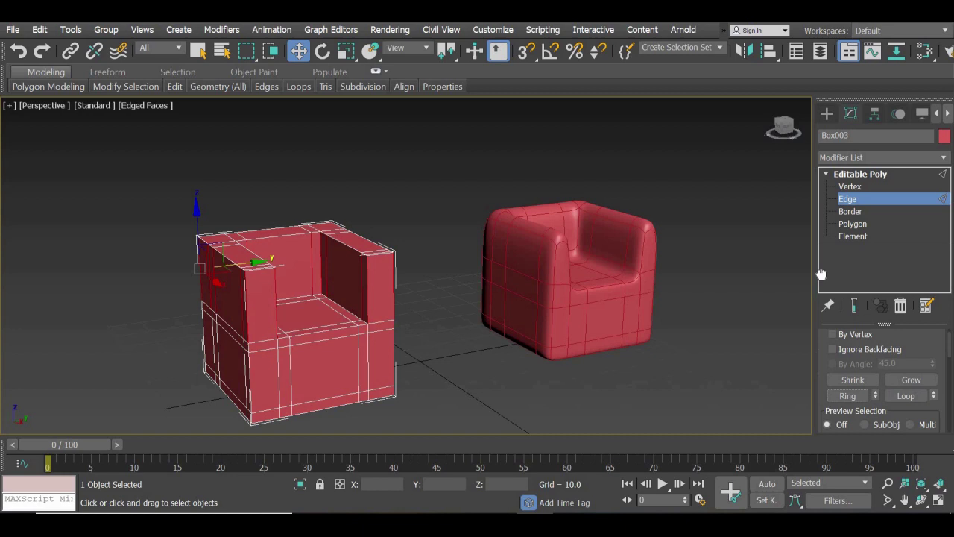
scroll(909, 392, "down", 5)
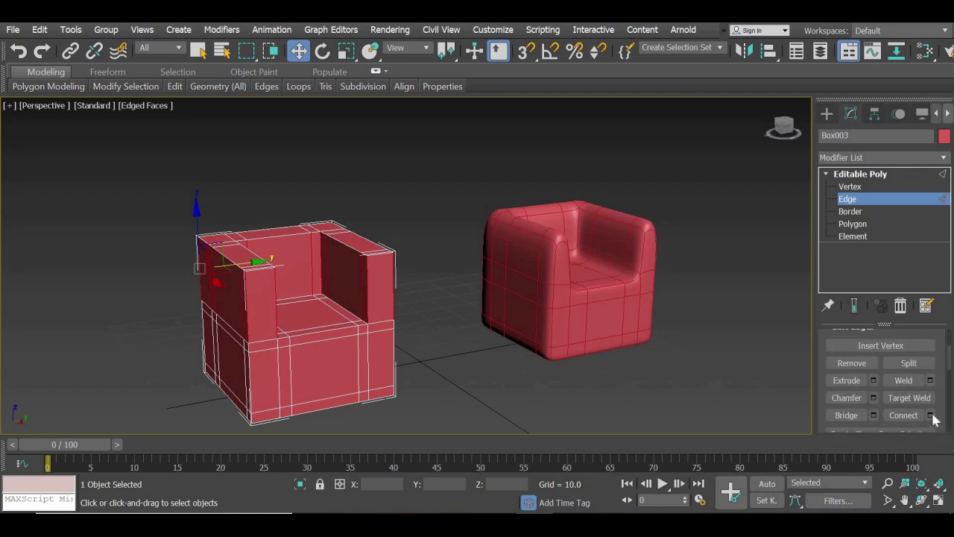
left_click(931, 416)
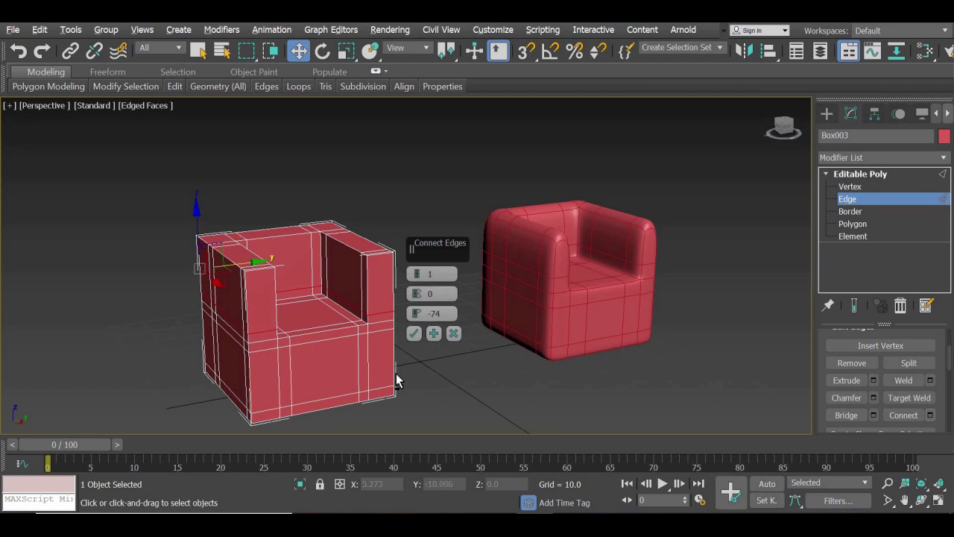
scroll(395, 381, "up", 2)
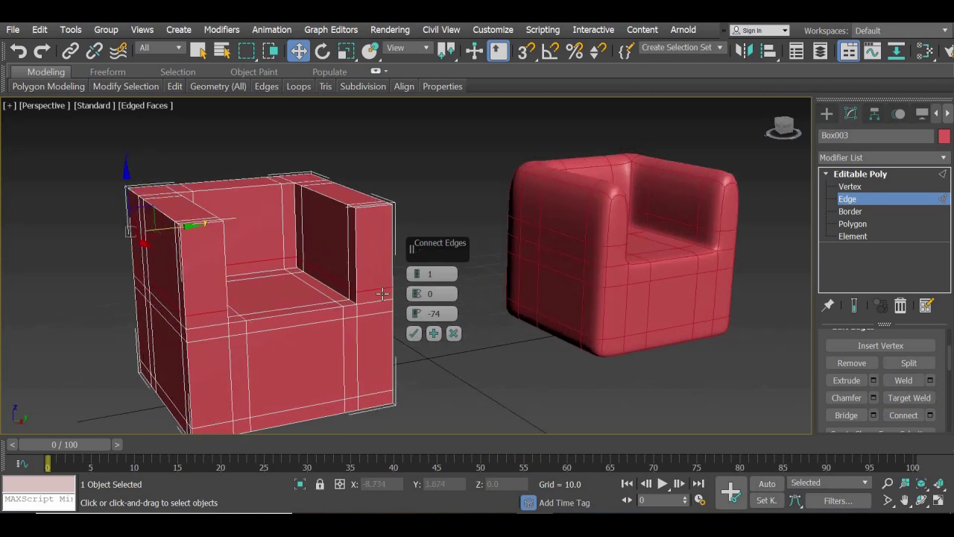
left_click(415, 334)
Ring-select the upper vertical edges of the arms and backrest and connect them with 1 segment at slide 74, near the chair's top
left_click(350, 239)
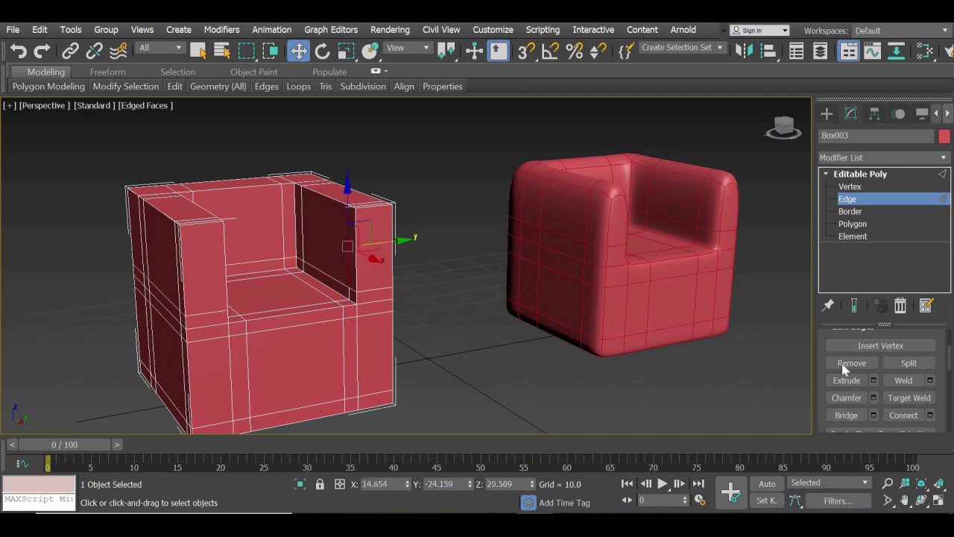
left_click_drag(823, 343, 828, 488)
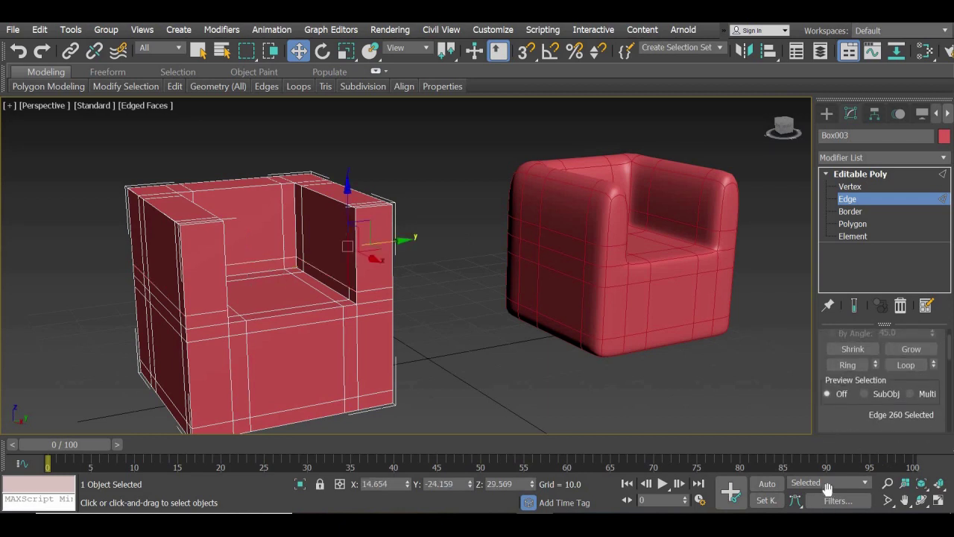
left_click(847, 387)
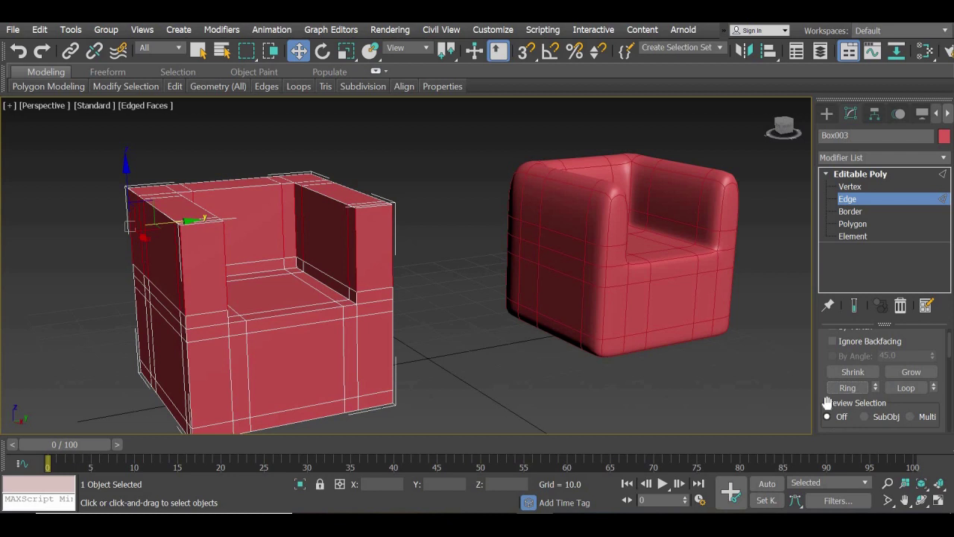
left_click_drag(818, 262, 819, 168)
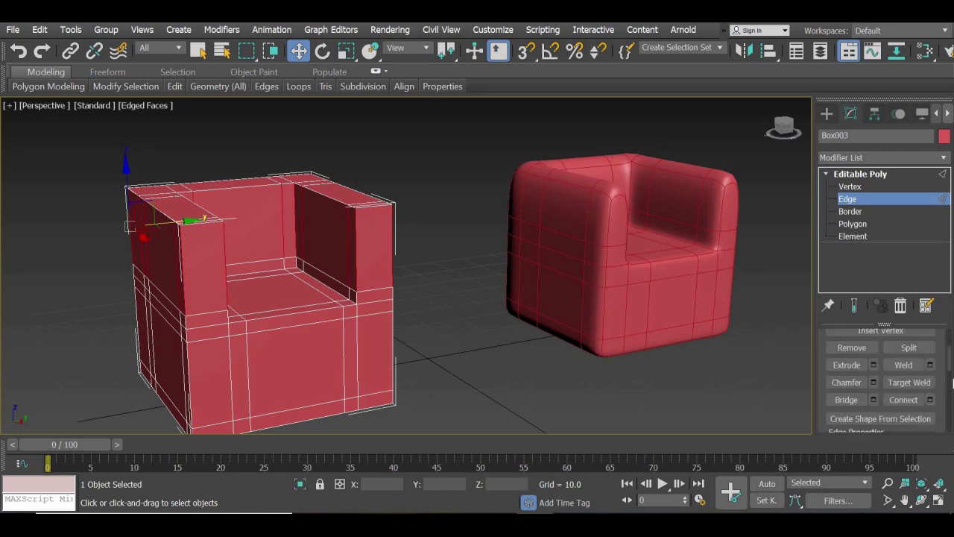
left_click(929, 399)
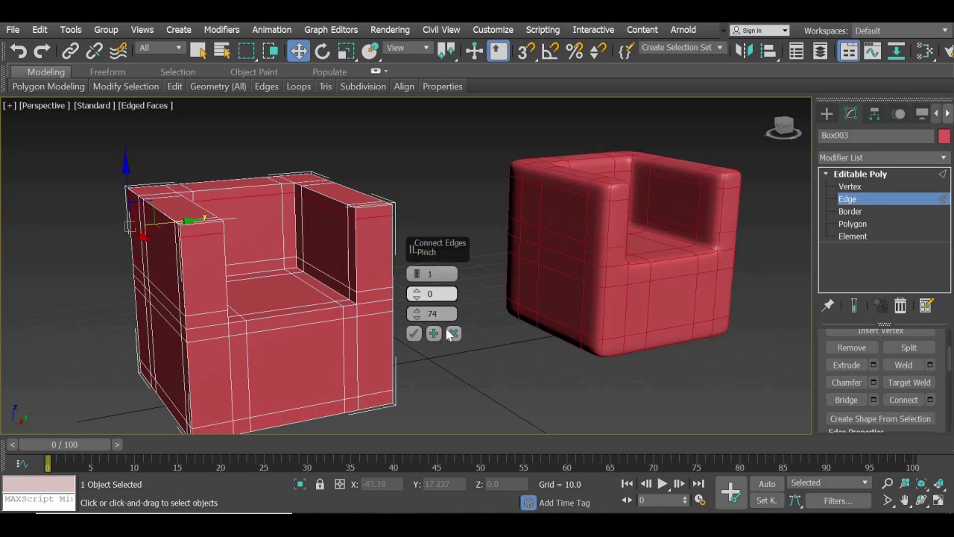
left_click(414, 333)
Switch the box armchair to vertex editing and try to select its upper front corner vertices in a side-on perspective view
middle_click_drag(660, 359, 678, 313, "alt")
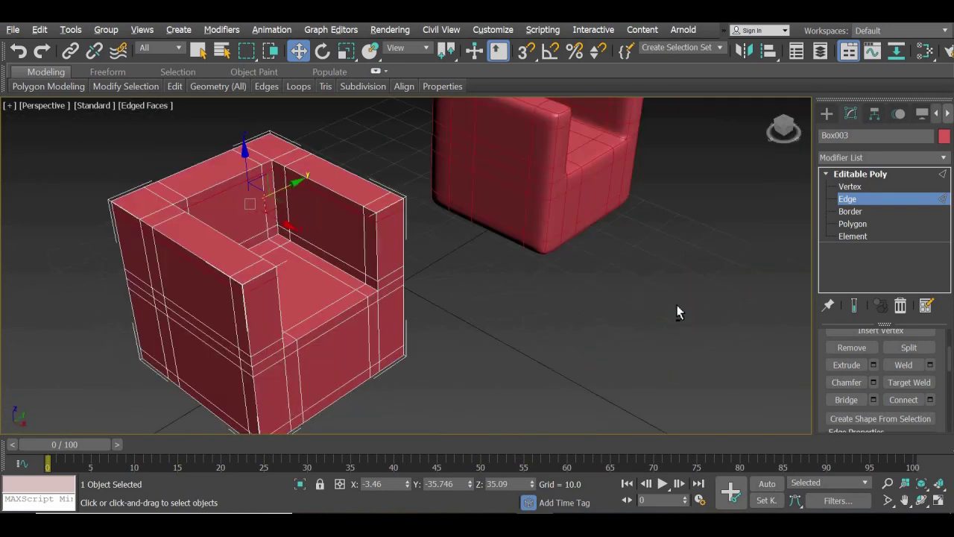
middle_click_drag(673, 354, 674, 313, "alt")
left_click(865, 188)
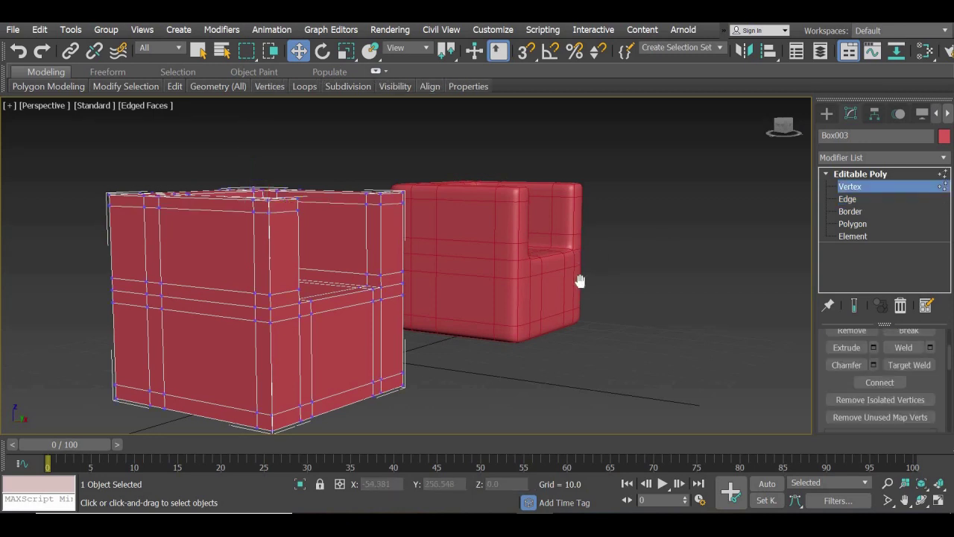
middle_click_drag(579, 277, 443, 248, "alt")
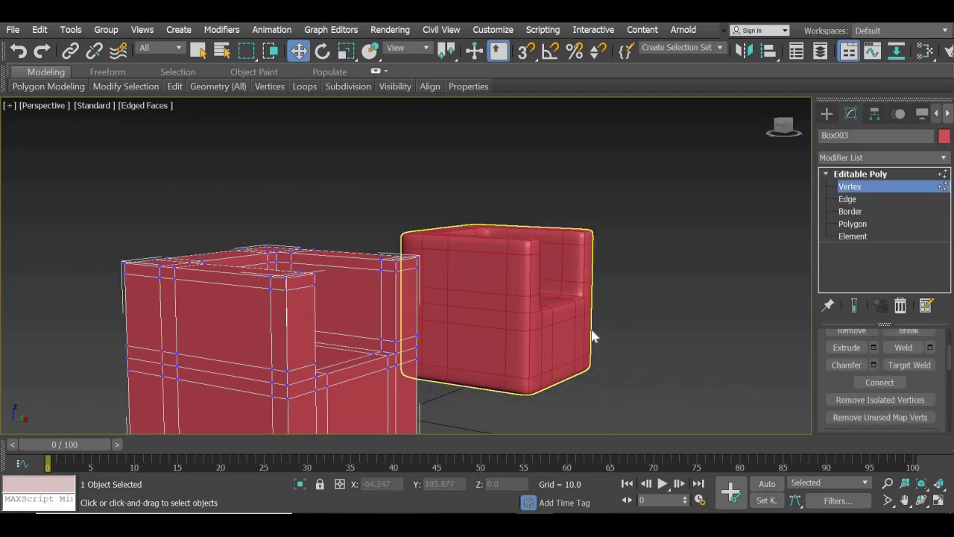
middle_click_drag(404, 358, 447, 345, "alt")
scroll(447, 345, "up", 1)
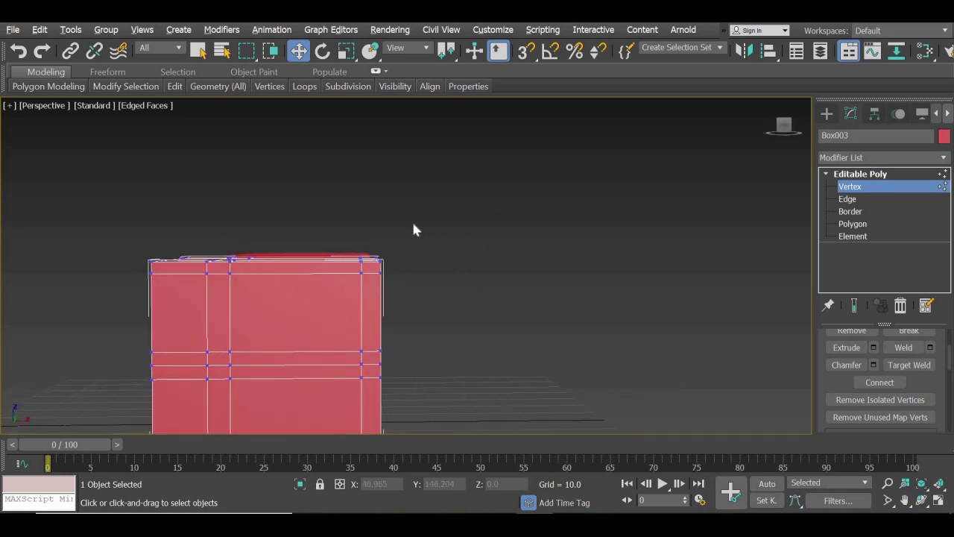
left_click_drag(413, 218, 344, 291)
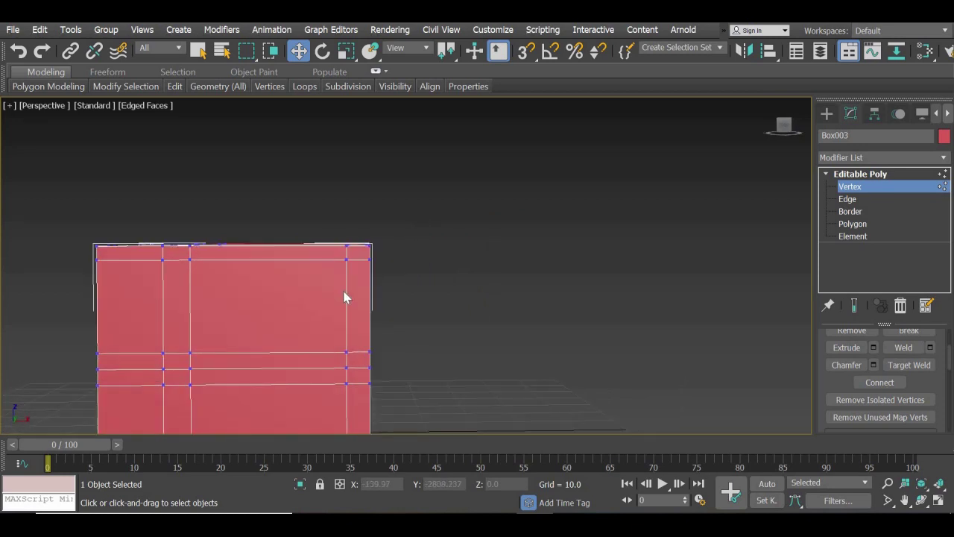
In the Front view, select both armrests' upper front corner vertices and lower them about 7.5 units to slope the armrest tops
left_click(937, 501)
middle_click_drag(635, 205, 637, 228)
scroll(642, 202, "up", 5)
left_click(537, 181)
left_click_drag(613, 139, 525, 183)
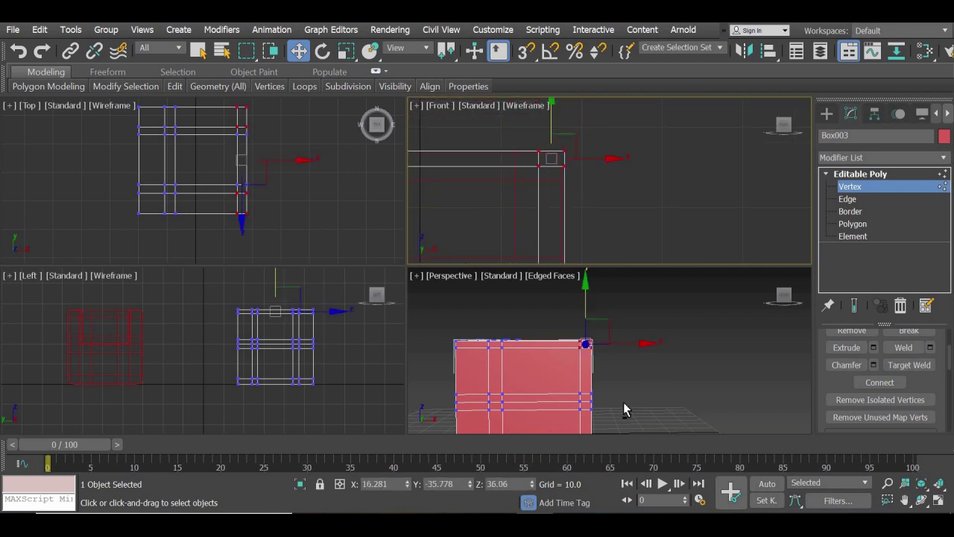
middle_click_drag(623, 403, 564, 415, "alt")
scroll(680, 199, "down", 5)
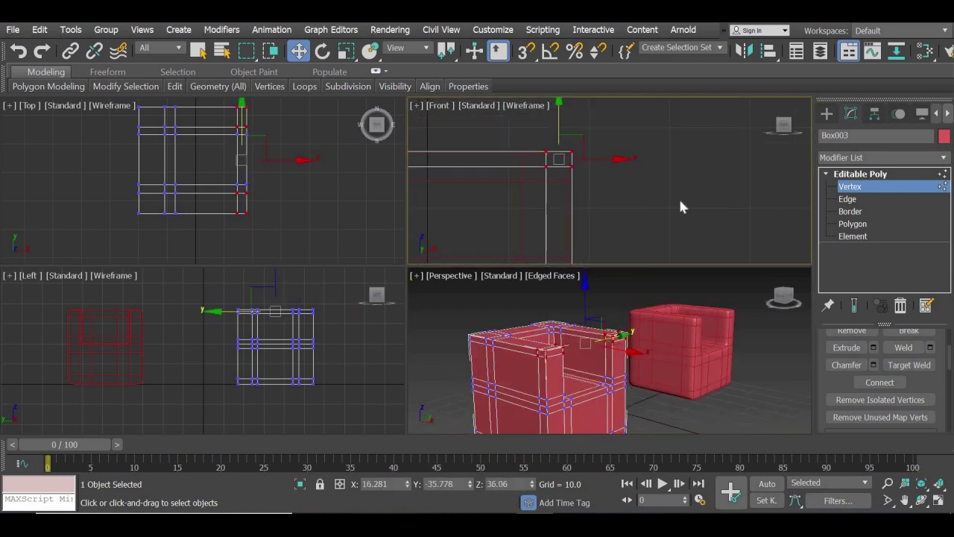
middle_click_drag(679, 200, 738, 204)
left_click_drag(656, 117, 658, 162)
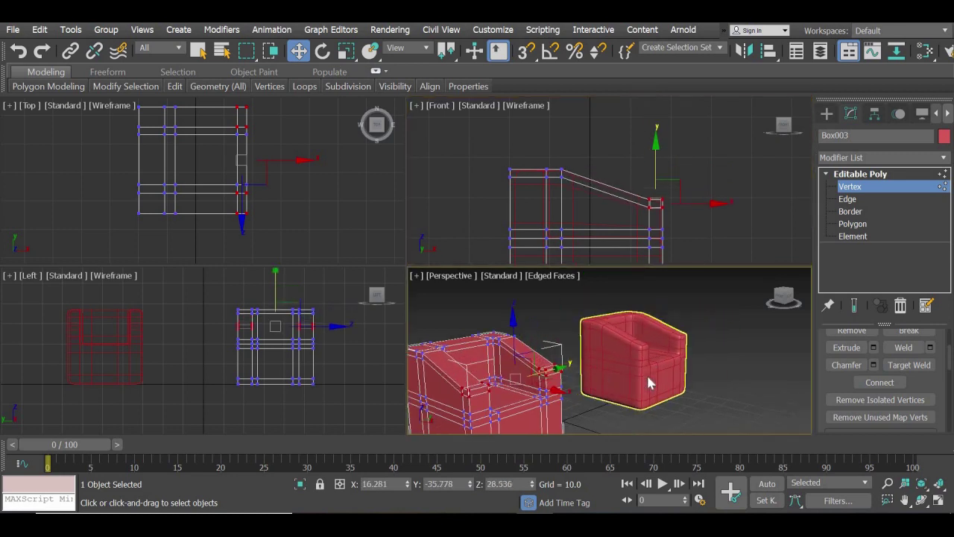
Lower only the outermost front vertices of the armrests about 1.07 units so they continue the slope
scroll(634, 364, "up", 6)
scroll(646, 329, "down", 2)
middle_click_drag(658, 364, 671, 382)
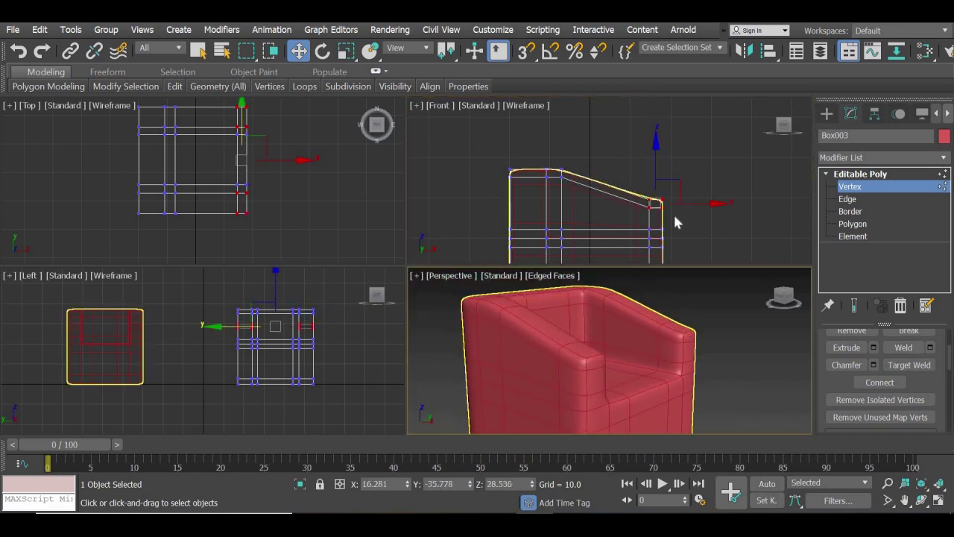
scroll(584, 180, "up", 8)
middle_click_drag(669, 210, 640, 219)
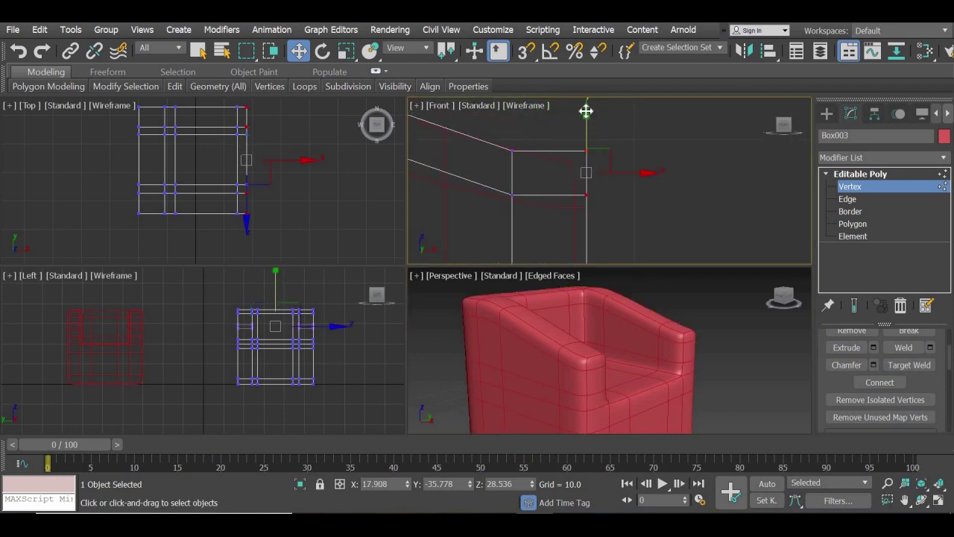
left_click_drag(586, 137, 586, 142)
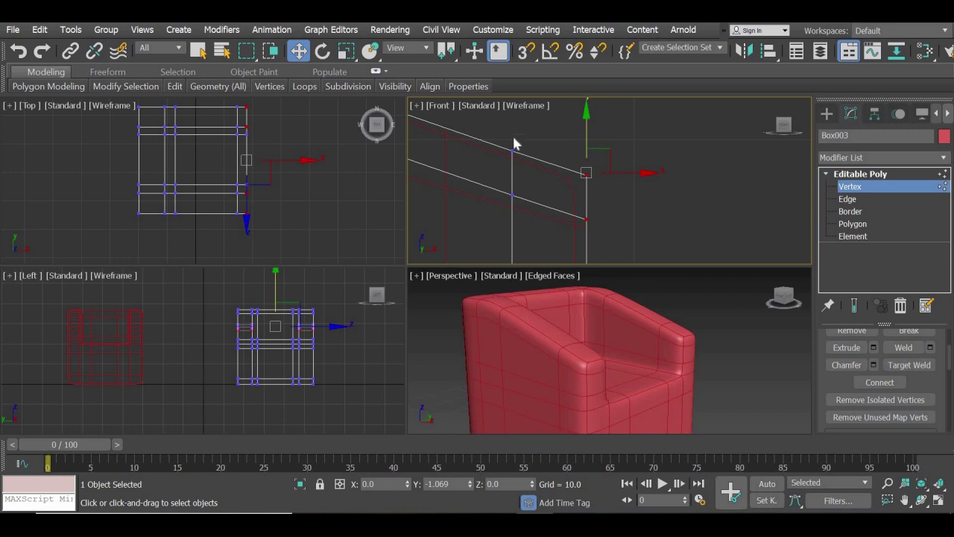
left_click(728, 358)
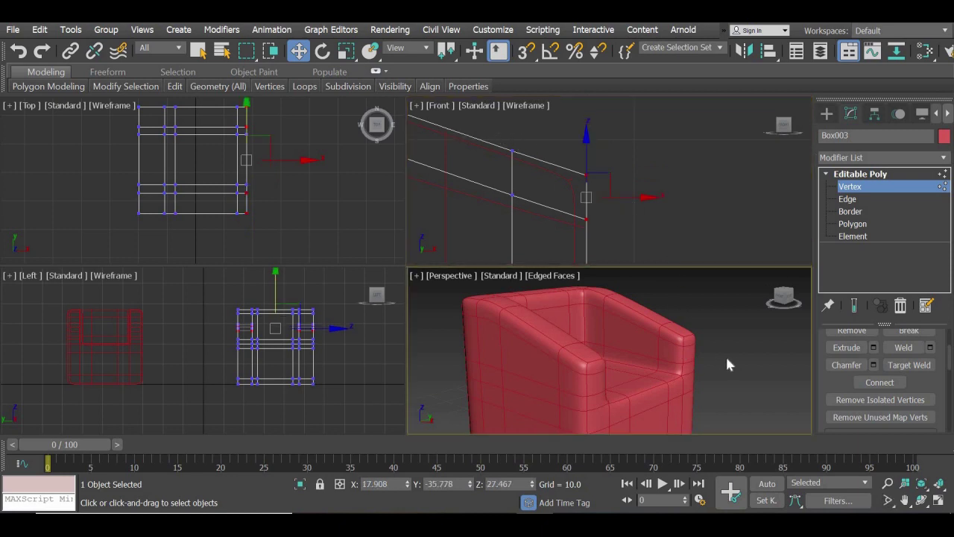
scroll(721, 371, "down", 3)
middle_click_drag(685, 393, 830, 151, "alt")
Leave vertex editing and start the Box tool from the Standard Primitives
left_click(828, 114)
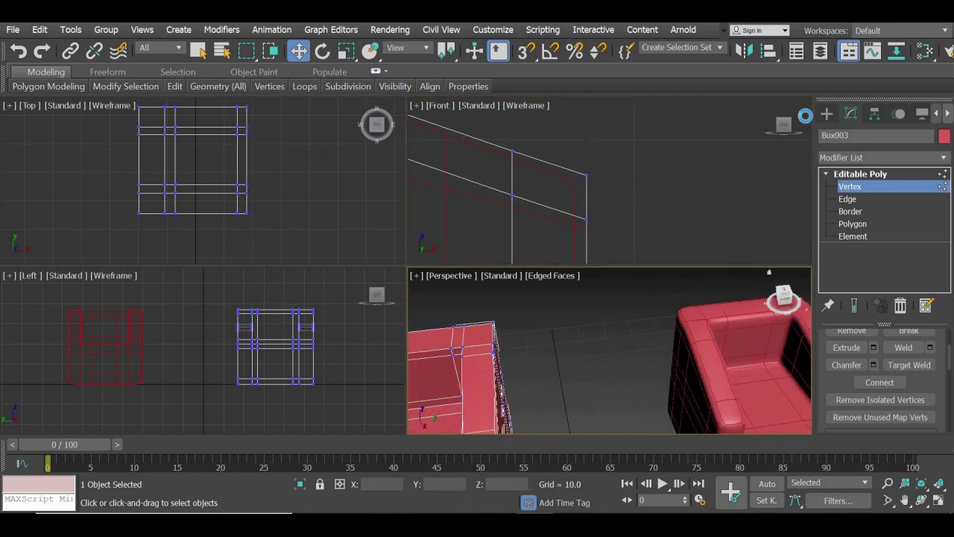
middle_click_drag(480, 330, 649, 351, "alt")
scroll(548, 359, "down", 4)
scroll(618, 386, "up", 4)
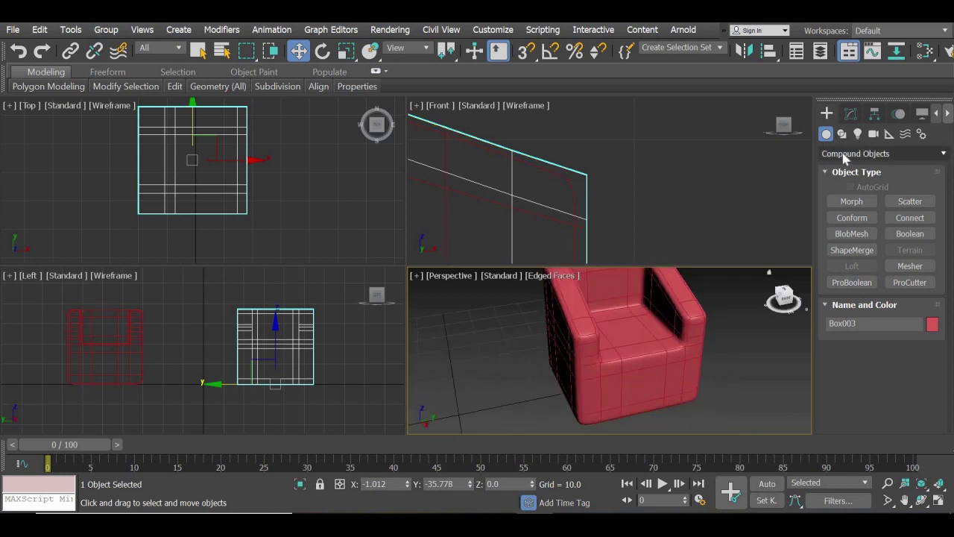
left_click(848, 154)
left_click(857, 169)
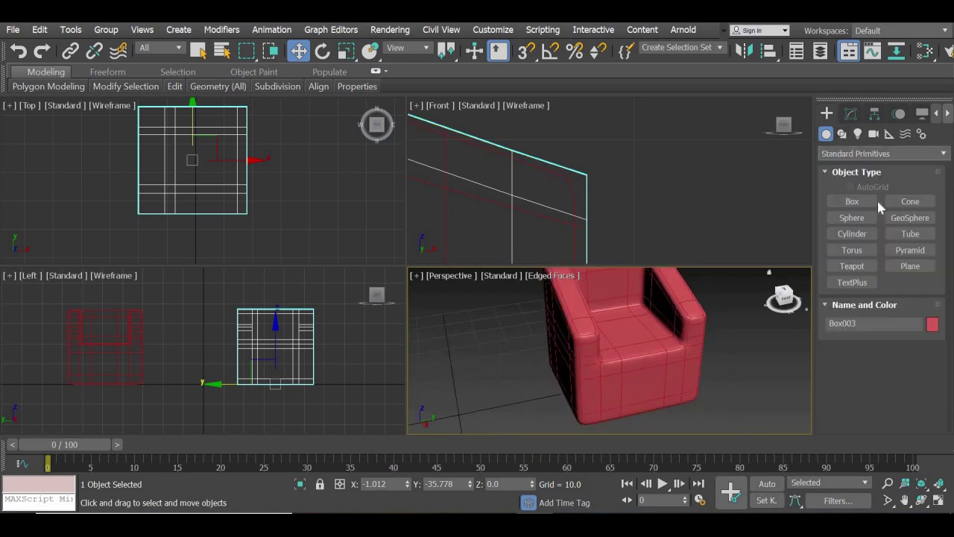
left_click(865, 202)
middle_click_drag(135, 124, 80, 156)
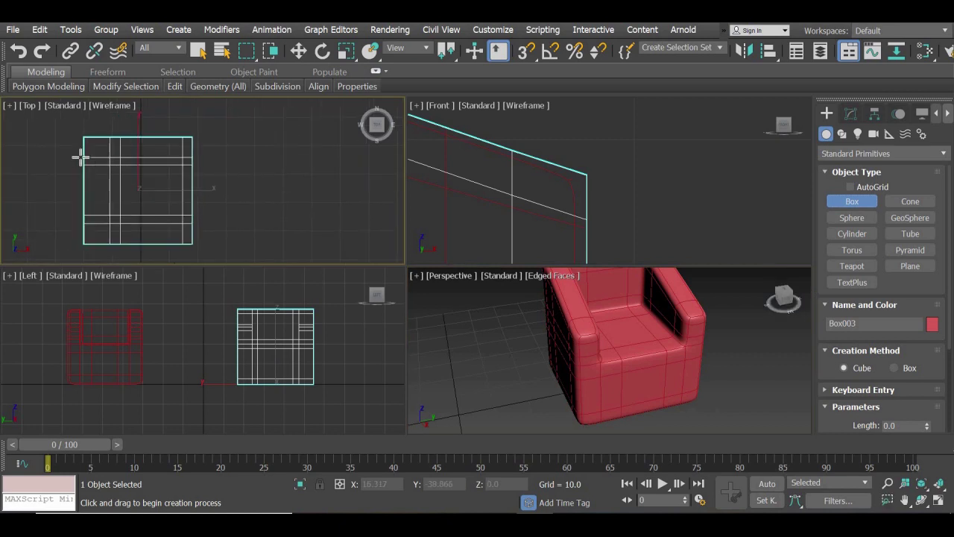
scroll(76, 142, "up", 2)
left_click_drag(121, 177, 161, 217)
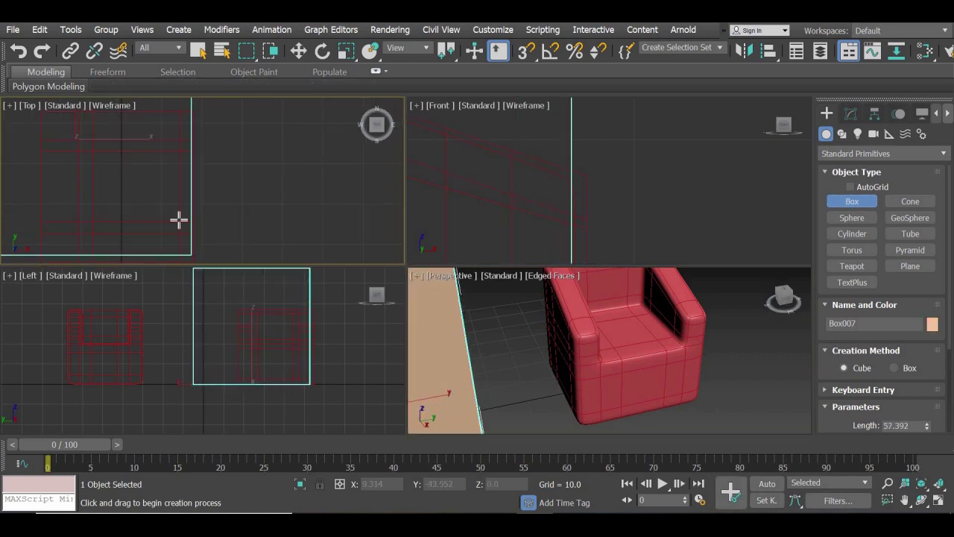
key("ctrl+z")
With the Box creation method, draw a seat cushion between the armrests in the Top view, about 24 units long and 5.5 high
left_click(894, 367)
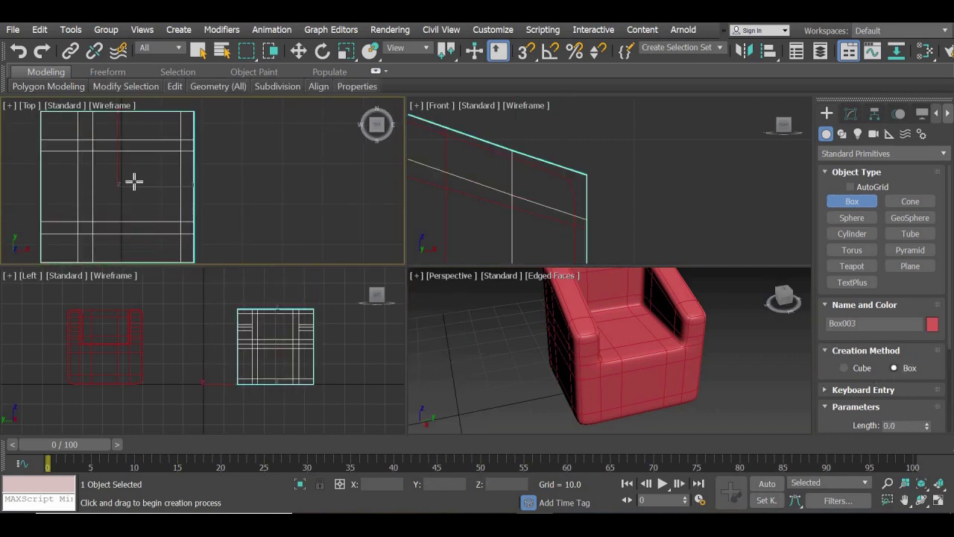
left_click_drag(77, 138, 194, 235)
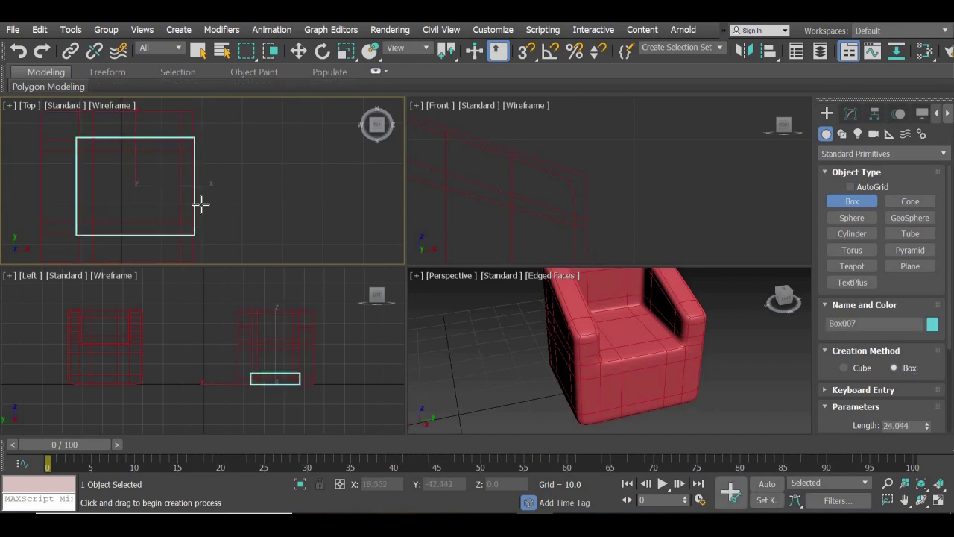
left_click(200, 204)
key("w")
Raise the cushion box about 19.9 units onto the box armchair's seat
scroll(658, 192, "down", 7)
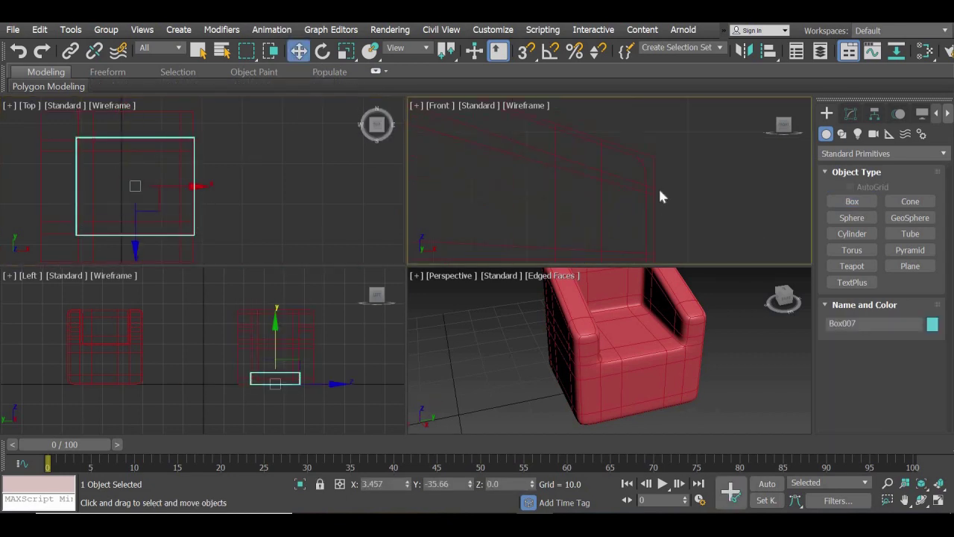
scroll(640, 211, "down", 5)
scroll(633, 214, "up", 2)
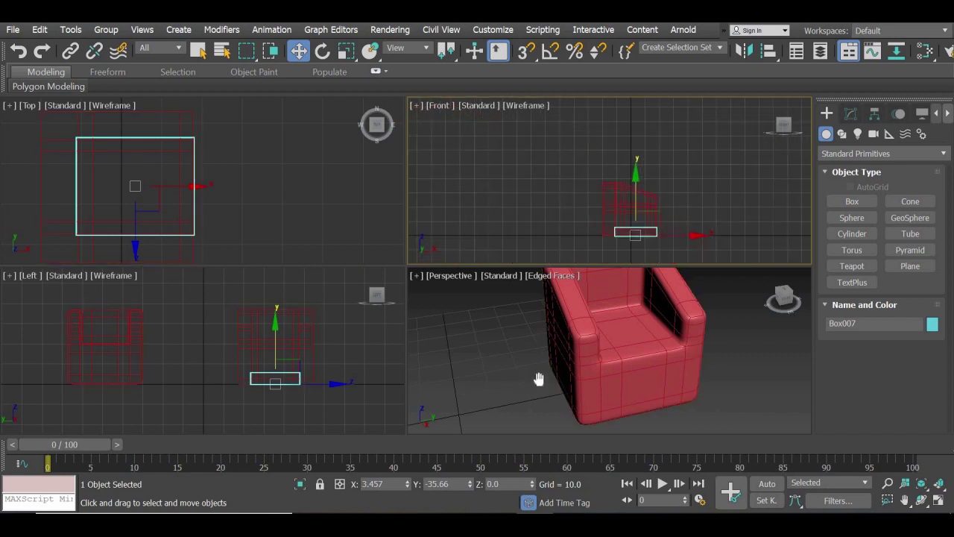
middle_click_drag(539, 379, 647, 366)
scroll(648, 367, "down", 3)
left_click_drag(571, 308, 571, 294)
Clone the cushion along Y as a single Reference onto the seat of the smoothed armchair
middle_click_drag(656, 391, 509, 387)
mouse_move(496, 355)
left_mouse_down("shift")
mouse_move(733, 373)
mouse_move(696, 375)
left_mouse_up("shift")
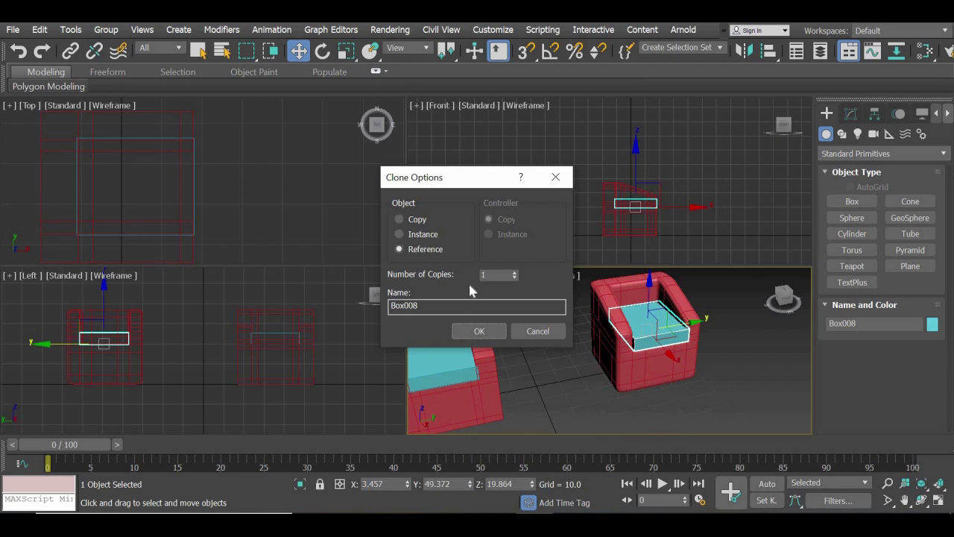
left_click(492, 331)
middle_click_drag(624, 392, 676, 394)
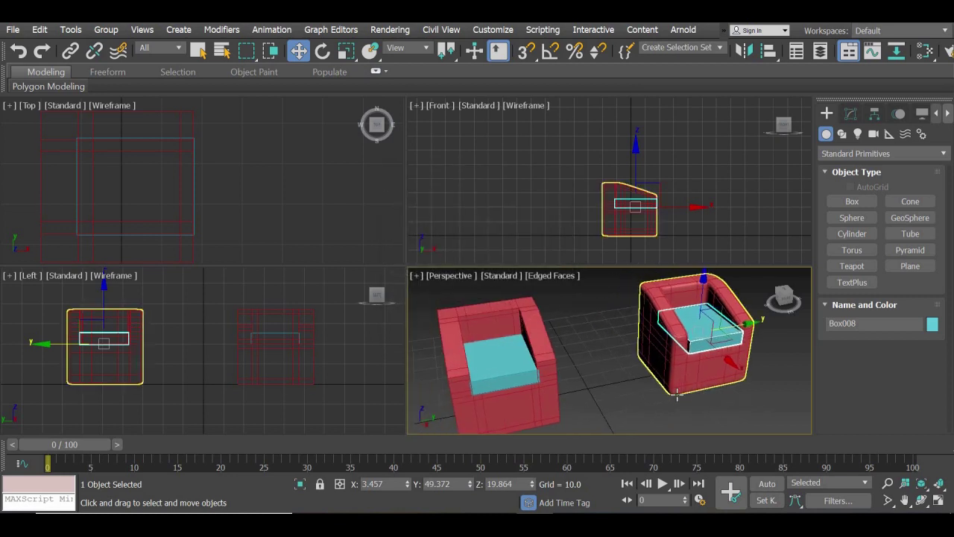
Set the original cushion box to 4 length segments, 4 width segments and 2 height segments
left_click(502, 371)
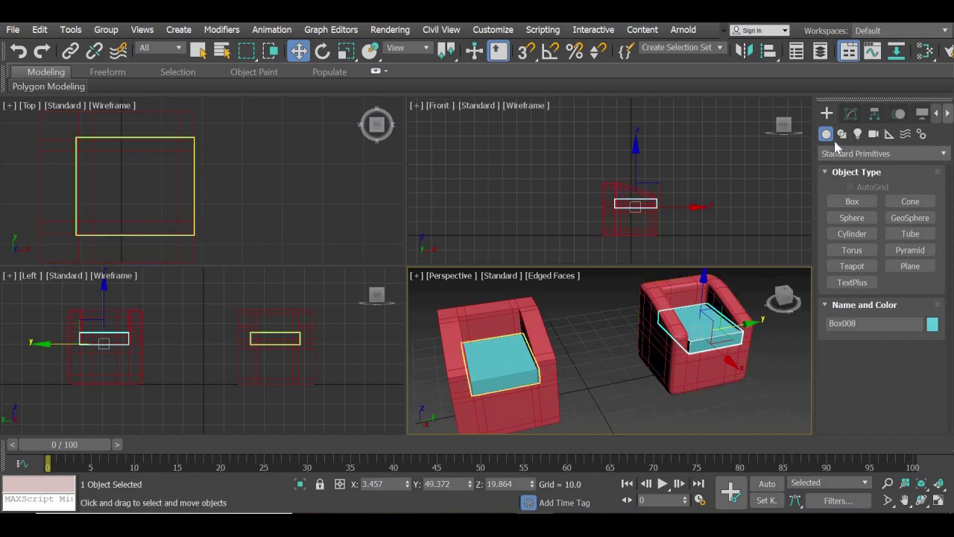
left_click(851, 114)
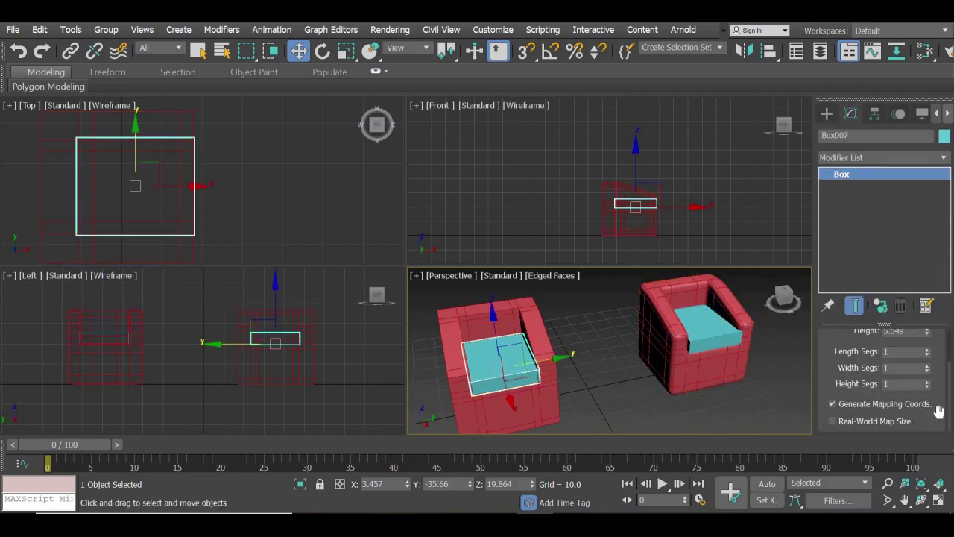
left_click(928, 350)
left_click(927, 350)
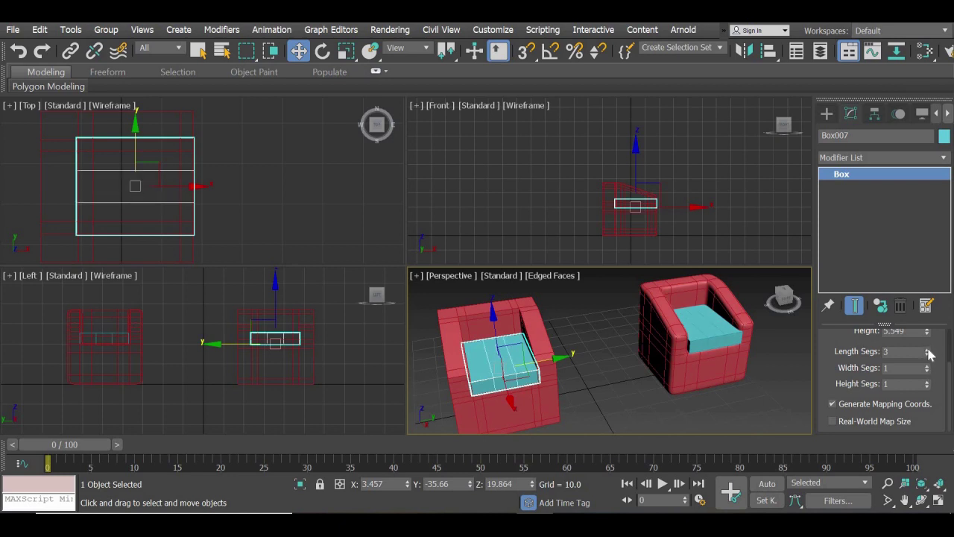
left_click(928, 350)
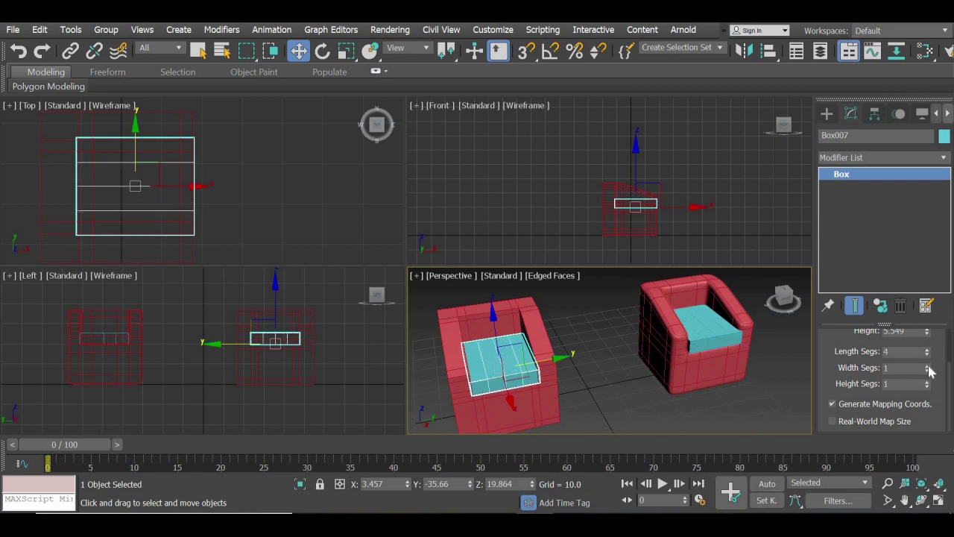
left_click(928, 365)
left_click(928, 366)
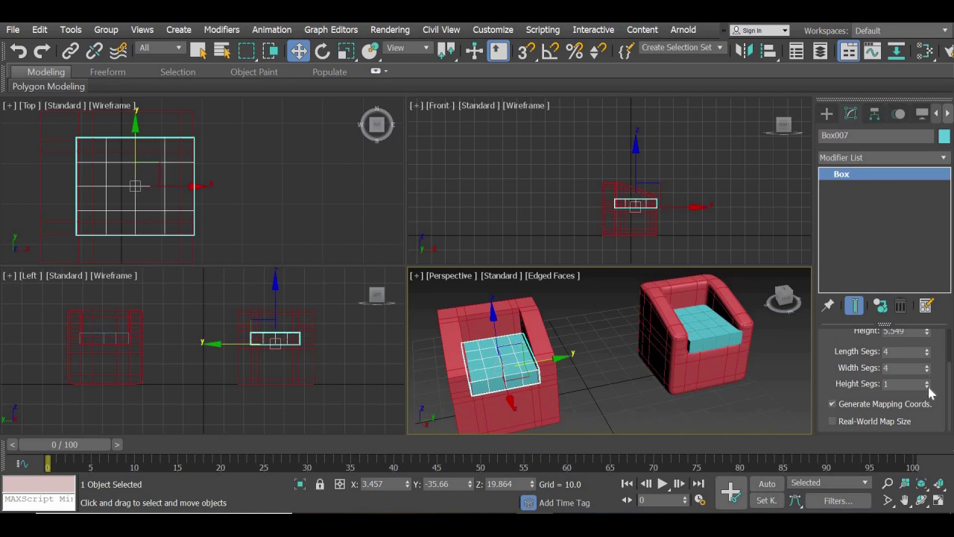
left_click(928, 384)
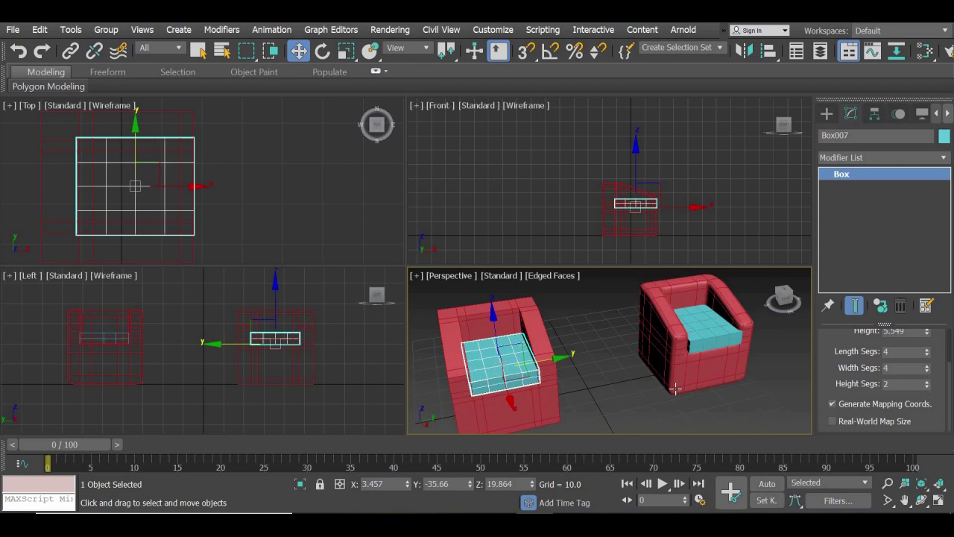
Select the cushion on the smoothed armchair and convert it to an Editable Poly
left_click(700, 328)
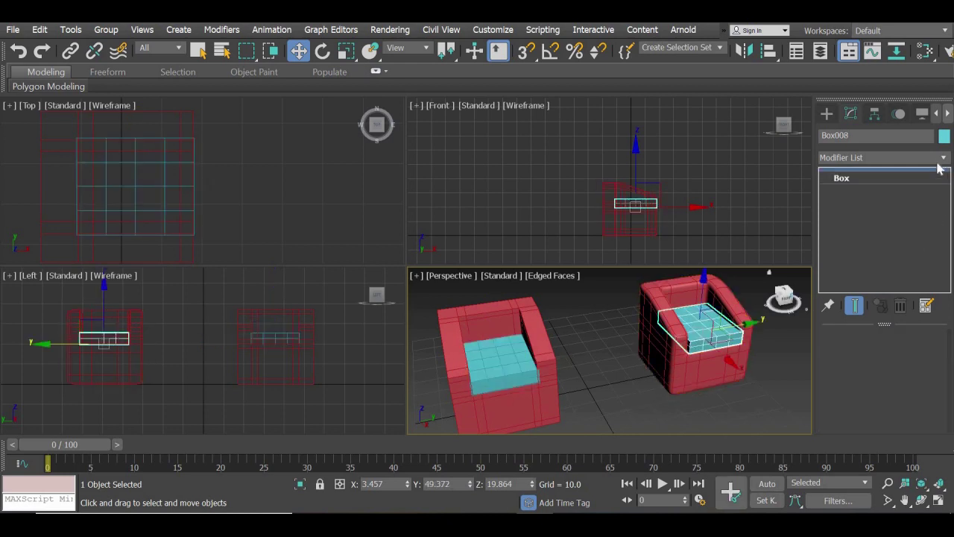
left_click(943, 160)
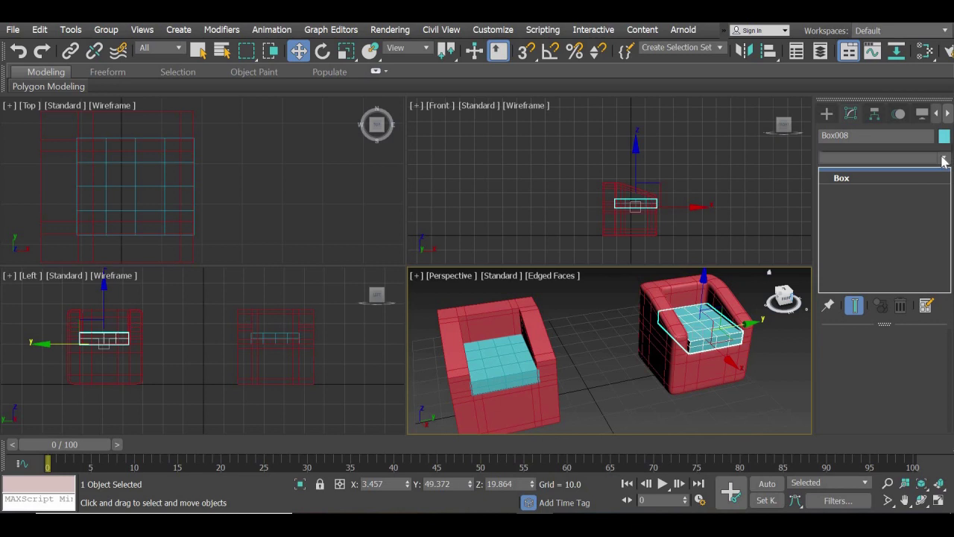
left_click(512, 369)
right_click(510, 352)
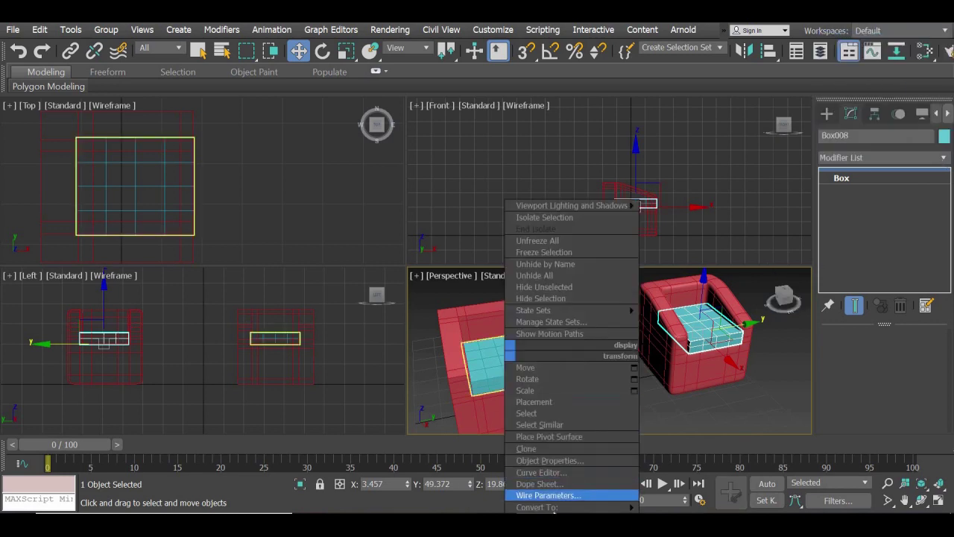
mouse_move(567, 507)
left_click(693, 495)
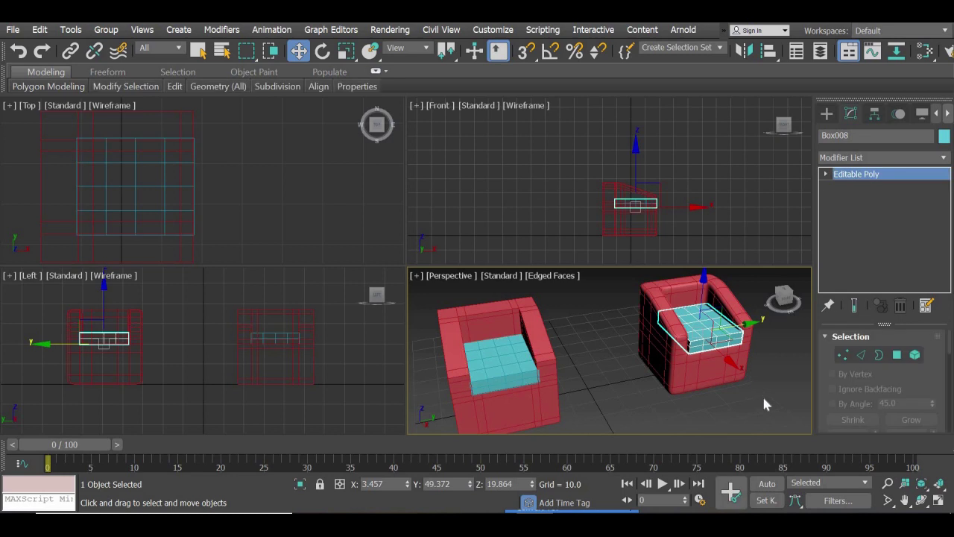
Apply a MeshSmooth modifier to the cushion on the smoothed armchair
left_click(719, 339)
left_click(720, 337)
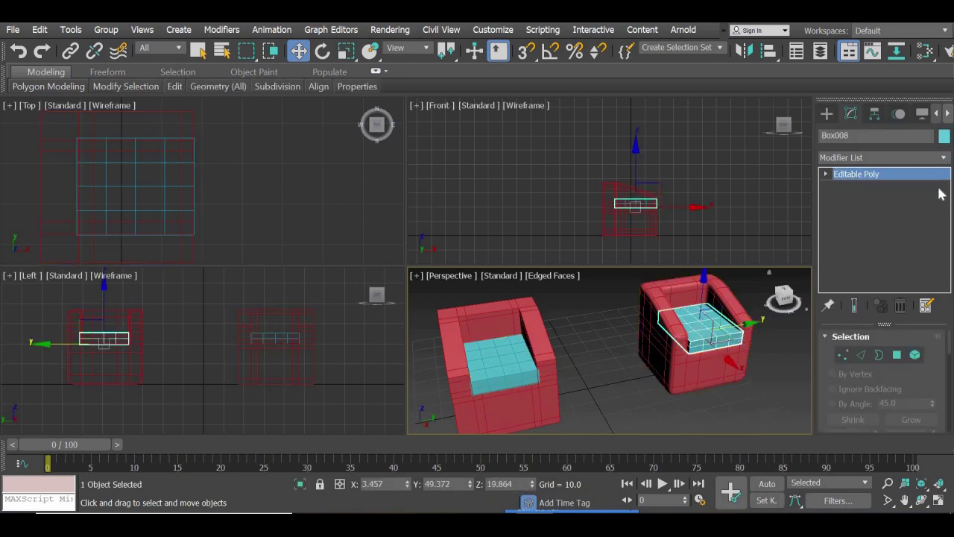
left_click(941, 157)
scroll(910, 120, "down", 5)
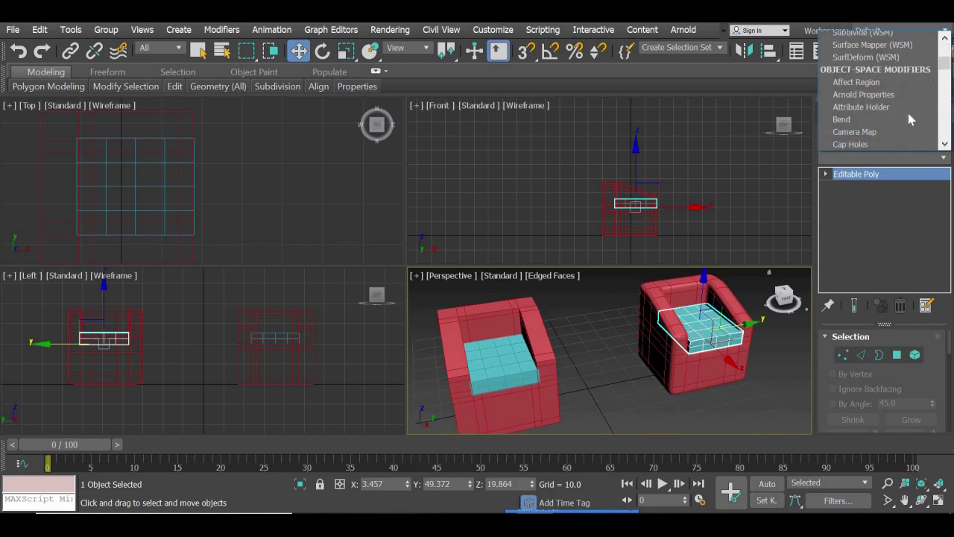
scroll(909, 120, "down", 5)
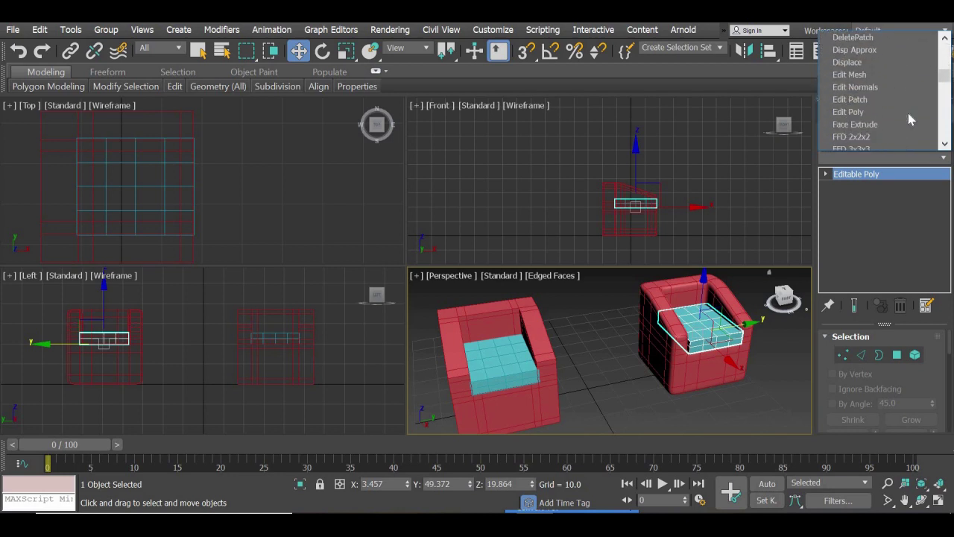
scroll(908, 120, "down", 5)
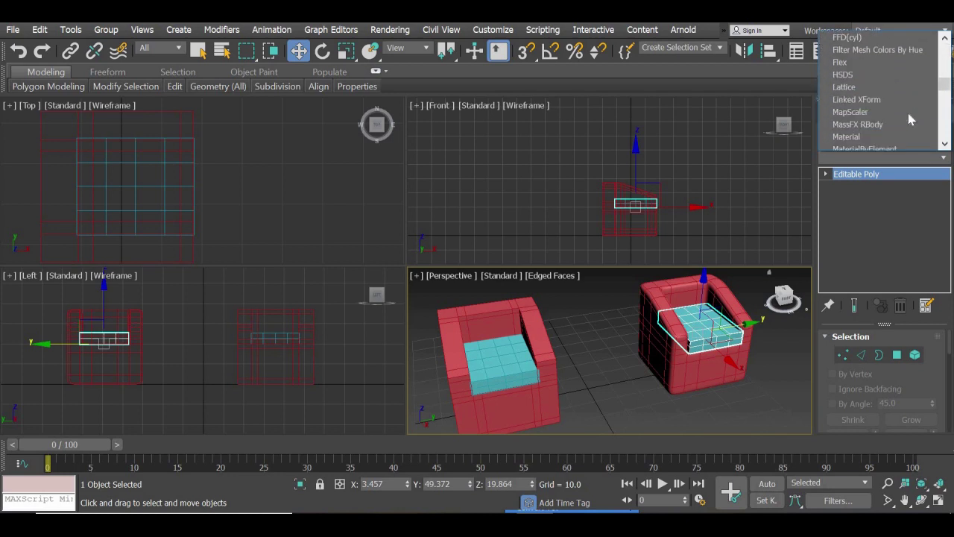
scroll(909, 119, "down", 2)
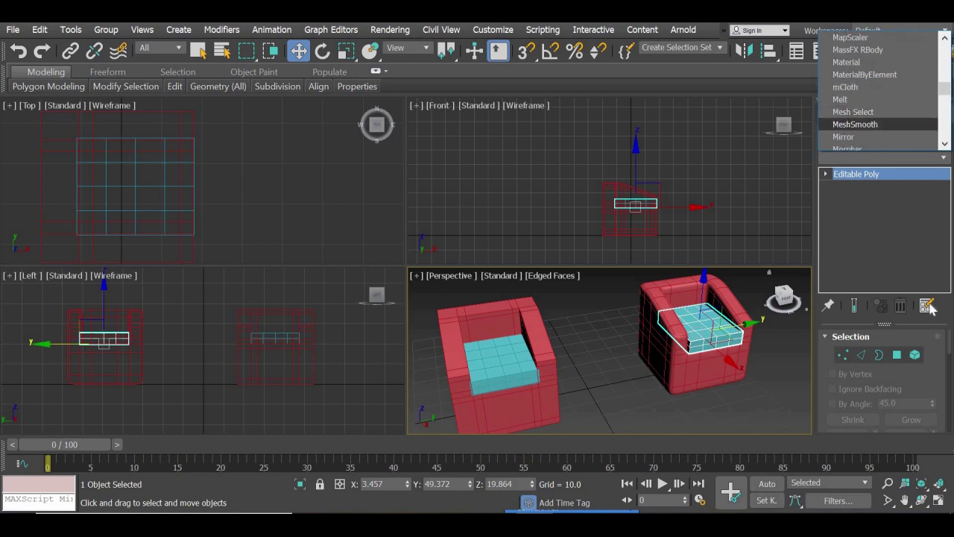
left_click(874, 123)
scroll(936, 305, "down", 4)
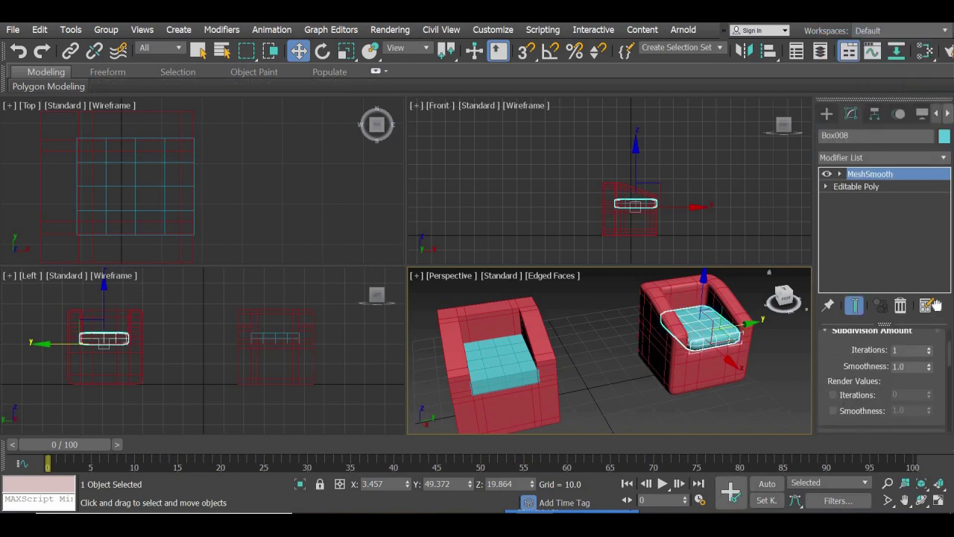
Compare the smoothed cushion with the original box cushion up close and from several angles
left_click(736, 386)
scroll(737, 386, "up", 4)
scroll(736, 386, "down", 2)
scroll(656, 372, "up", 2)
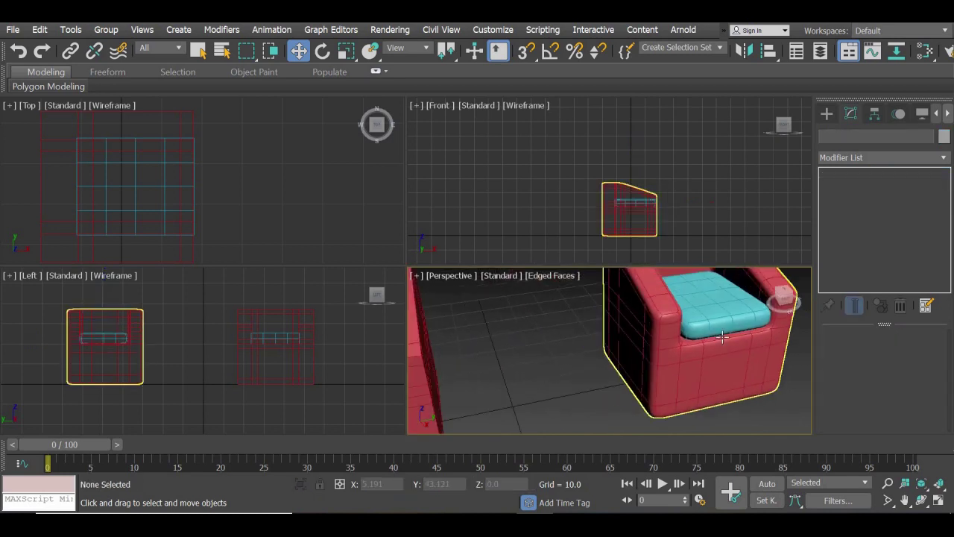
left_click(767, 327)
middle_click_drag(454, 358, 735, 379)
left_click(570, 377)
middle_click_drag(628, 384, 663, 393)
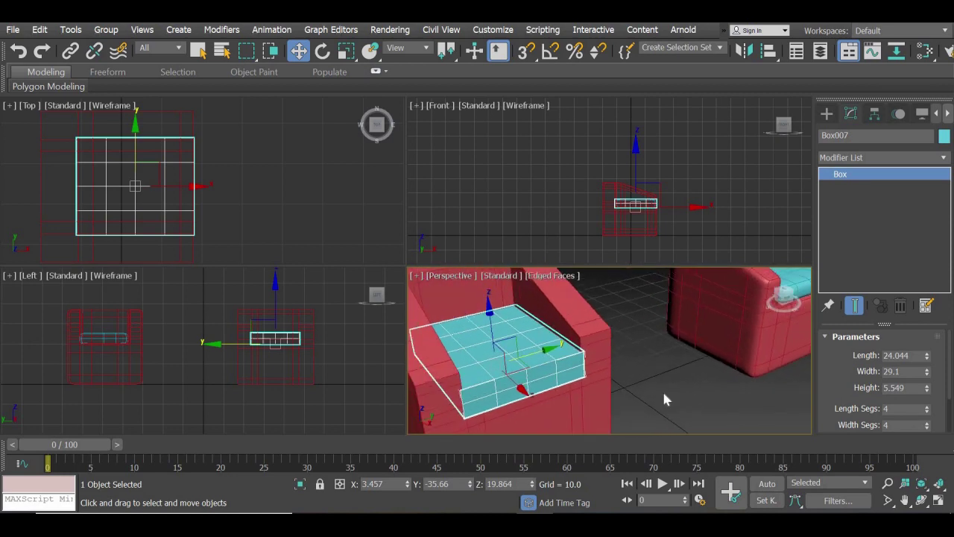
scroll(675, 389, "down", 2)
scroll(677, 389, "up", 1)
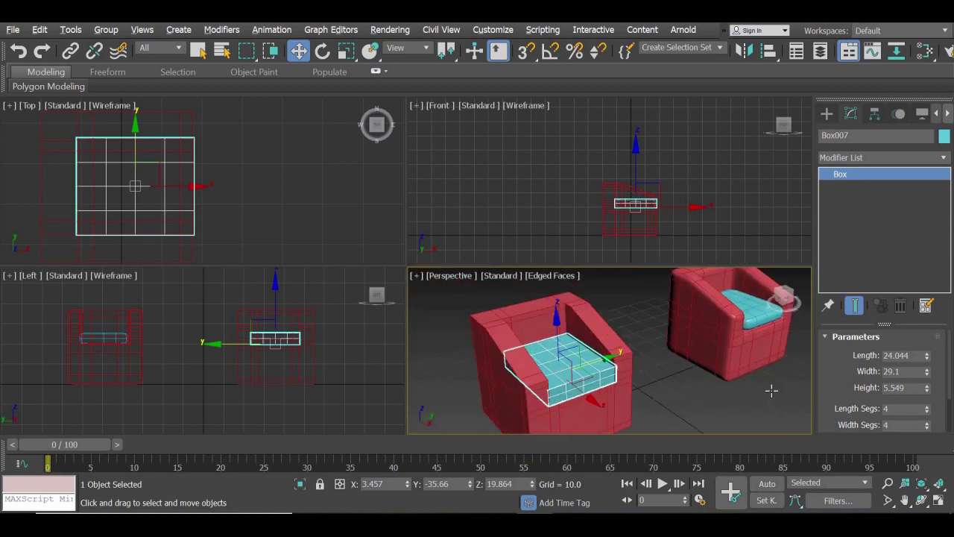
middle_click_drag(770, 389, 734, 388, "alt")
left_click(779, 347)
middle_click_drag(619, 369, 513, 361, "alt")
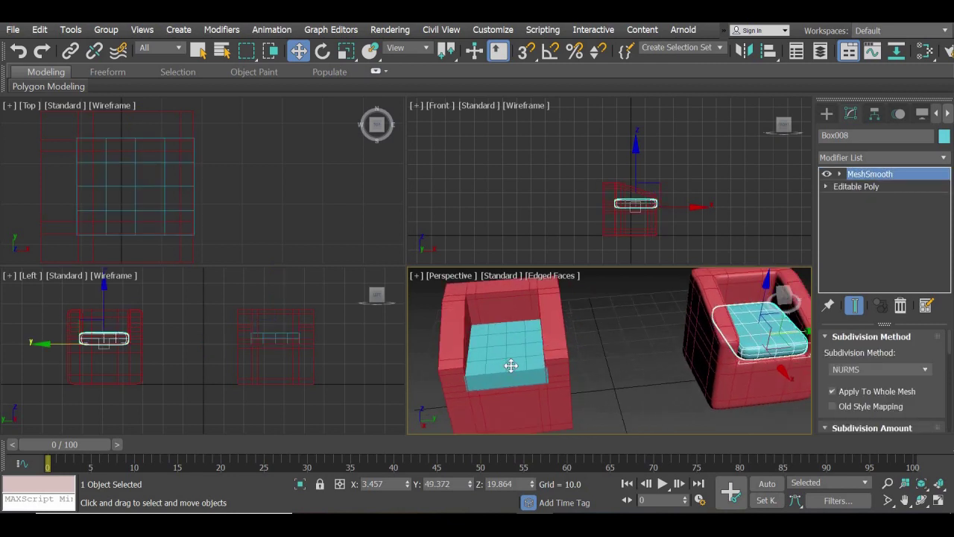
Select the original cushion on the box armchair and convert it to an Editable Poly
left_click(516, 357)
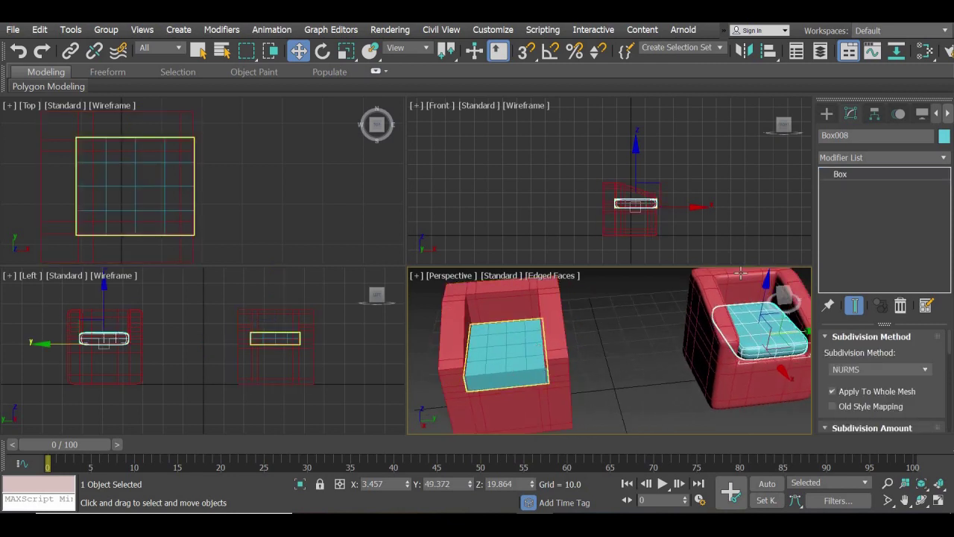
right_click(494, 349)
mouse_move(552, 506)
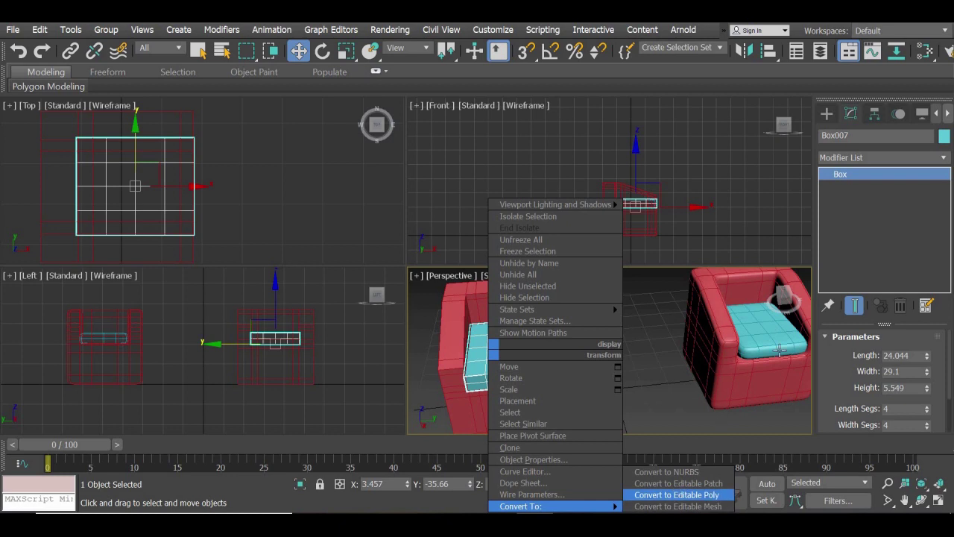
left_click(680, 495)
Try pulling a front corner vertex of the original cushion about 16 units downward
key("1")
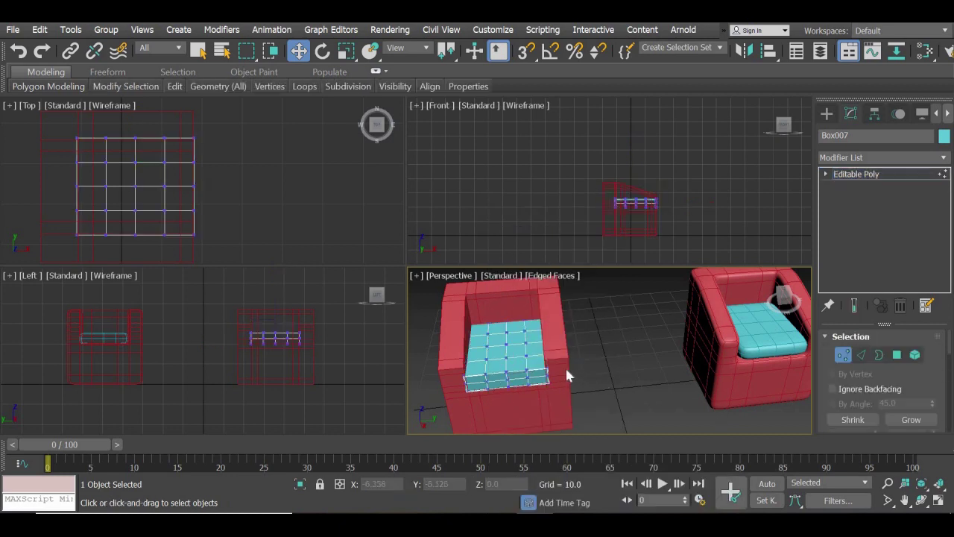
left_click_drag(552, 412, 545, 407)
left_click_drag(543, 345, 556, 385)
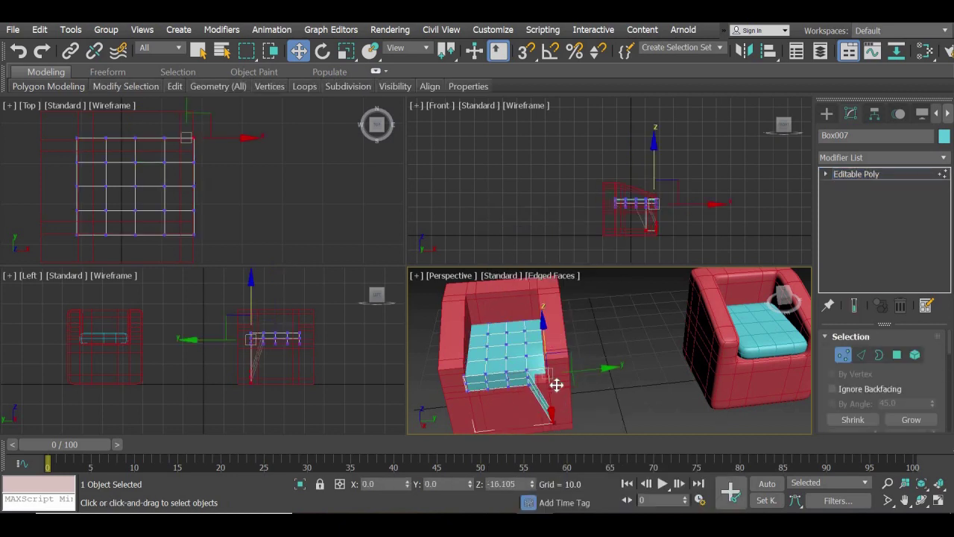
Leave vertex editing and delete the smoothed cushion from the rounded armchair
left_click(826, 113)
left_click(772, 343)
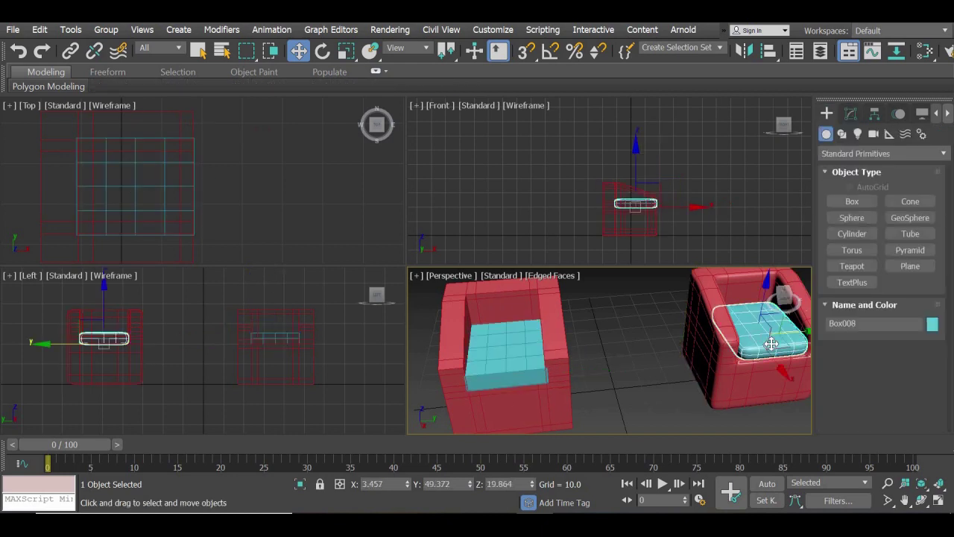
left_click(603, 357)
Clone the original Editable Poly cushion along Y as a Reference onto the smoothed armchair's seat
left_click(481, 350)
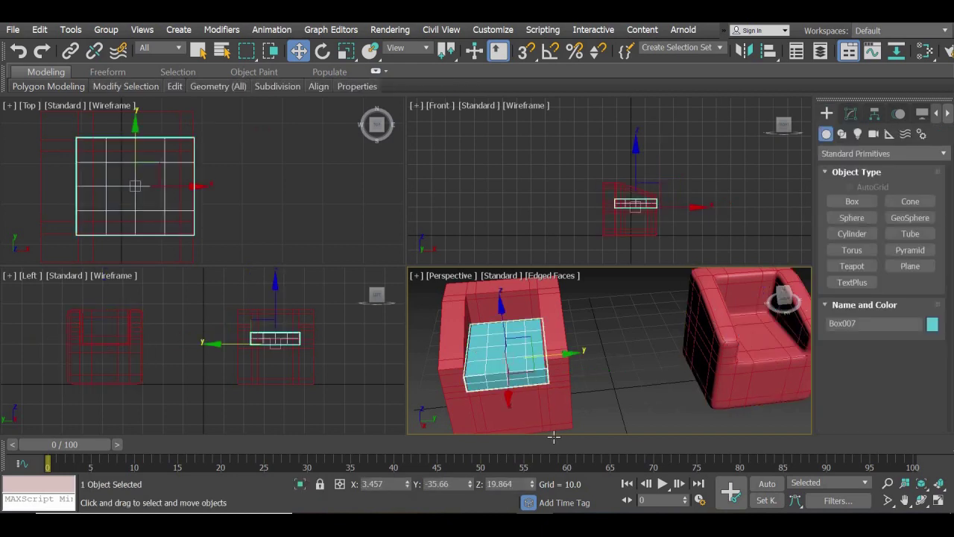
left_click(851, 114)
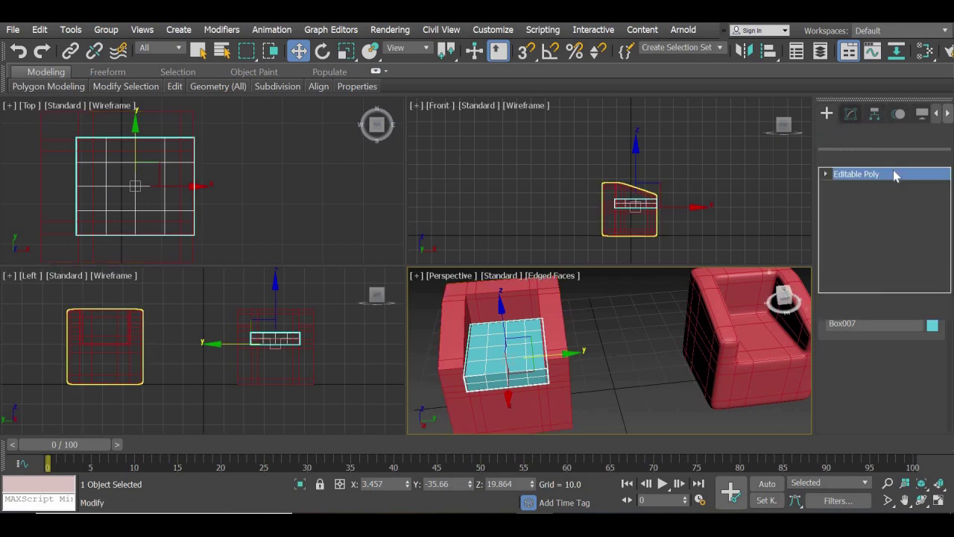
left_click_drag(560, 351, 810, 347, "shift")
left_click(480, 331)
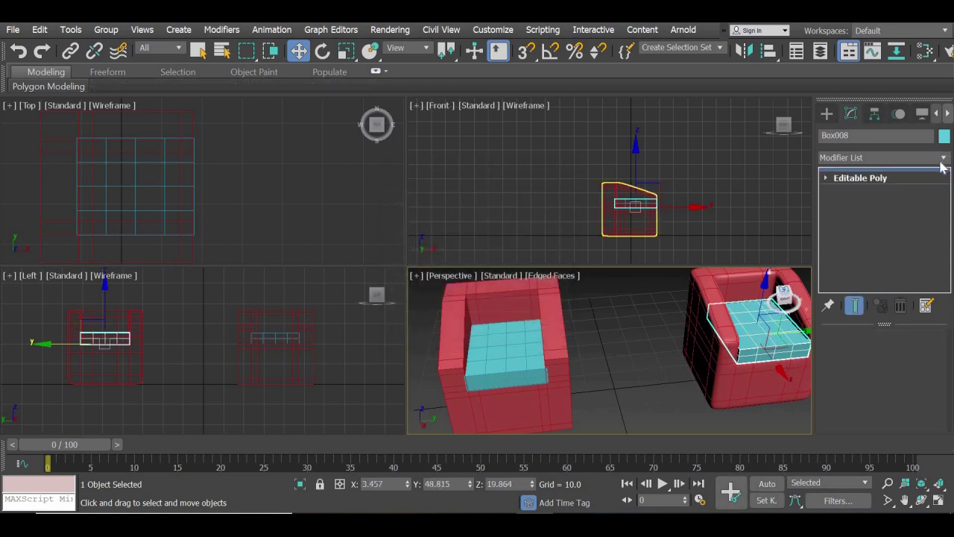
left_click(945, 165)
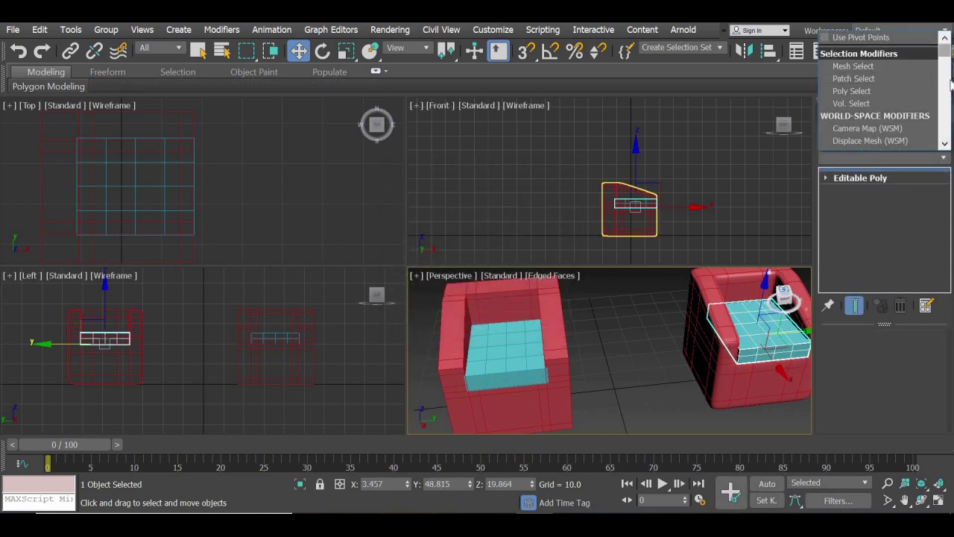
scroll(951, 111, "down", 8)
scroll(952, 111, "down", 12)
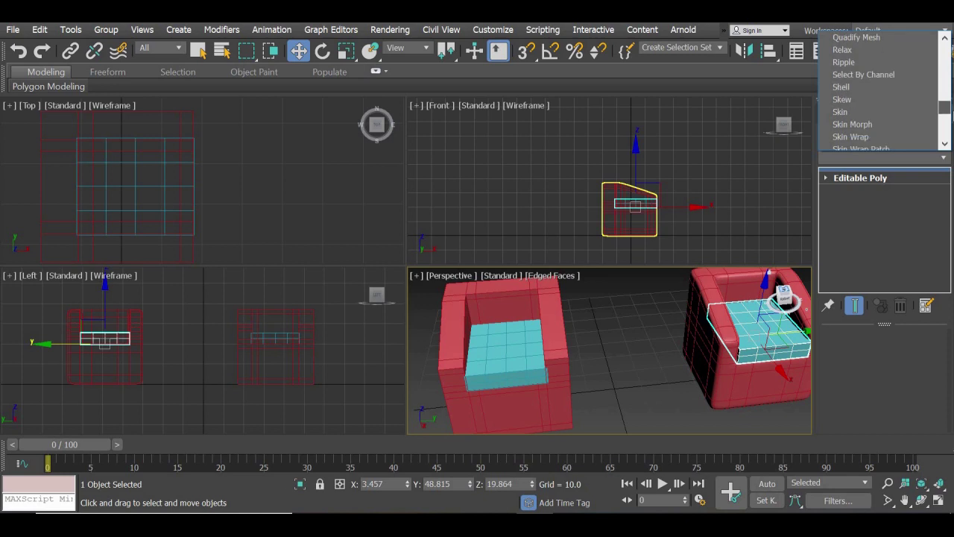
scroll(952, 111, "up", 2)
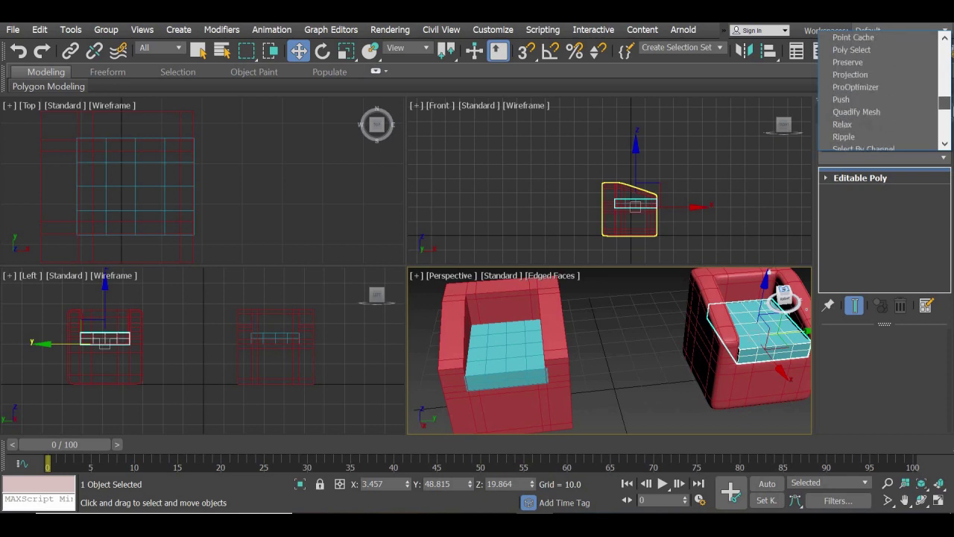
left_click(630, 250)
left_click(630, 250)
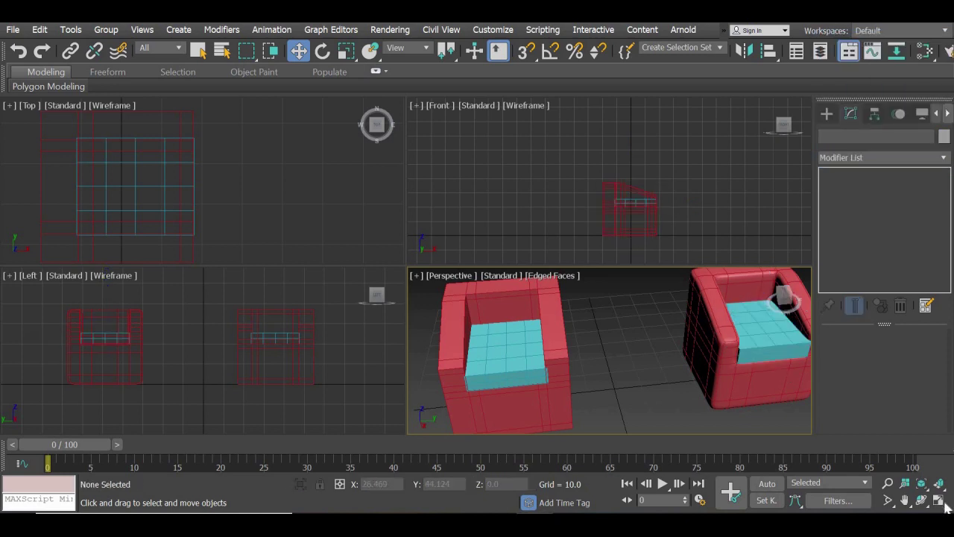
Maximize the Perspective view and add a MeshSmooth modifier to the new cushion copy on the smoothed armchair
left_click(938, 500)
left_click(713, 254)
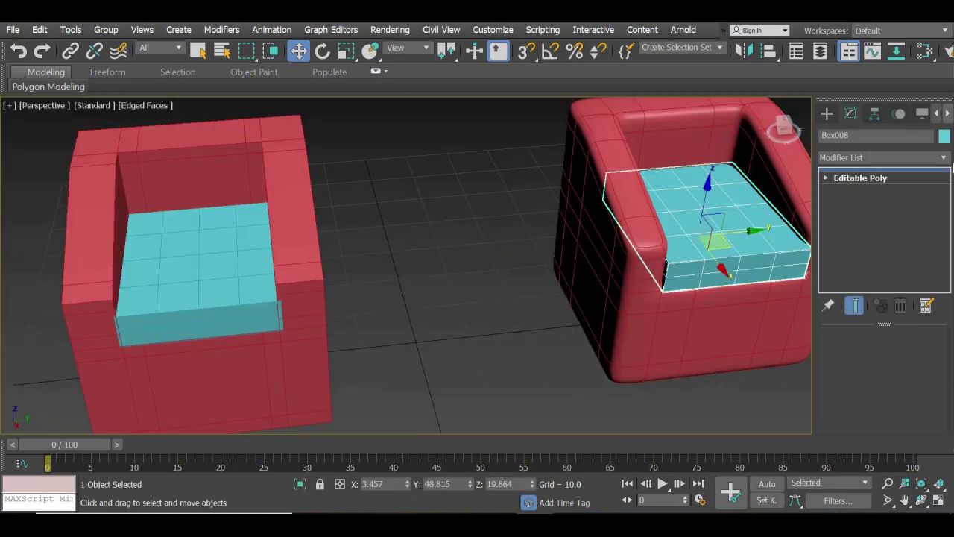
left_click(944, 157)
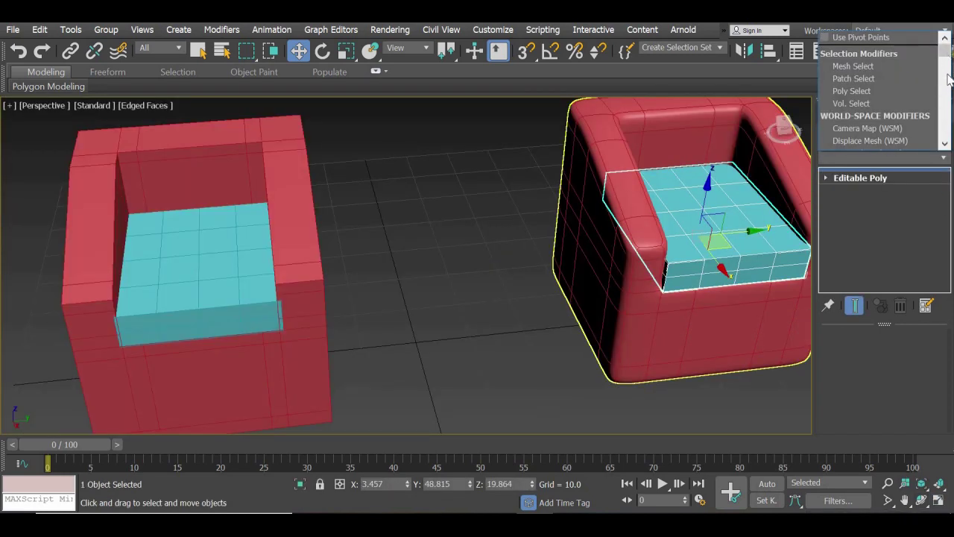
left_click_drag(947, 54, 947, 99)
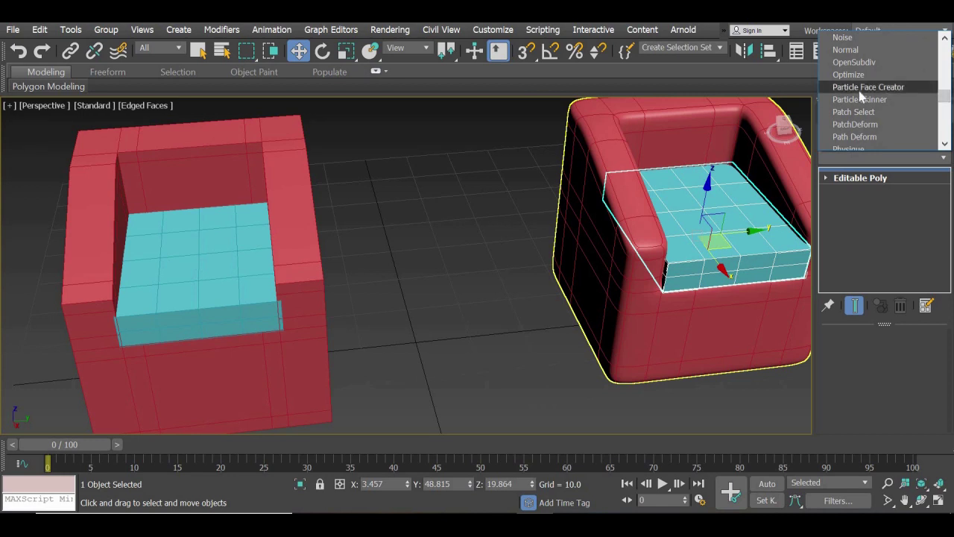
scroll(861, 93, "up", 3)
left_click(865, 62)
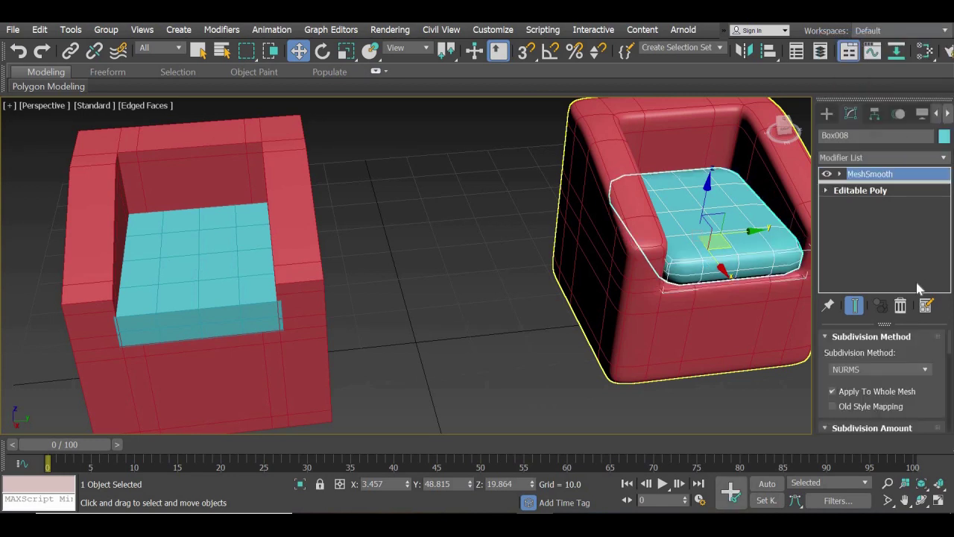
scroll(931, 351, "down", 3)
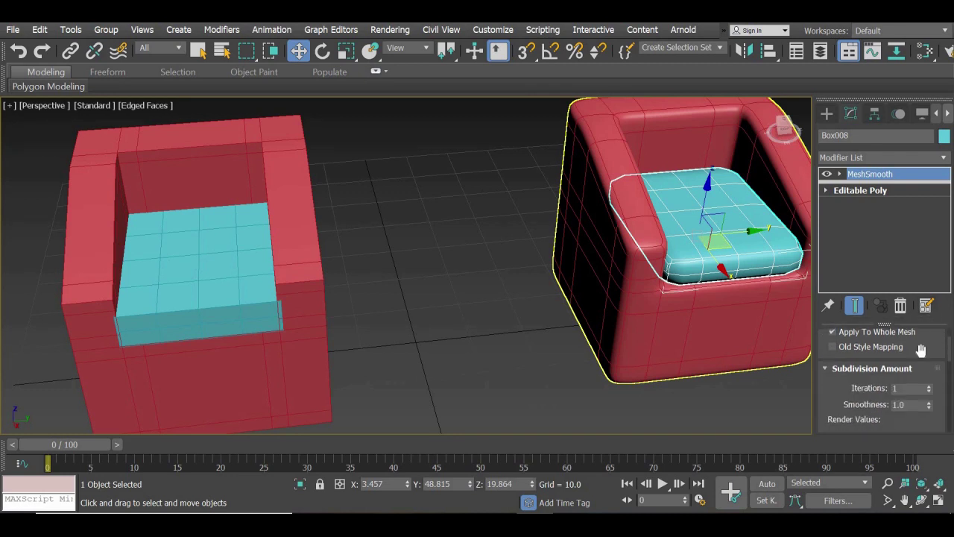
Select the original cushion and switch it to vertex editing
left_click(191, 299)
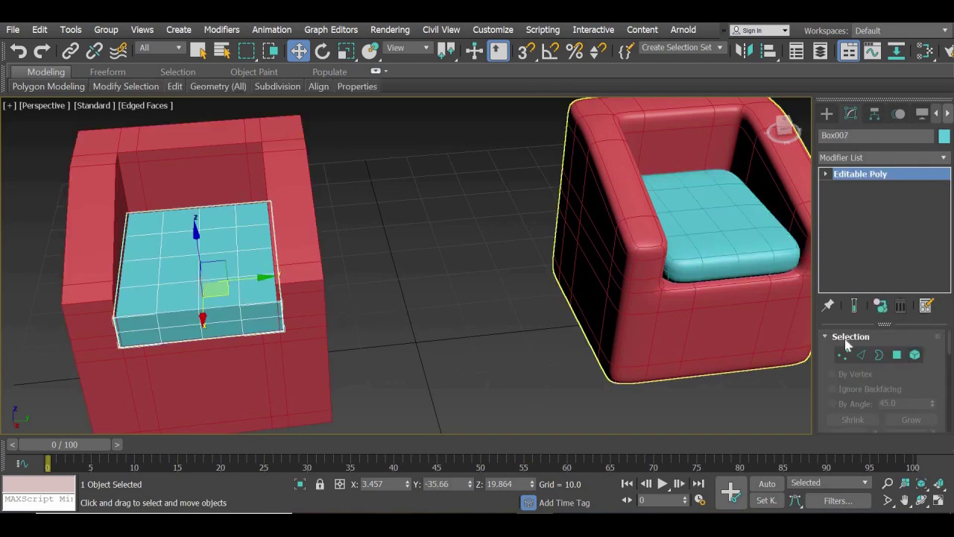
left_click(842, 355)
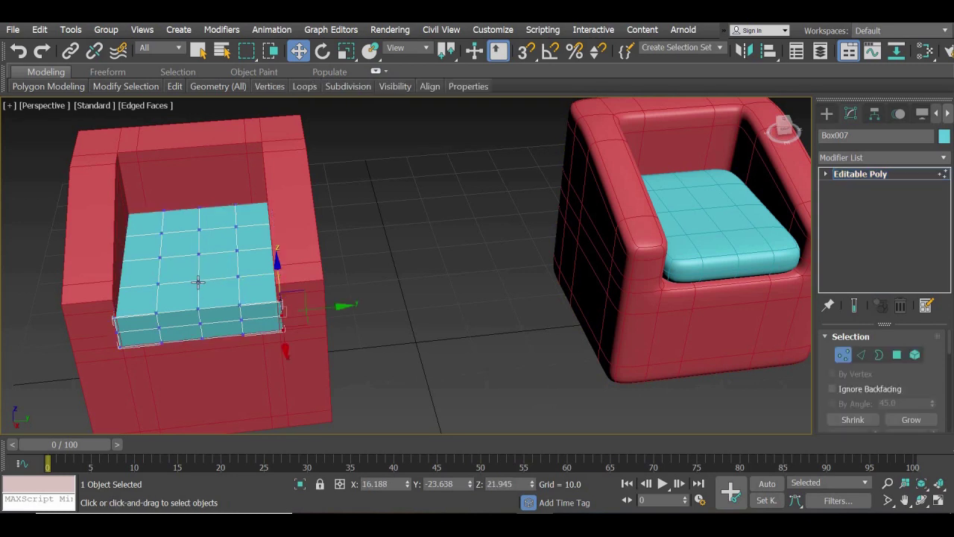
Try raising a vertex on top of the original cushion
left_click(198, 254)
left_click_drag(196, 234, 202, 198)
right_click(202, 198)
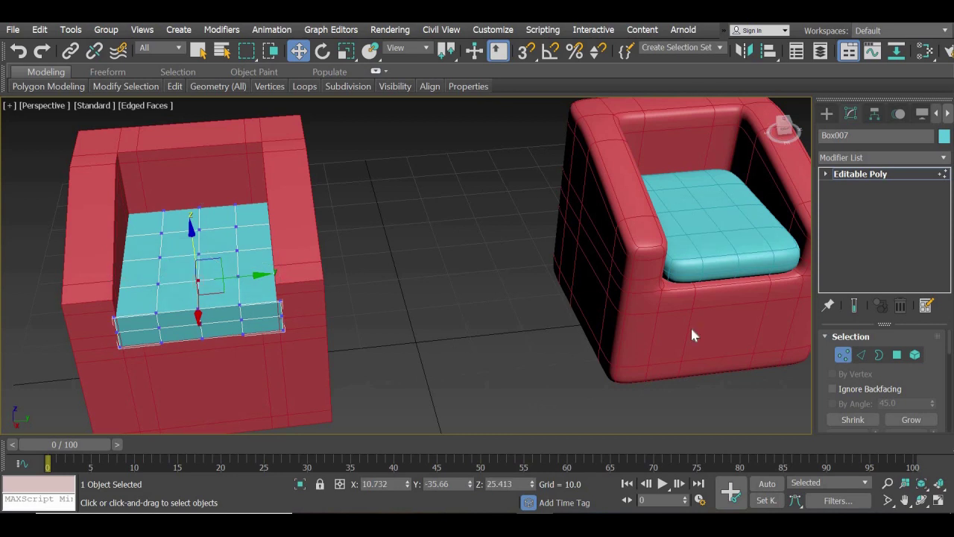
Select all four corner vertex stacks of the original cushion and flatten them along Z with the Scale tool
left_click(939, 500)
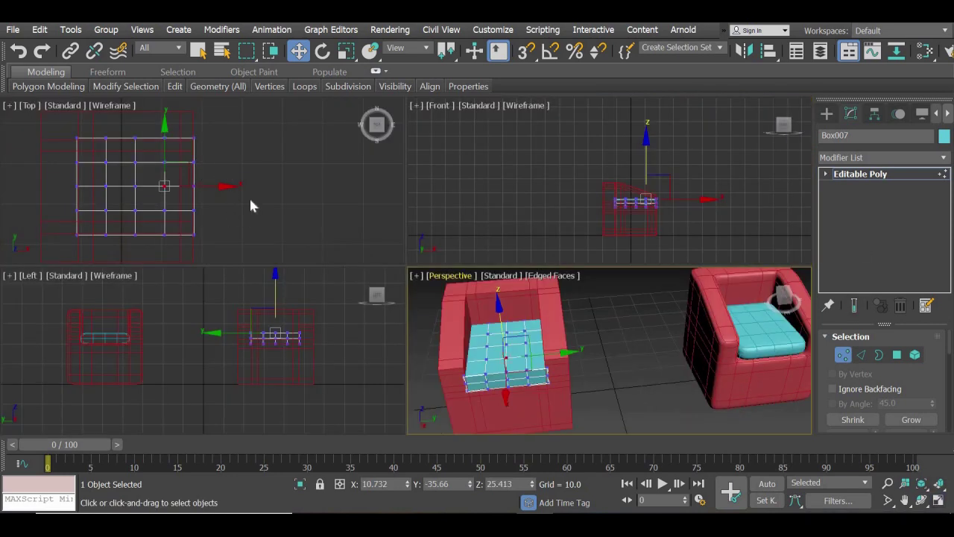
middle_click_drag(302, 185, 349, 174)
middle_click_drag(317, 353, 305, 367)
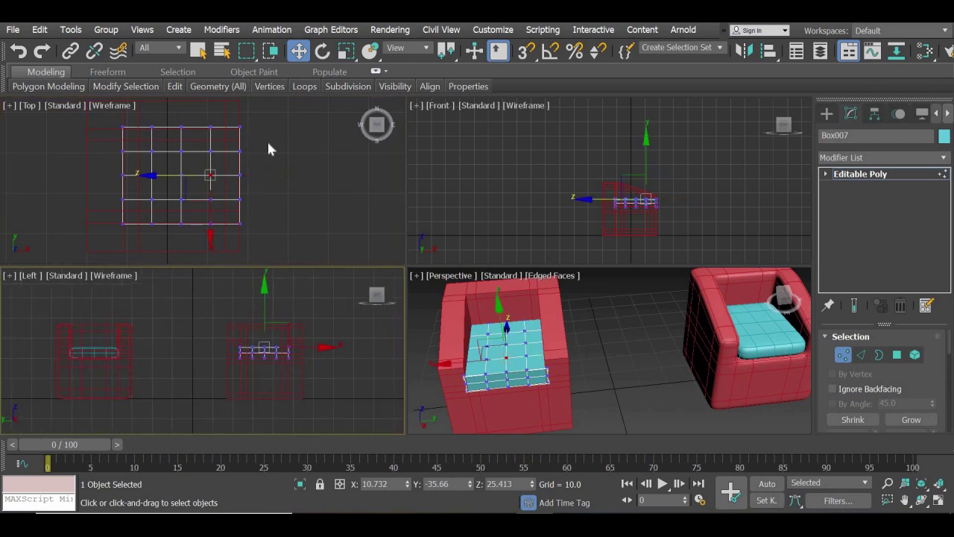
left_click(237, 129)
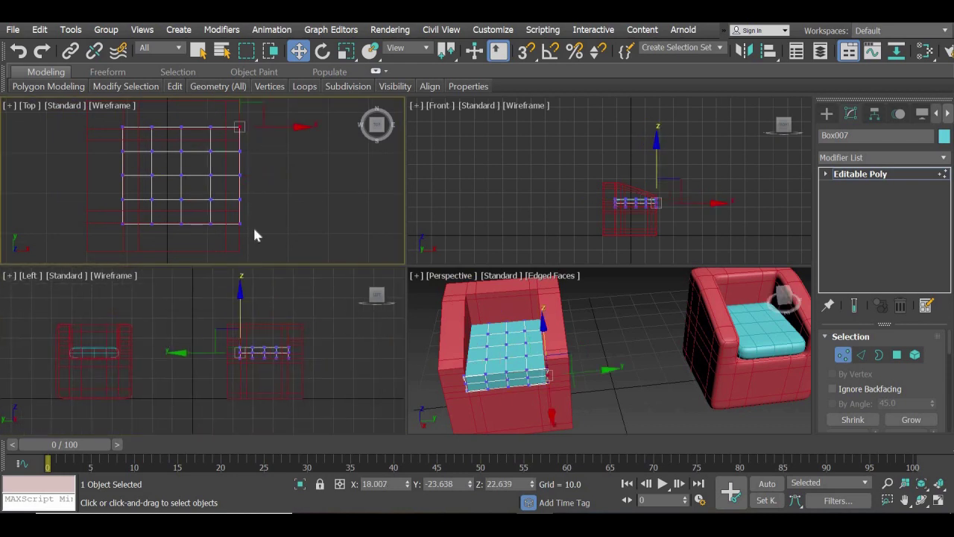
left_click_drag(226, 211, 253, 249, "ctrl")
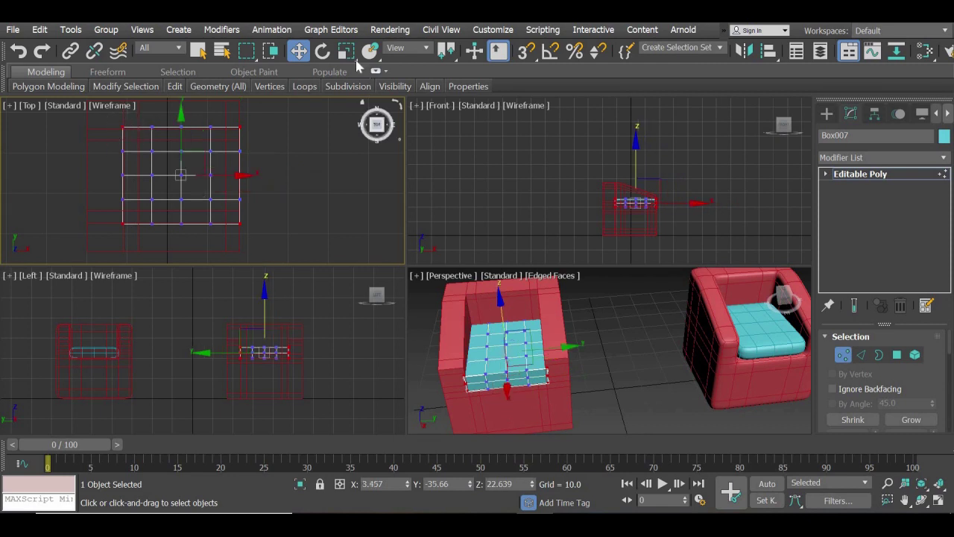
key("r")
right_click(527, 317)
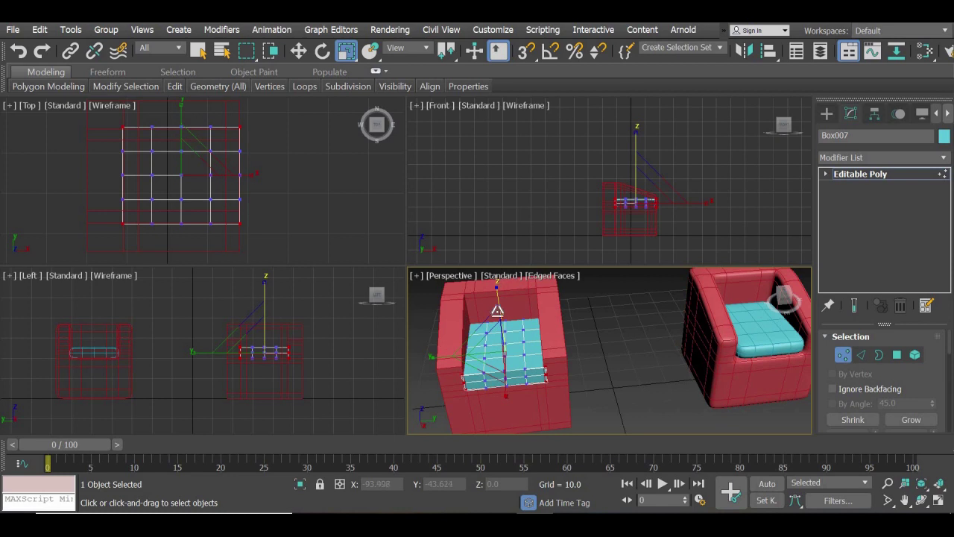
left_click_drag(497, 311, 490, 406)
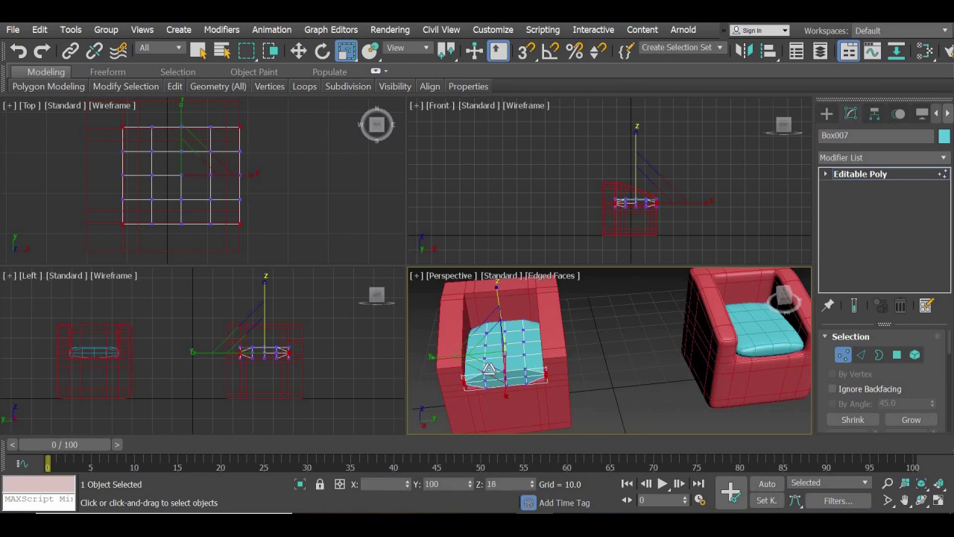
Lower the flattened corner vertices to the cushion's bottom edge, at a Z of about 20.46
left_click(294, 54)
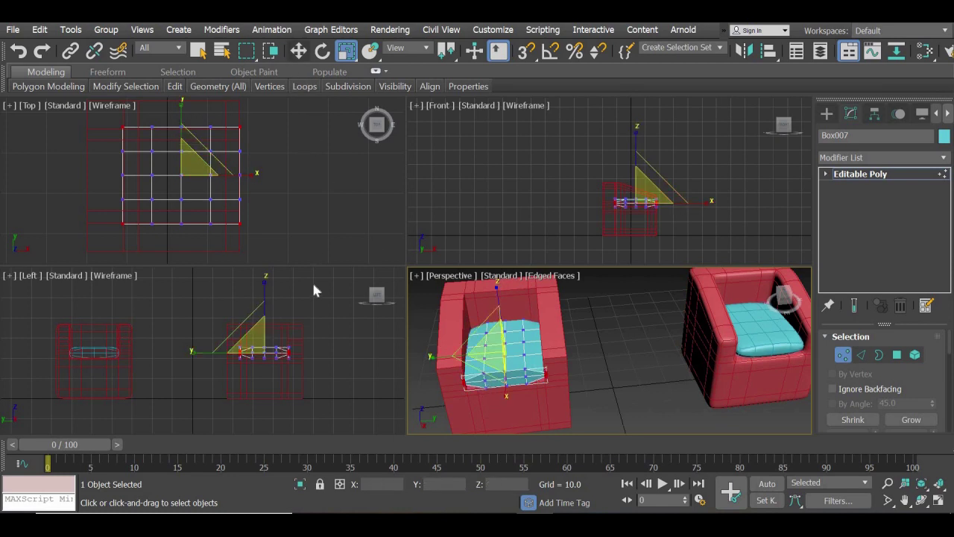
middle_click(272, 354)
scroll(273, 352, "up", 5)
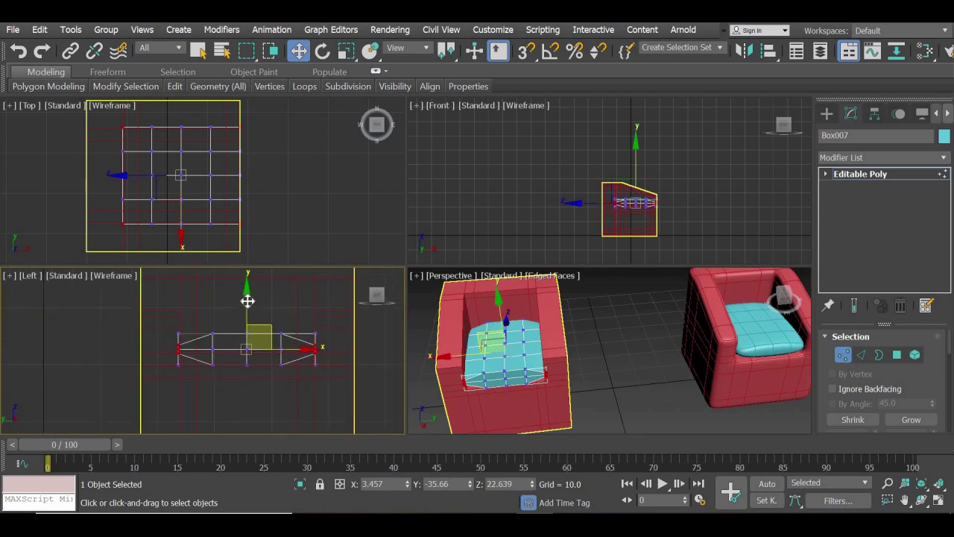
left_click_drag(247, 306, 248, 311)
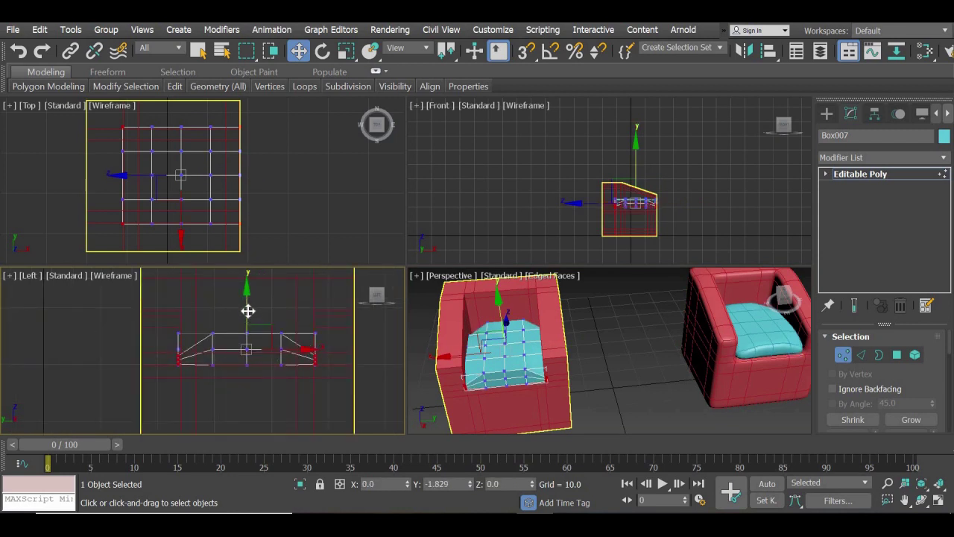
scroll(656, 387, "up", 6)
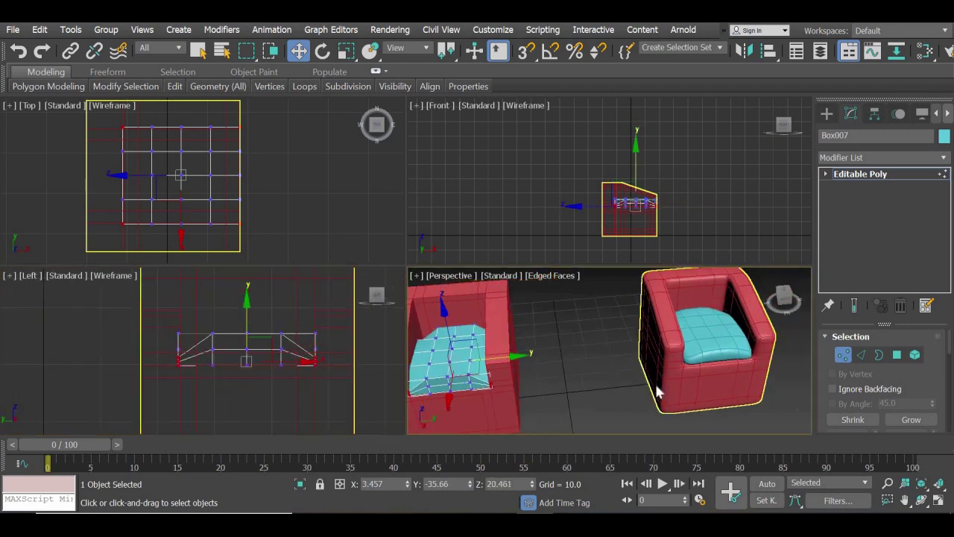
middle_click_drag(656, 388, 550, 439, "alt")
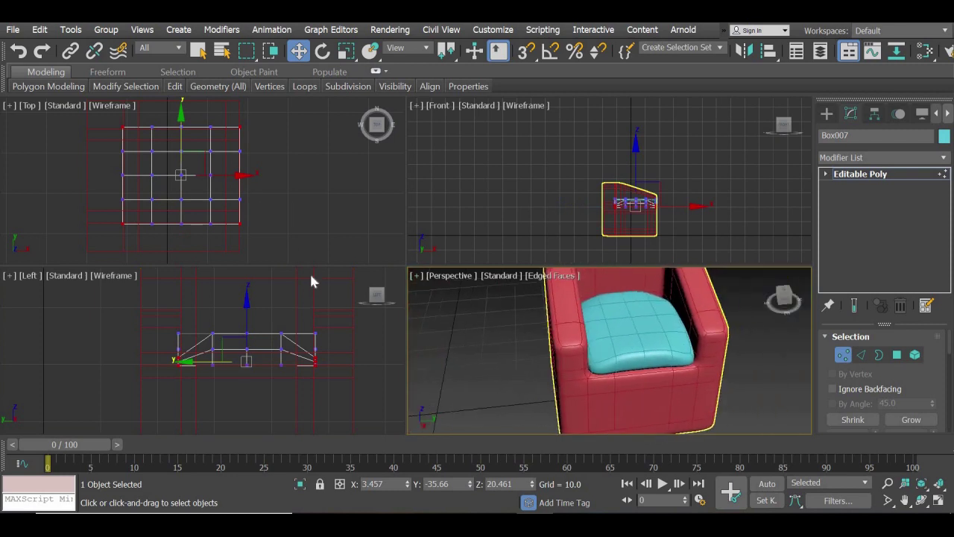
Raise the center row of top vertices in the cushion's left profile to a Z of about 26.27
left_click(288, 313)
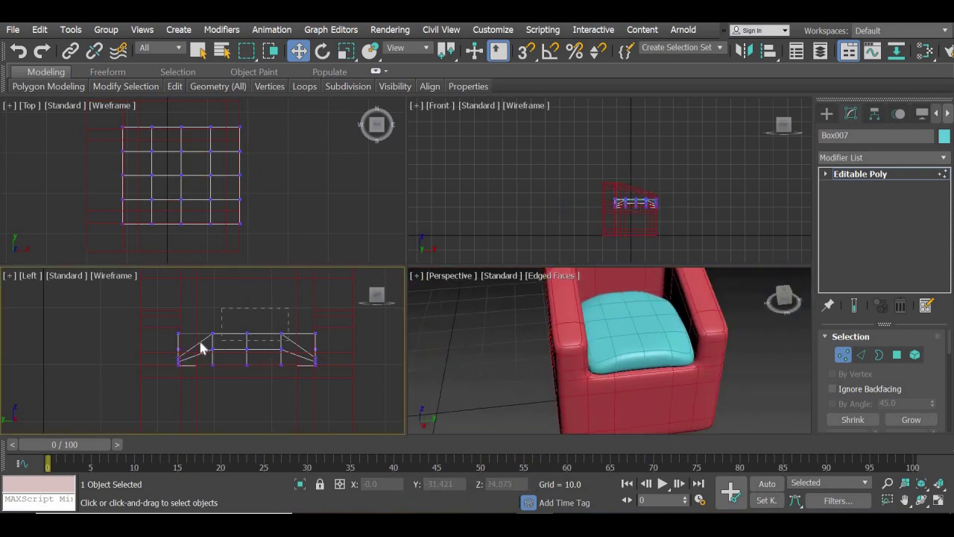
left_click_drag(200, 346, 203, 343)
mouse_move(244, 292)
left_mouse_down()
mouse_move(246, 328)
mouse_move(251, 303)
left_mouse_up()
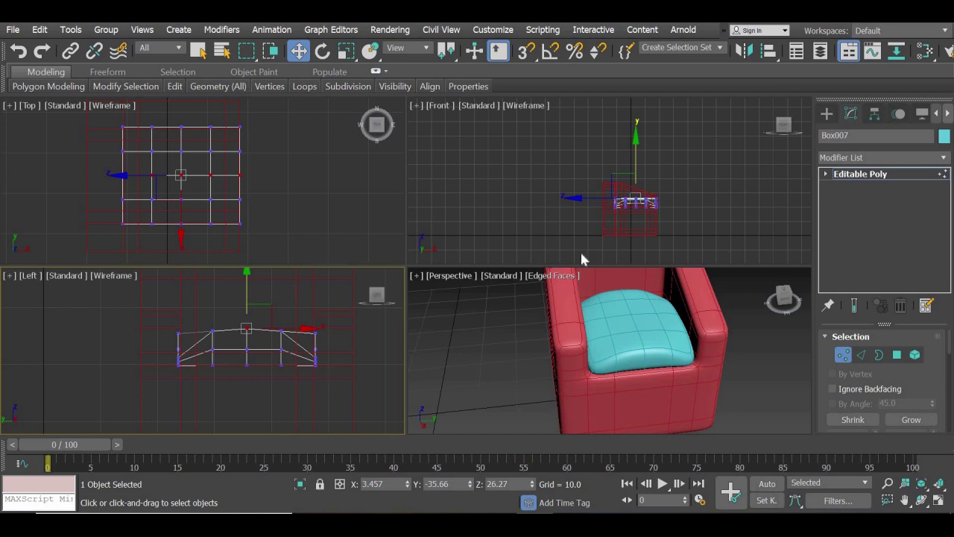
Raise the inner top vertices in the cushion's front profile, lifting the middle row highest to crown the seat
scroll(635, 179, "up", 10)
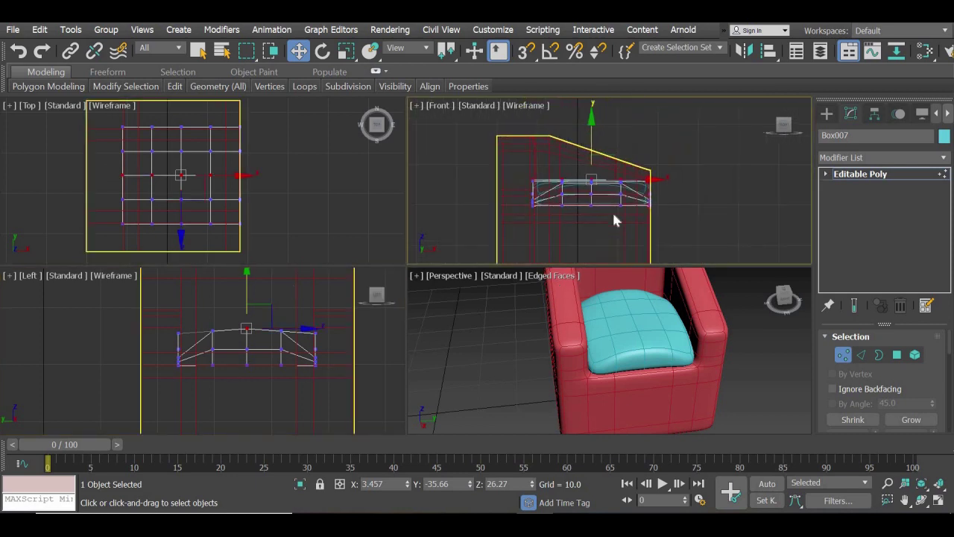
scroll(613, 216, "down", 2)
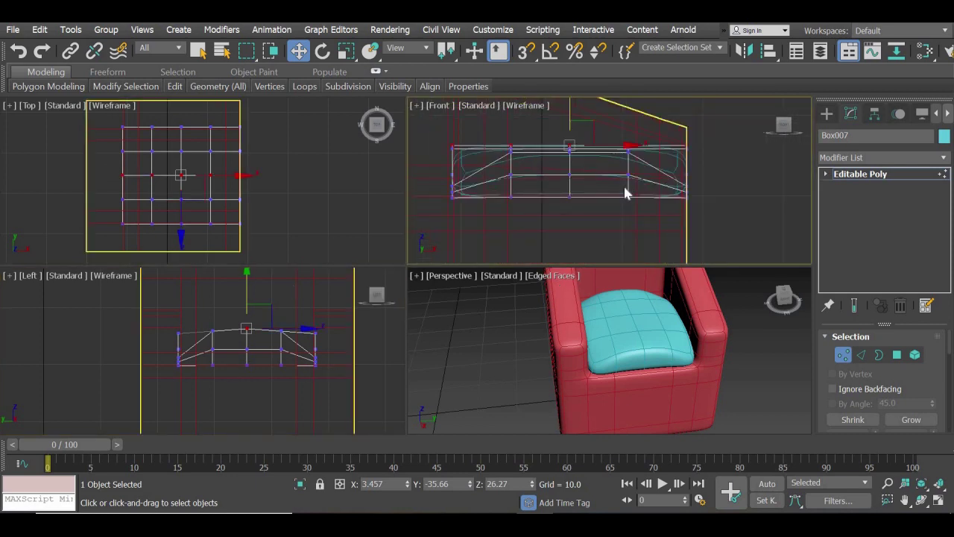
left_click(574, 188)
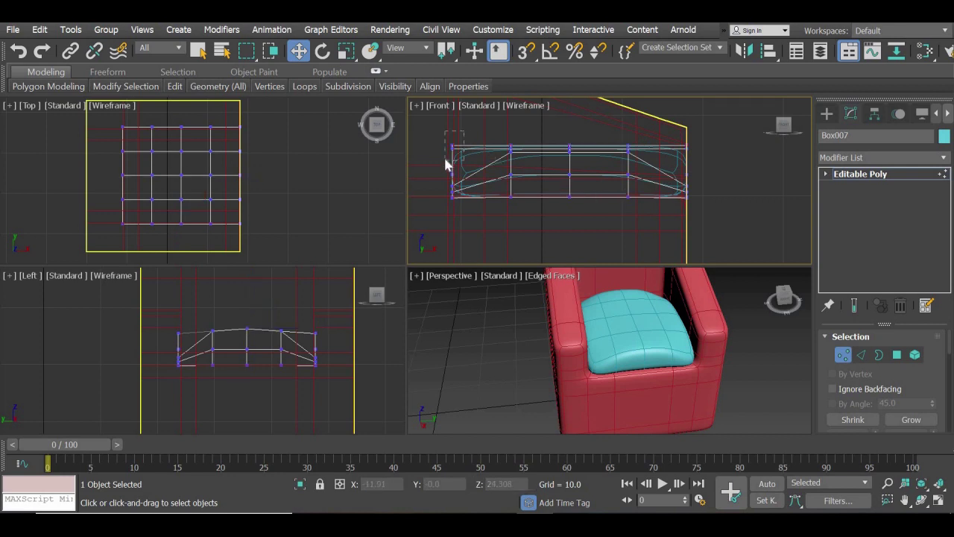
left_click_drag(445, 164, 445, 164)
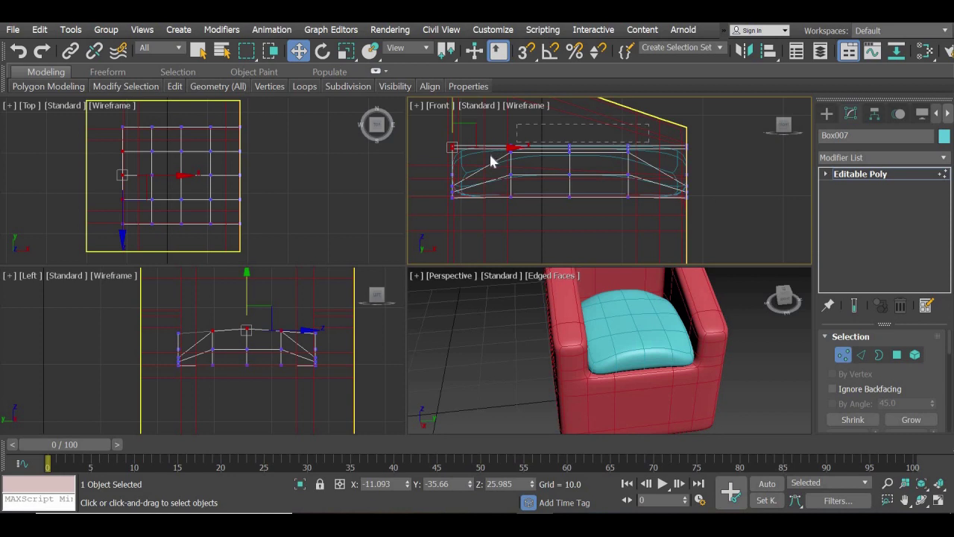
left_click_drag(558, 147, 569, 114)
left_click_drag(554, 133, 583, 159)
left_click_drag(569, 109, 571, 102)
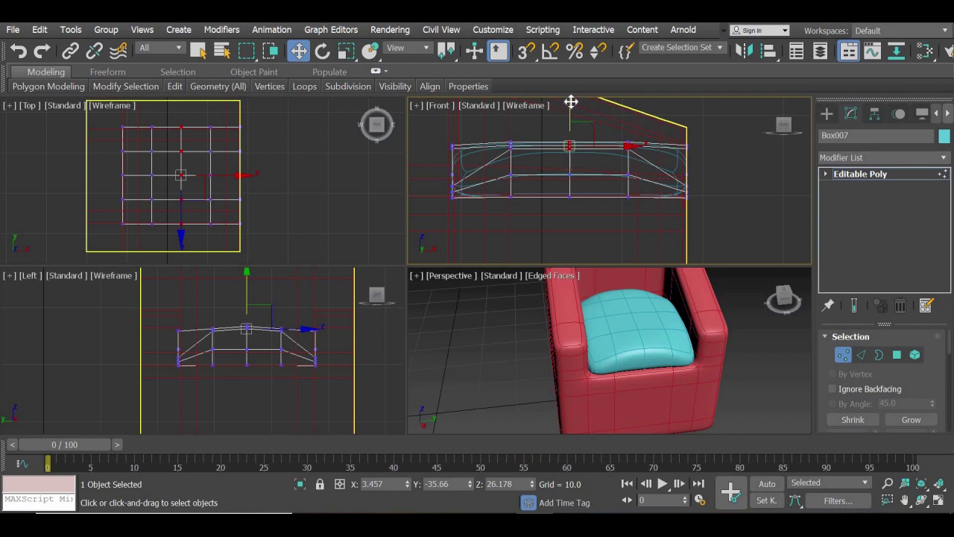
Select the nine inner vertices on the original cushion's top, excluding the ones on its underside
left_click(754, 371)
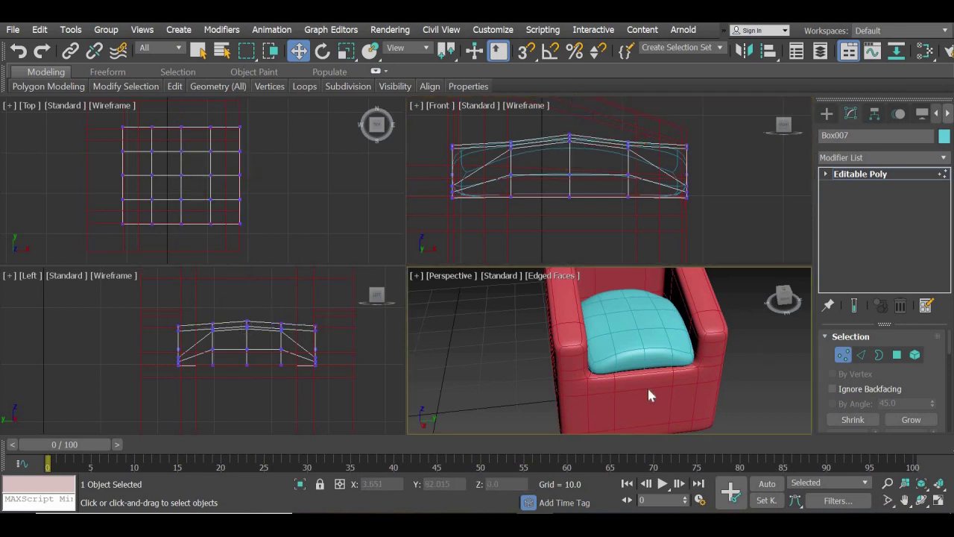
middle_click_drag(576, 423, 630, 398, "alt")
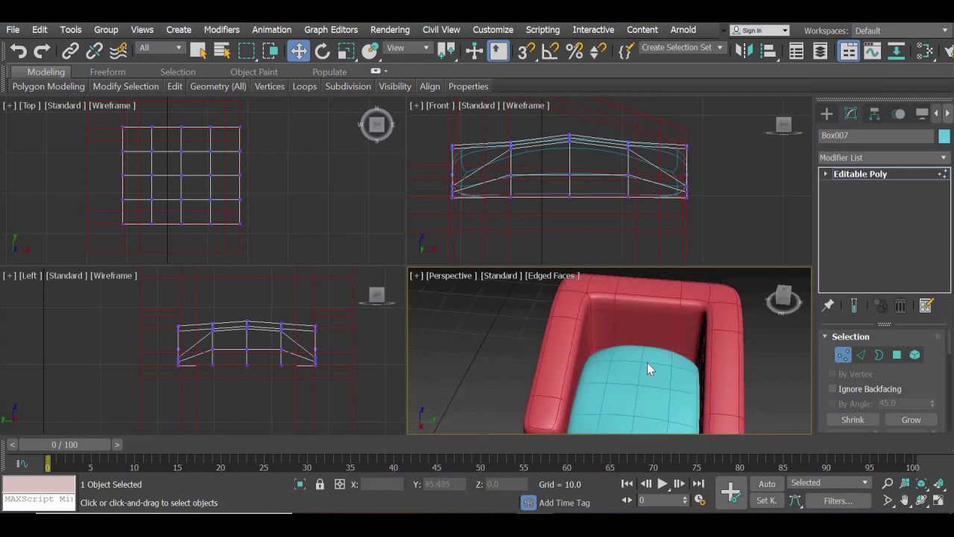
middle_click_drag(647, 362, 650, 335)
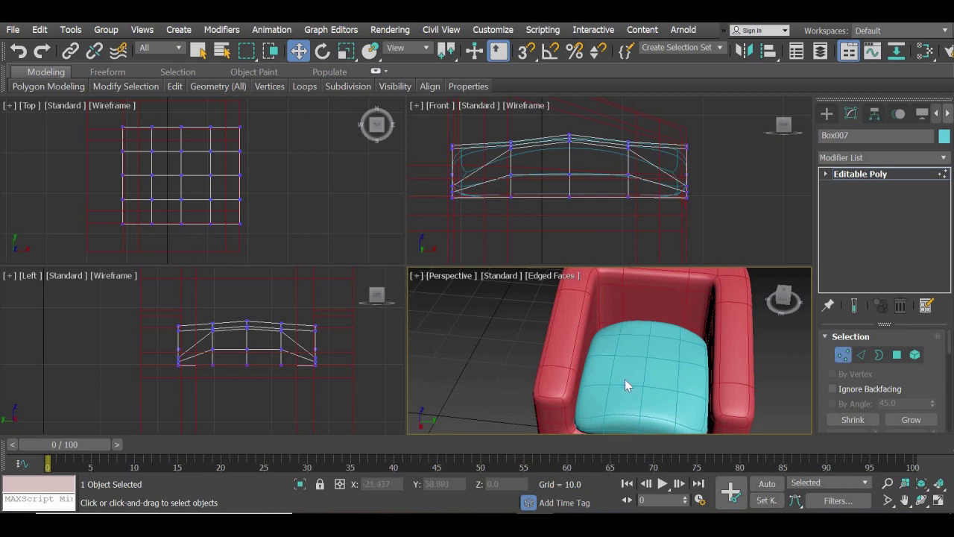
middle_click_drag(654, 348, 585, 398, "alt")
scroll(601, 340, "up", 1)
middle_click_drag(539, 373, 481, 396)
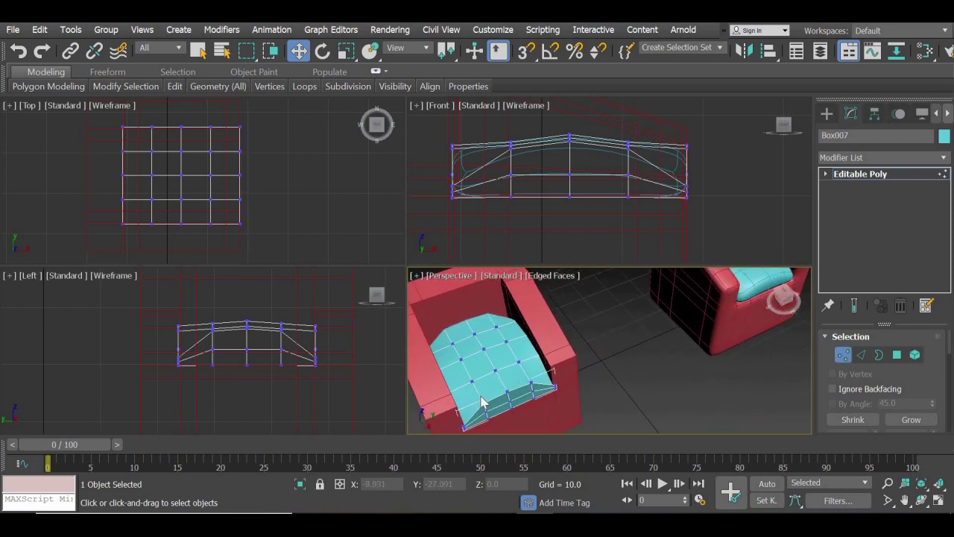
left_click(474, 382)
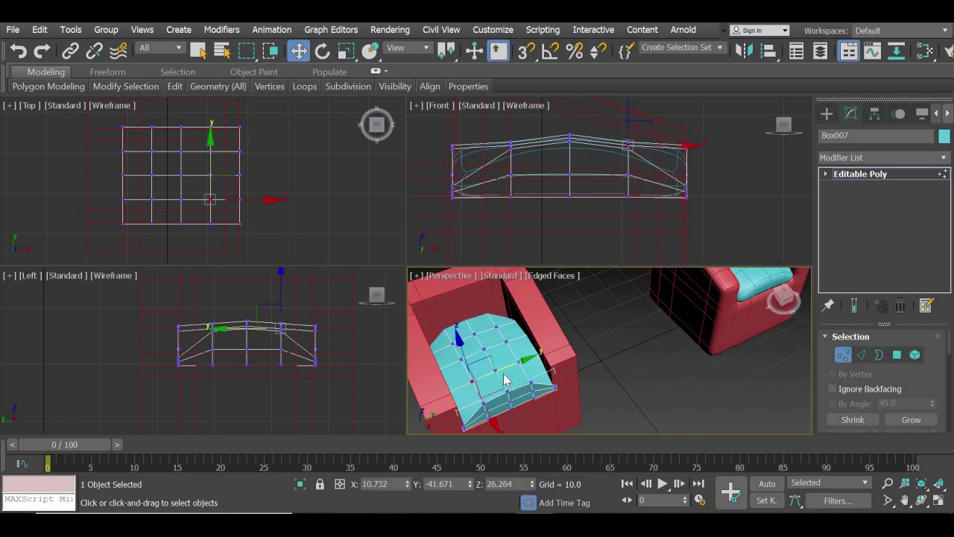
left_click(478, 336)
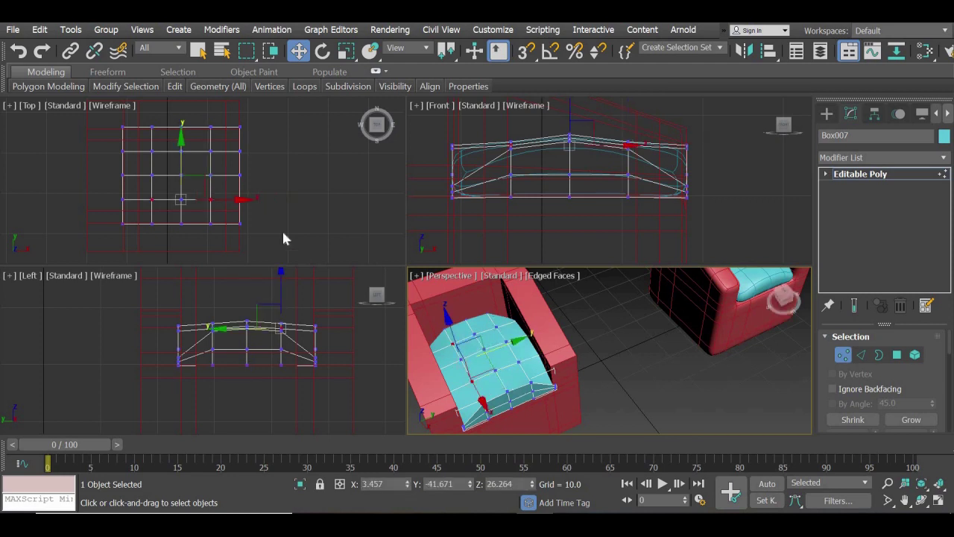
left_click_drag(145, 211, 221, 140)
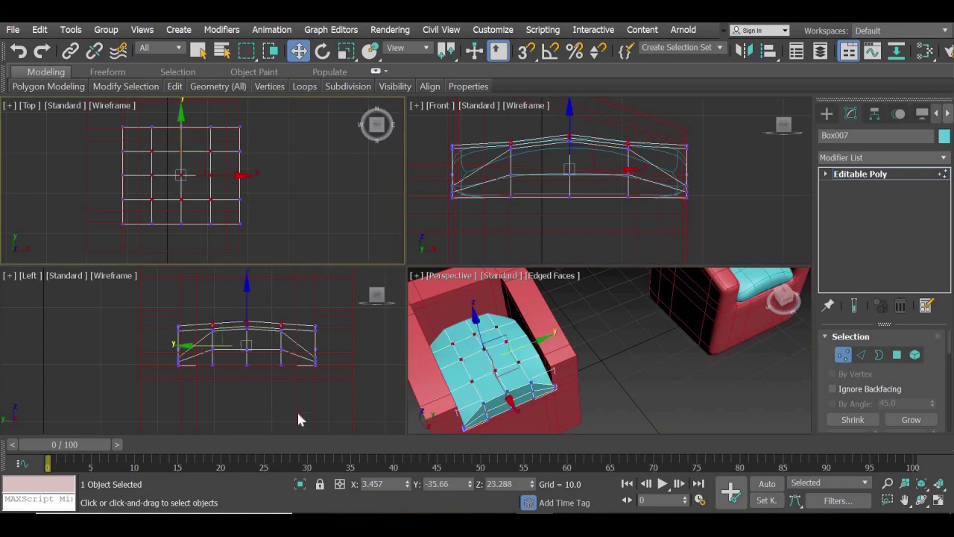
left_click_drag(343, 398, 133, 341)
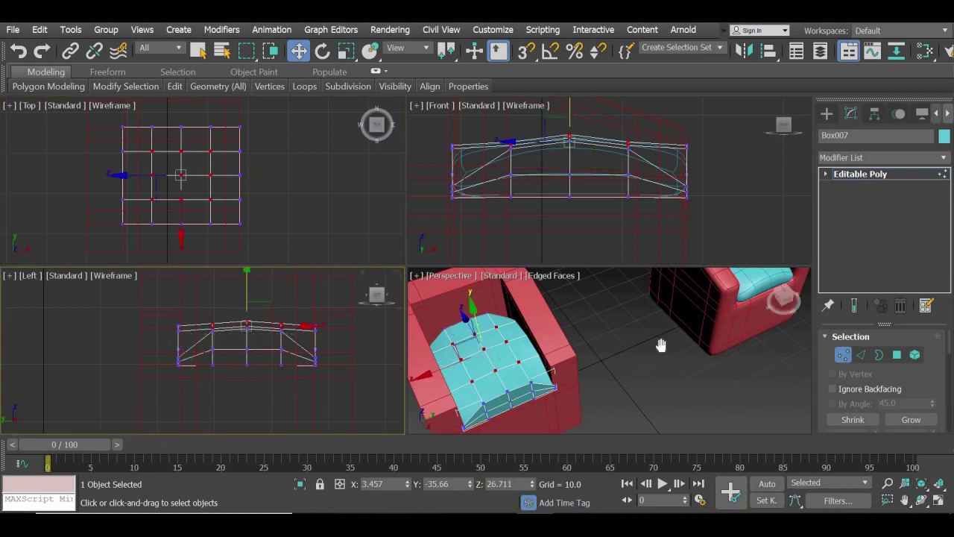
Chamfer the nine selected top vertices by 1.0 with the Perspective view maximized
middle_click_drag(662, 346, 604, 350)
scroll(620, 371, "down", 3)
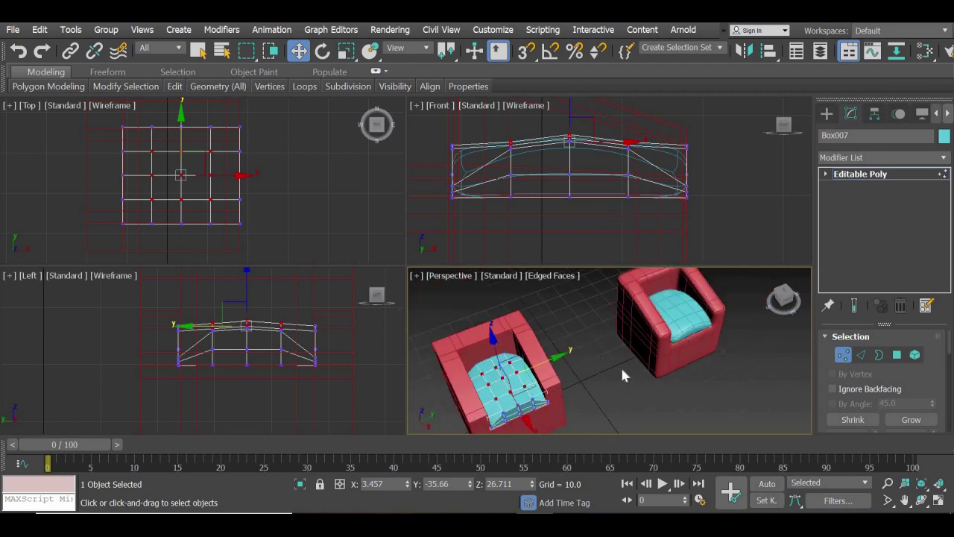
middle_click_drag(576, 385, 697, 412, "alt")
left_click(940, 503)
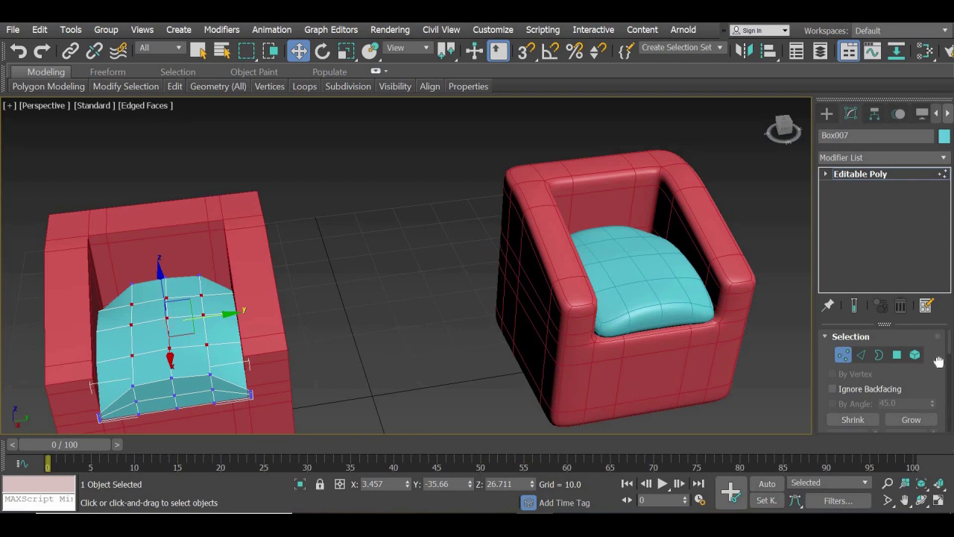
left_click_drag(939, 362, 947, 140)
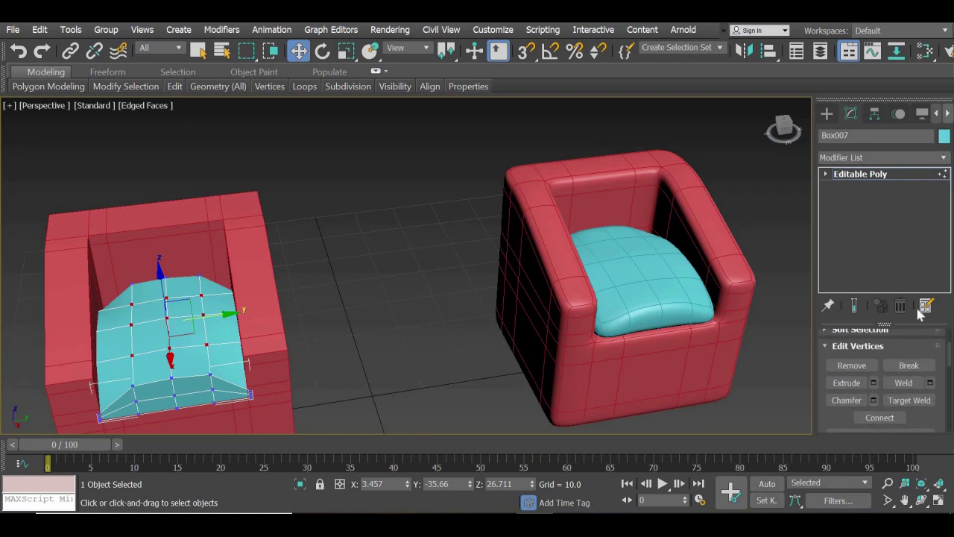
left_click(873, 400)
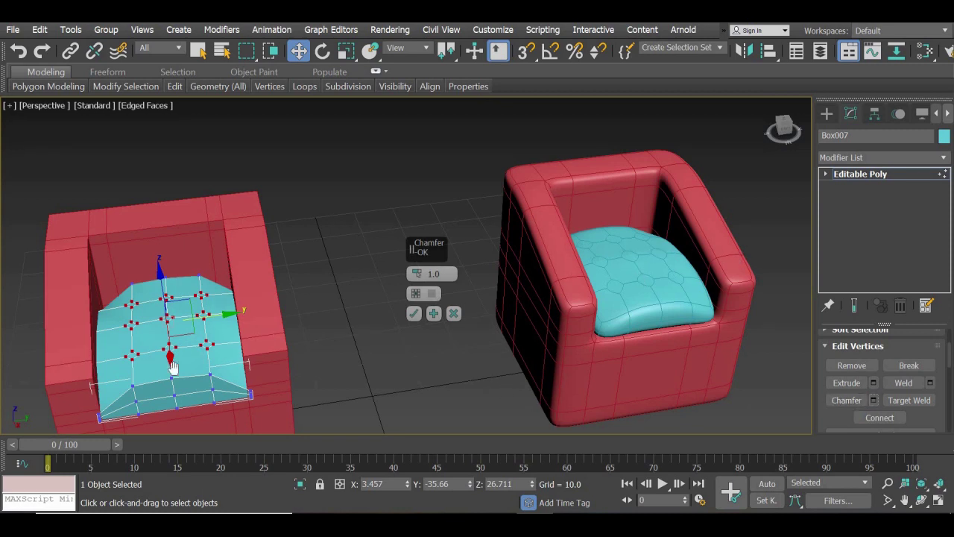
scroll(209, 372, "up", 3)
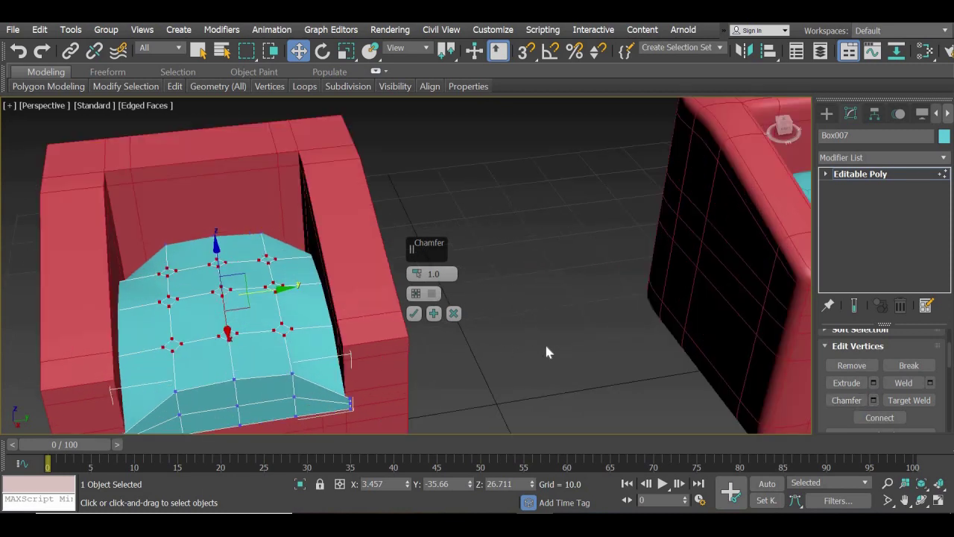
scroll(545, 352, "down", 5)
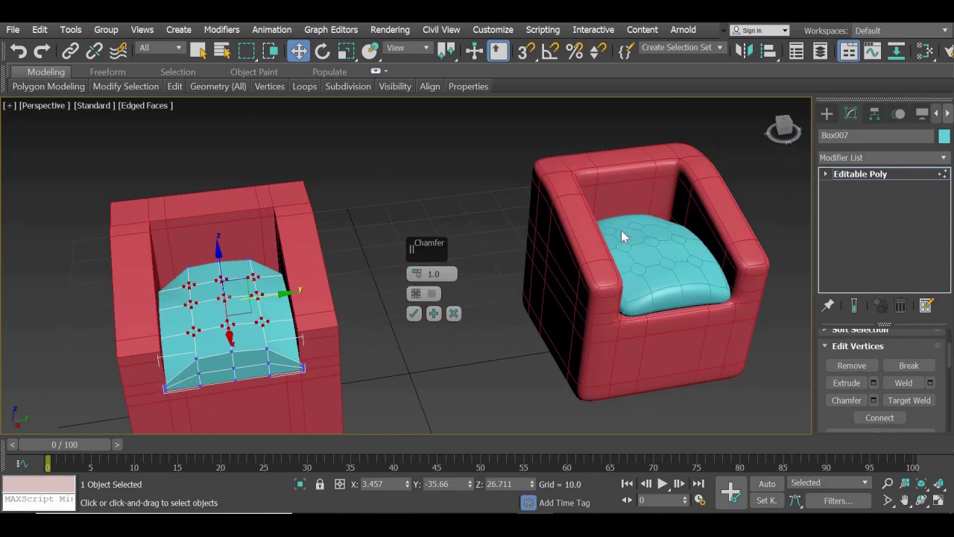
left_click(414, 315)
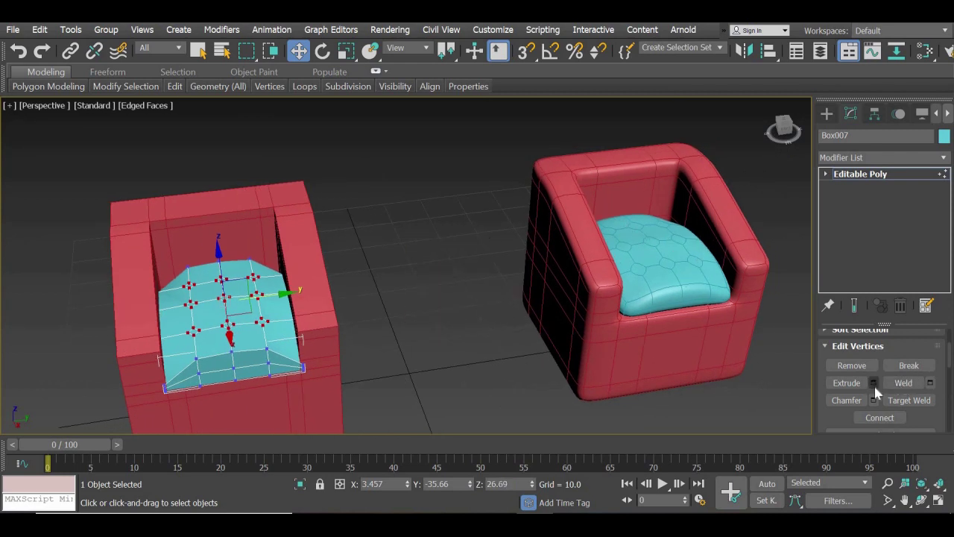
left_click(873, 382)
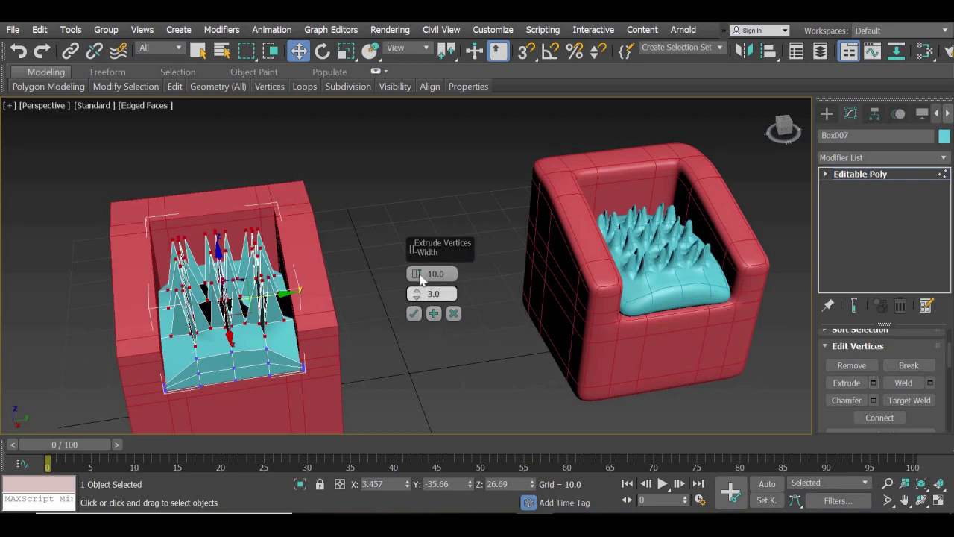
left_click_drag(417, 276, 421, 339)
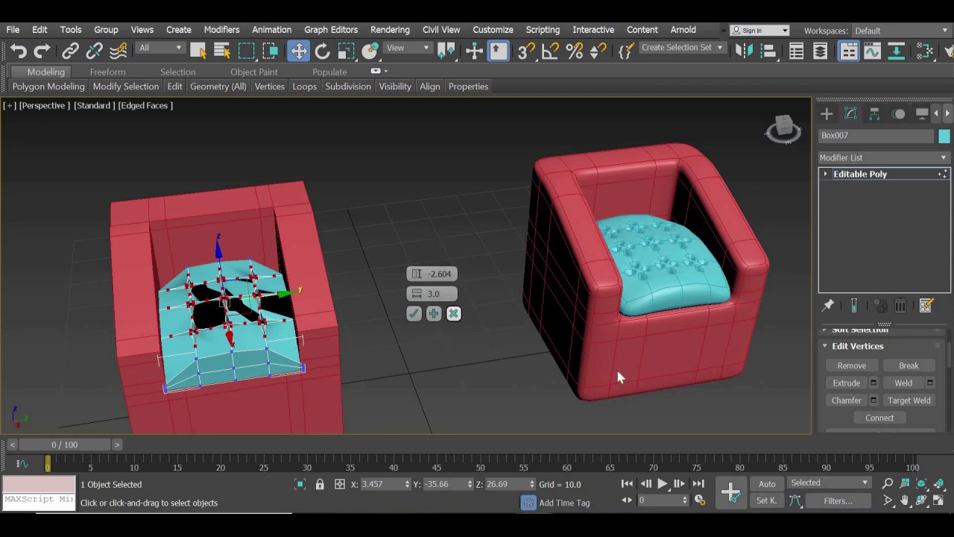
left_click(454, 313)
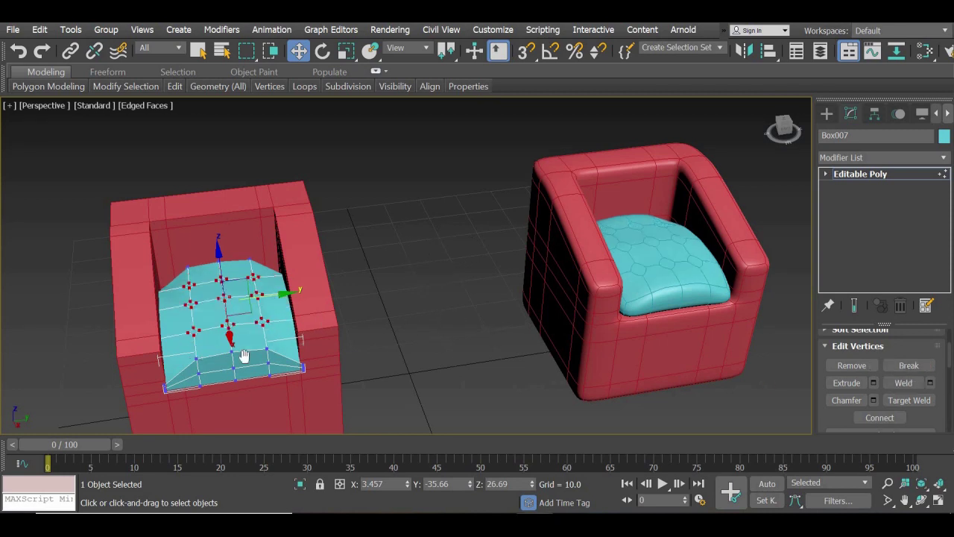
Select the nine small diamond-shaped polygons left by the chamfer on top of the original cushion
scroll(244, 357, "up", 3)
scroll(367, 351, "up", 2)
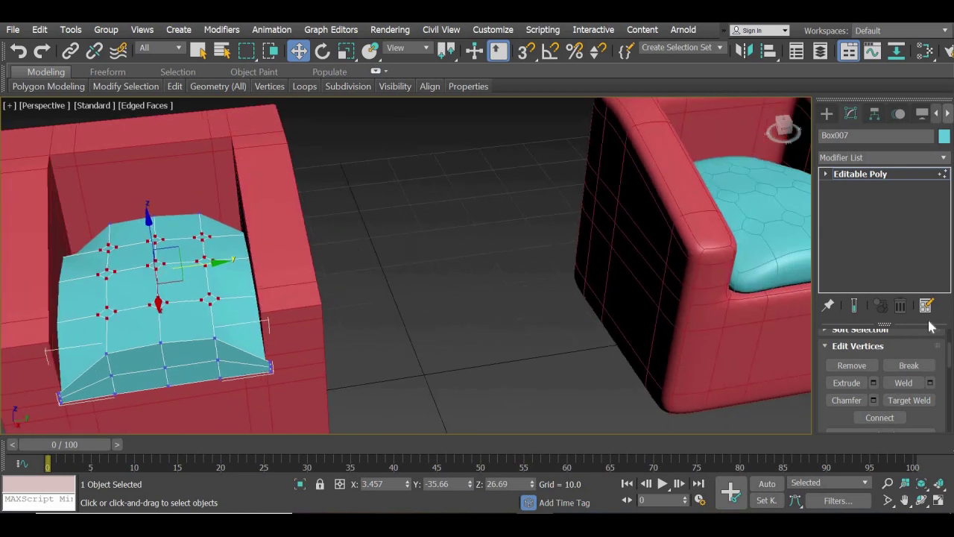
left_click(825, 174)
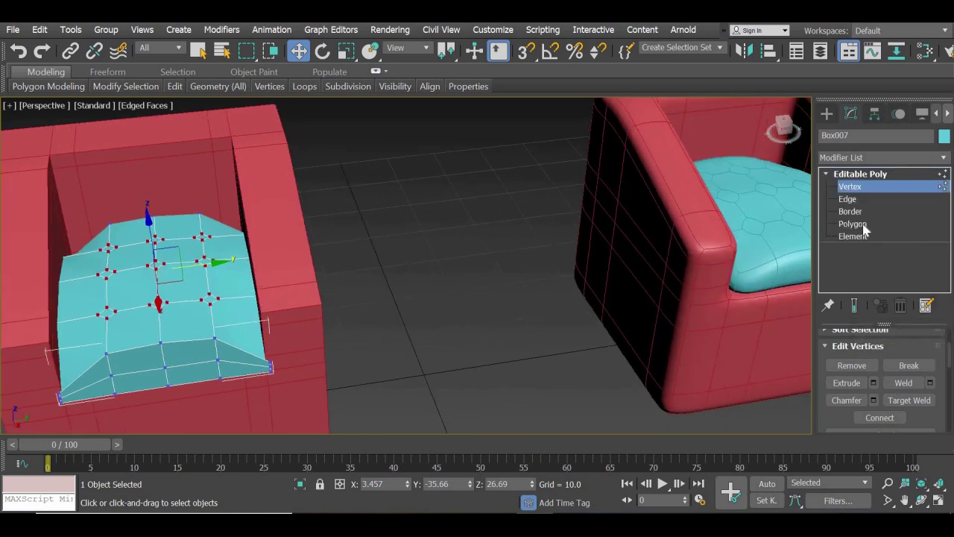
key("4")
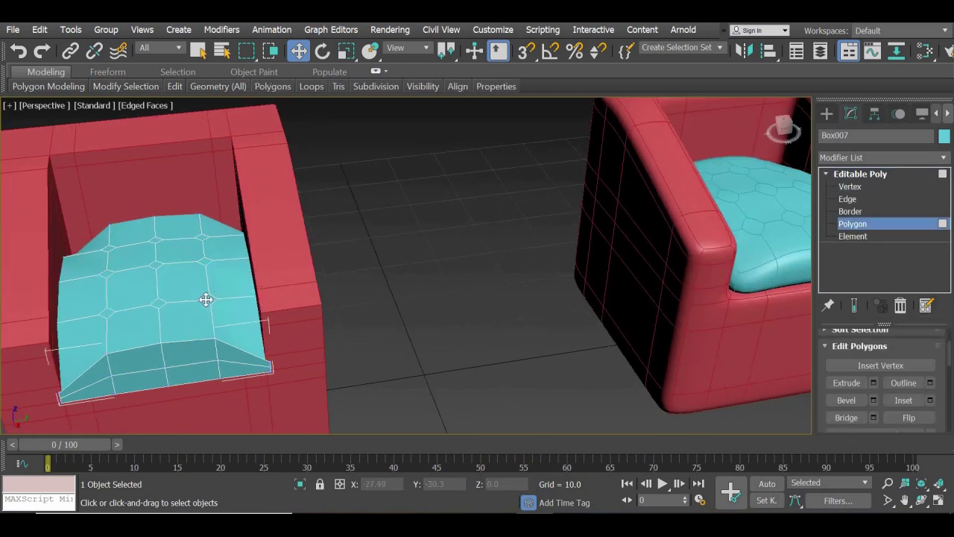
left_click(206, 300)
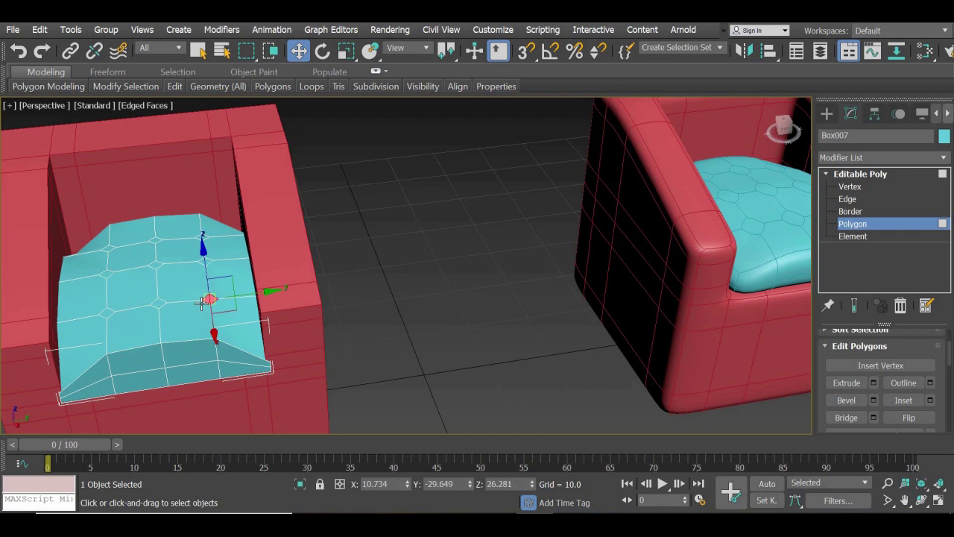
left_click(159, 302, "ctrl")
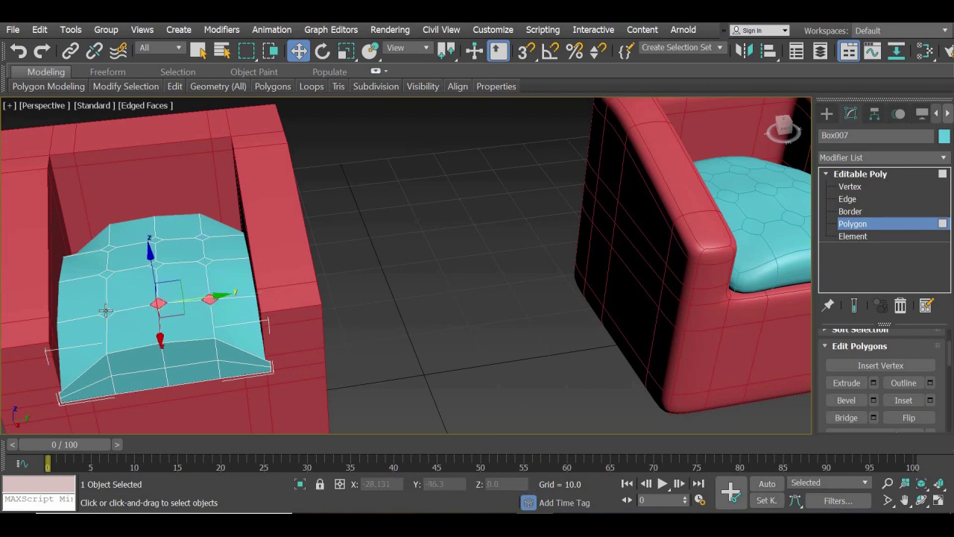
left_click(106, 273, "ctrl")
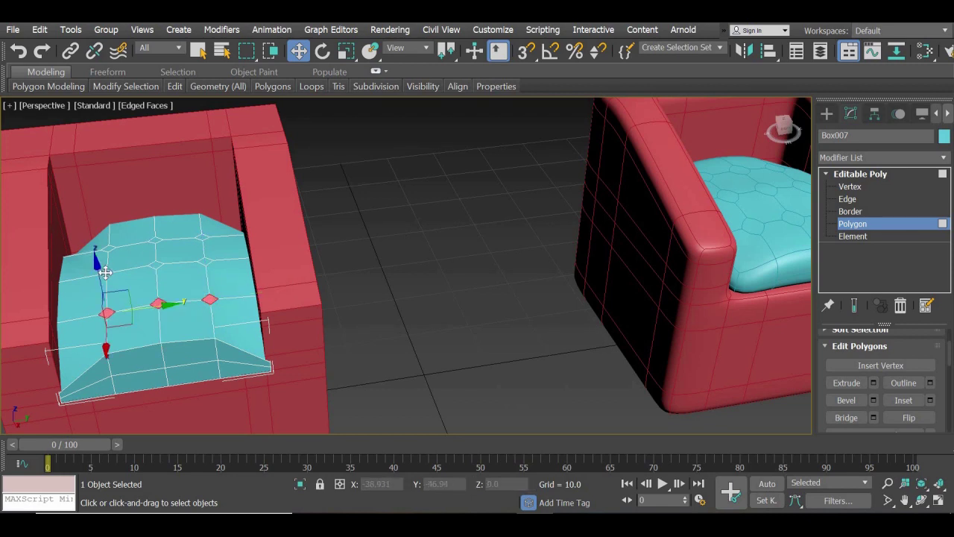
left_click(153, 265, "ctrl")
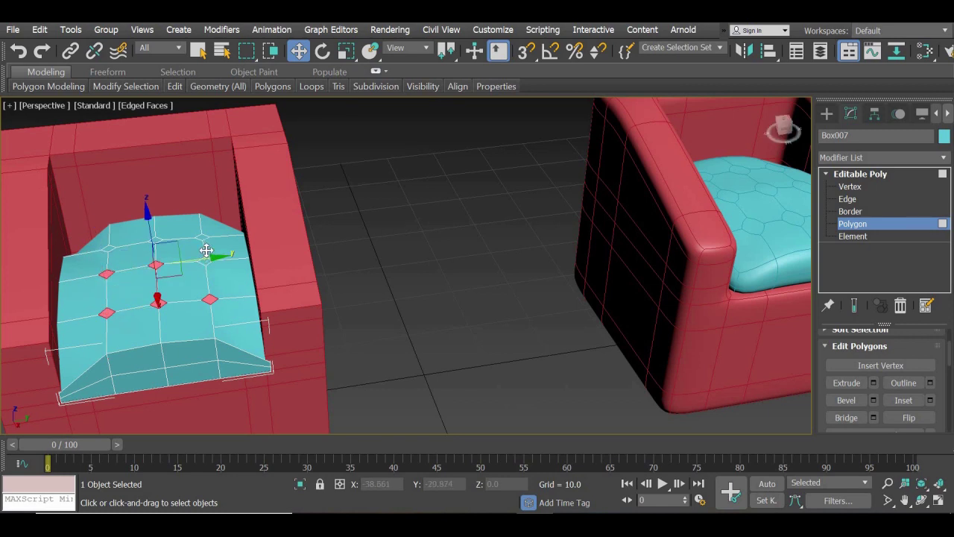
left_click(206, 257, "ctrl")
left_click(204, 237, "ctrl")
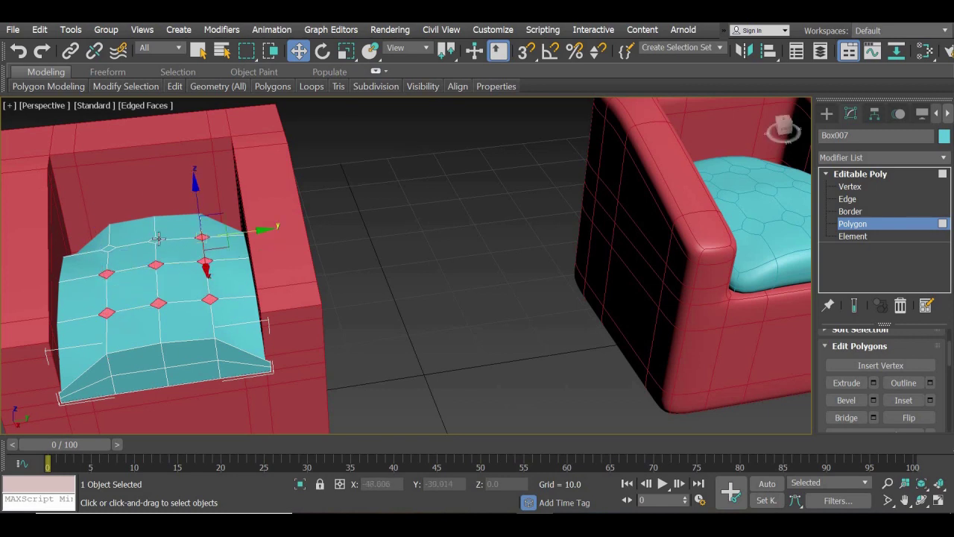
left_click(156, 240, "ctrl")
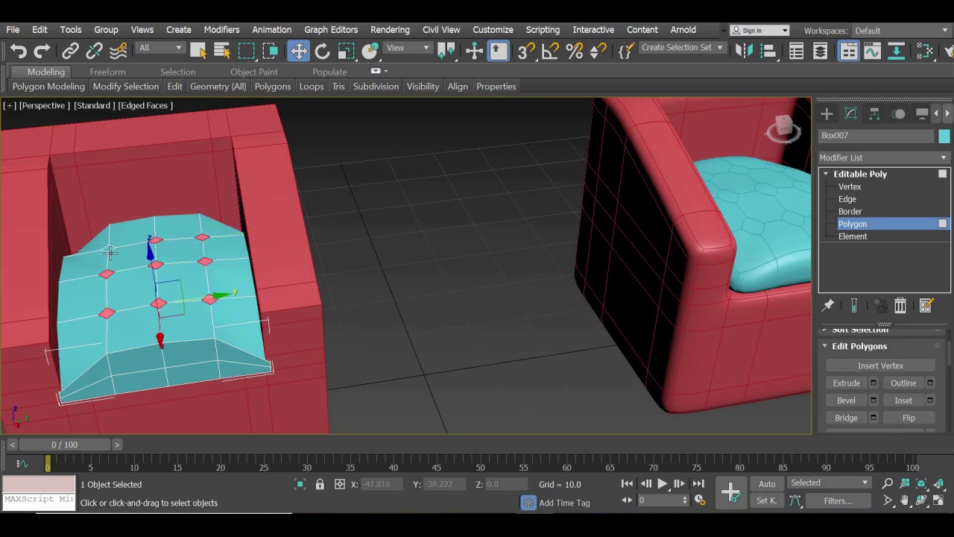
left_click(109, 248, "ctrl")
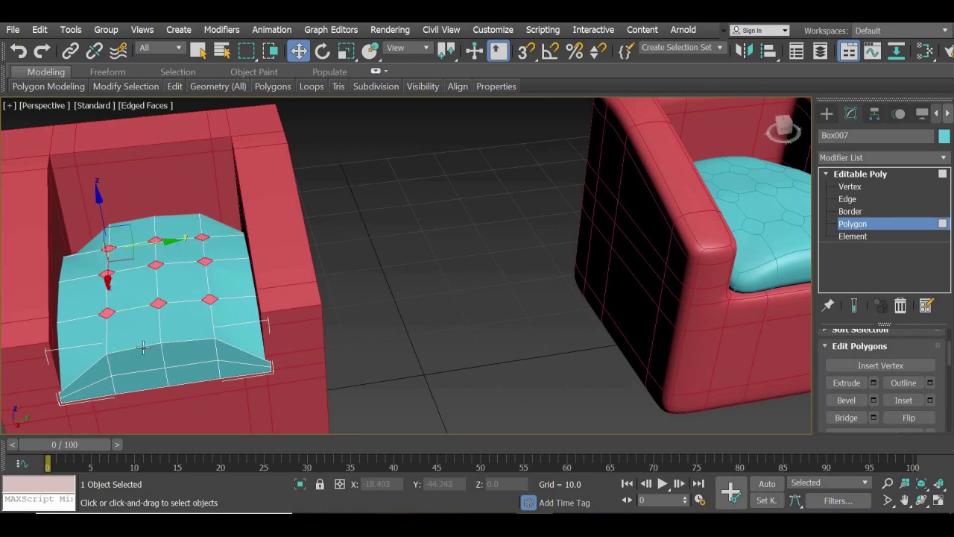
left_click(107, 313, "ctrl")
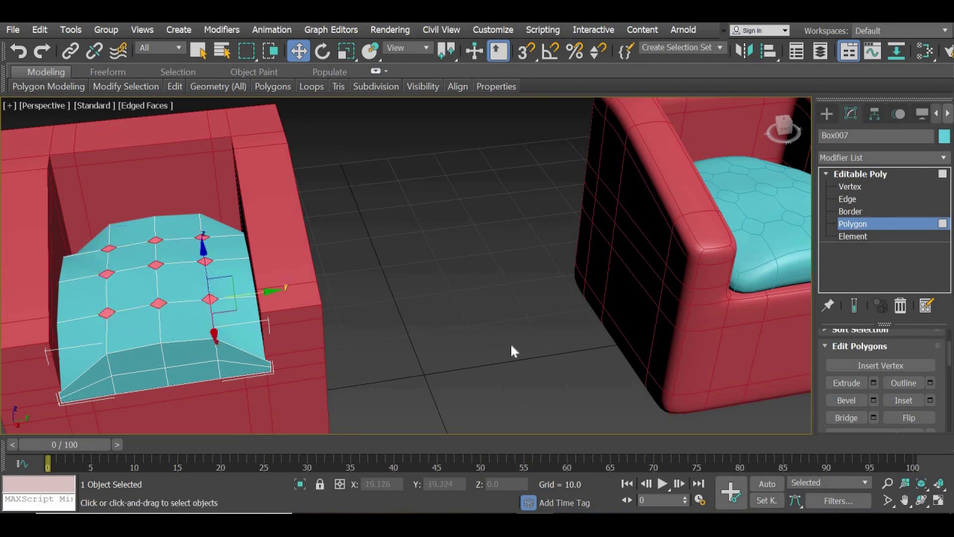
Extrude the nine selected diamond polygons inward by -0.571 to form tufting dimples across the cushion
middle_click_drag(510, 341, 377, 341, "alt")
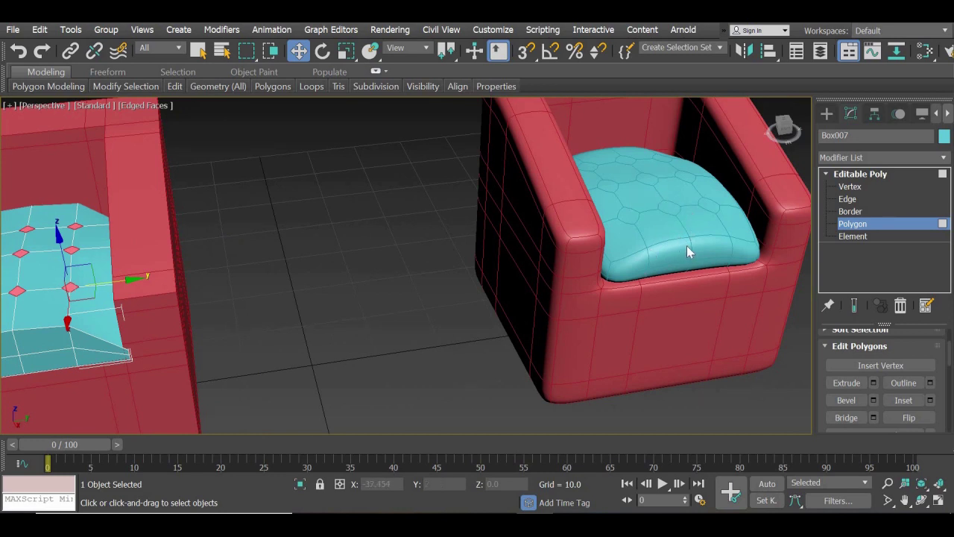
mouse_move(426, 314)
middle_mouse_down()
mouse_move(497, 313)
mouse_move(422, 303)
middle_mouse_up()
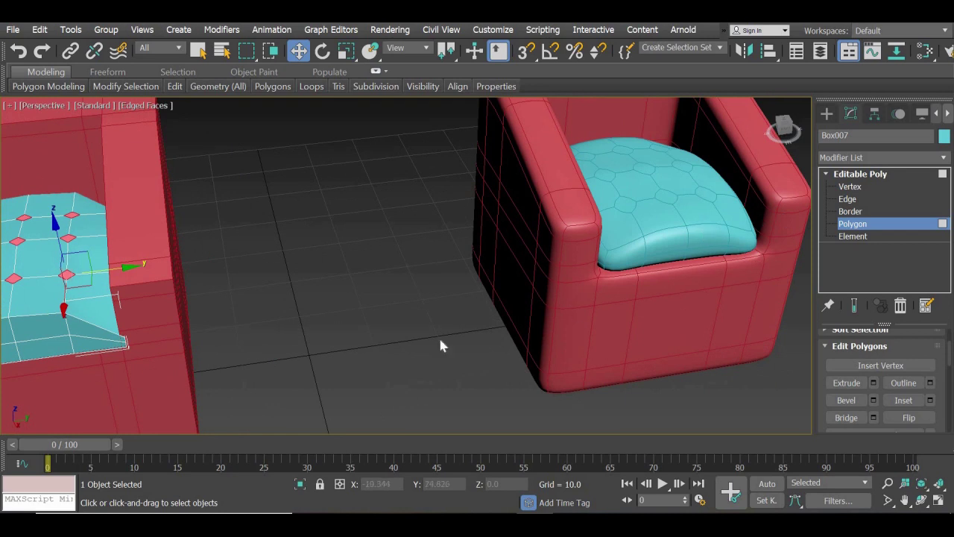
middle_click_drag(346, 365, 377, 341, "alt")
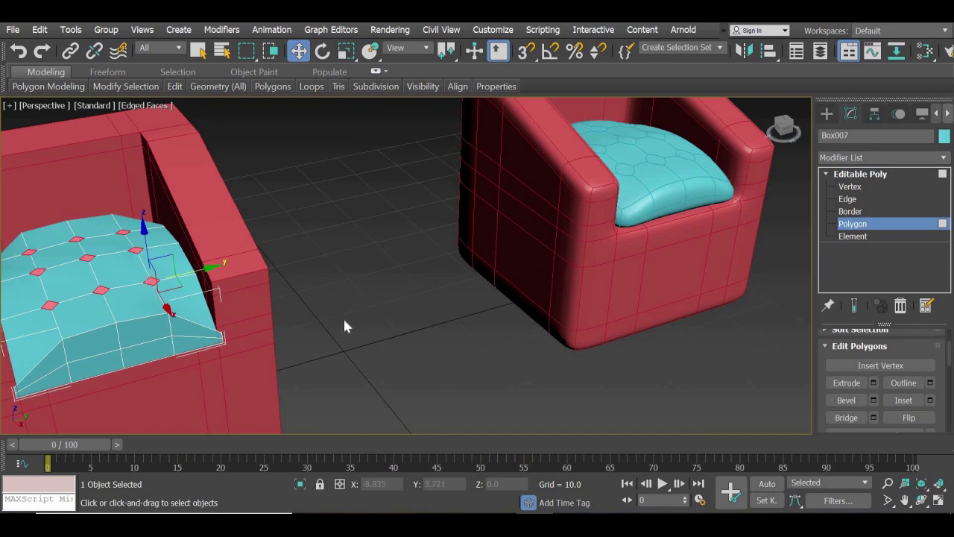
scroll(345, 322, "down", 2)
scroll(344, 321, "up", 3)
left_click(873, 382)
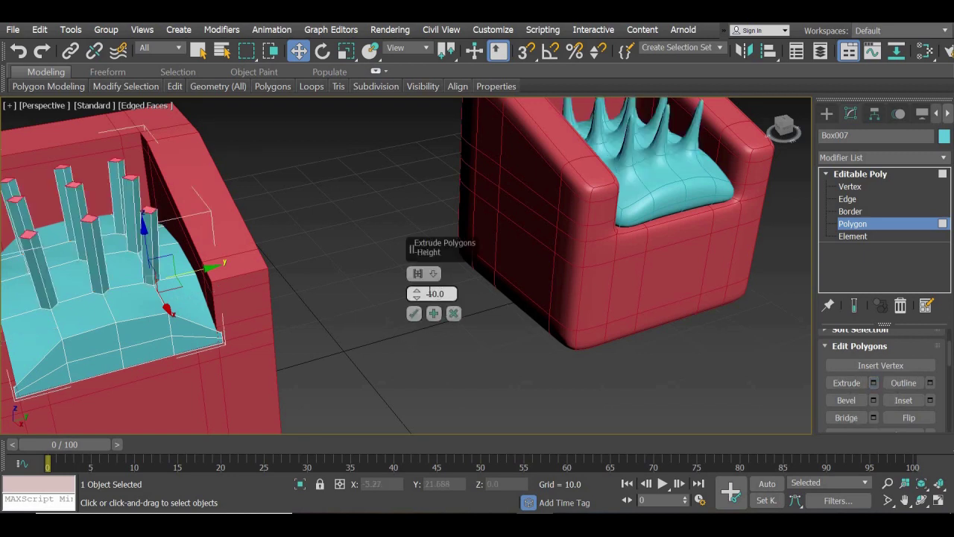
left_click_drag(417, 294, 431, 339)
middle_click_drag(693, 280, 596, 259, "alt")
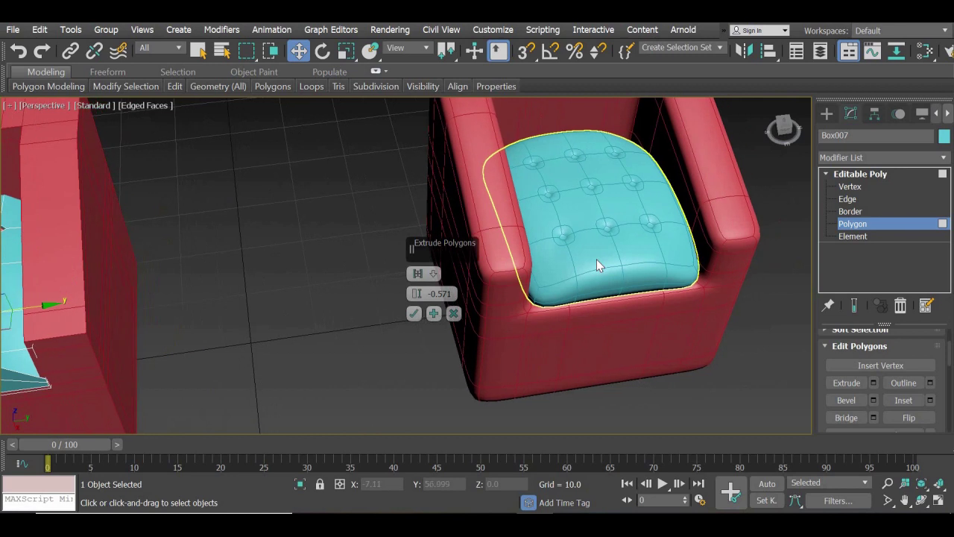
scroll(596, 259, "up", 2)
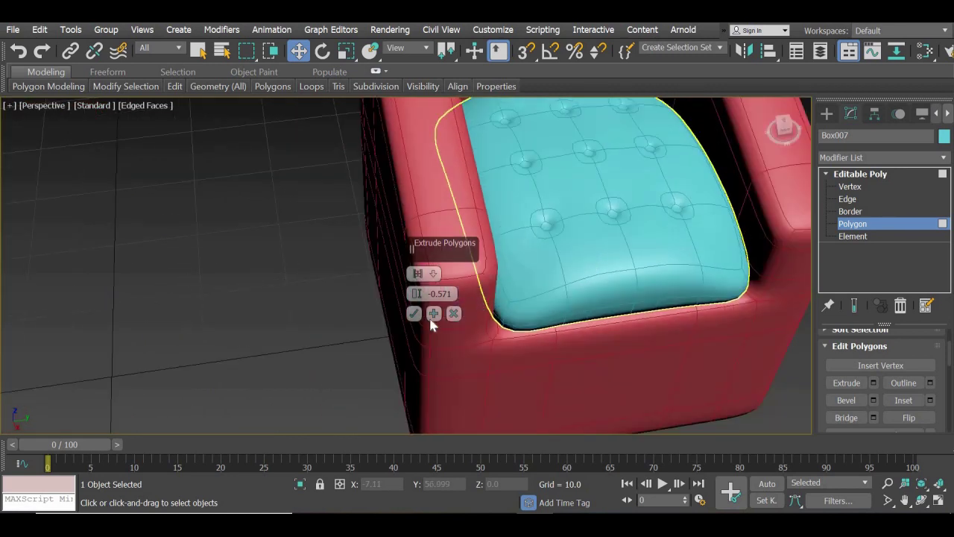
left_click(415, 314)
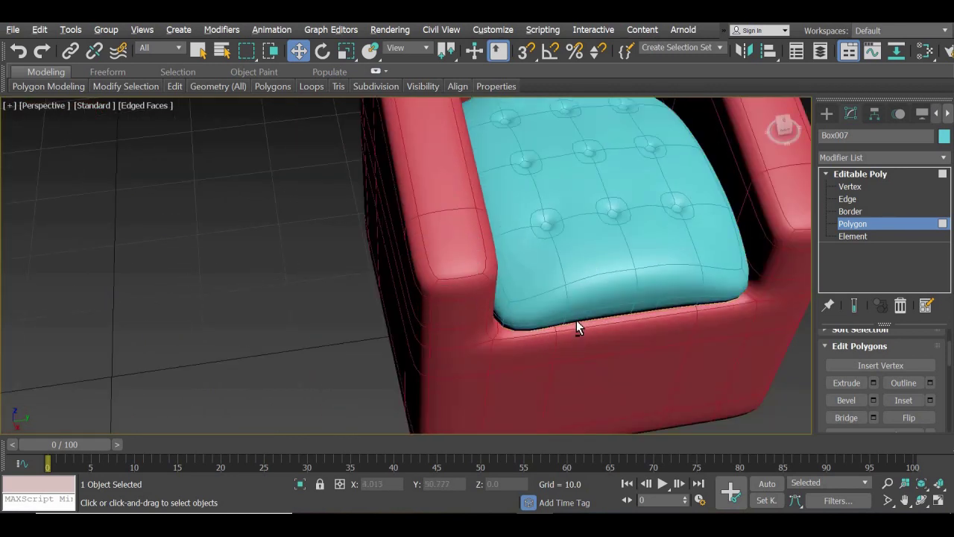
Turn off Isoline Display in the MeshSmooth modifier of the smoothed cushion copy
scroll(576, 320, "down", 2)
middle_click_drag(577, 318, 576, 308, "alt")
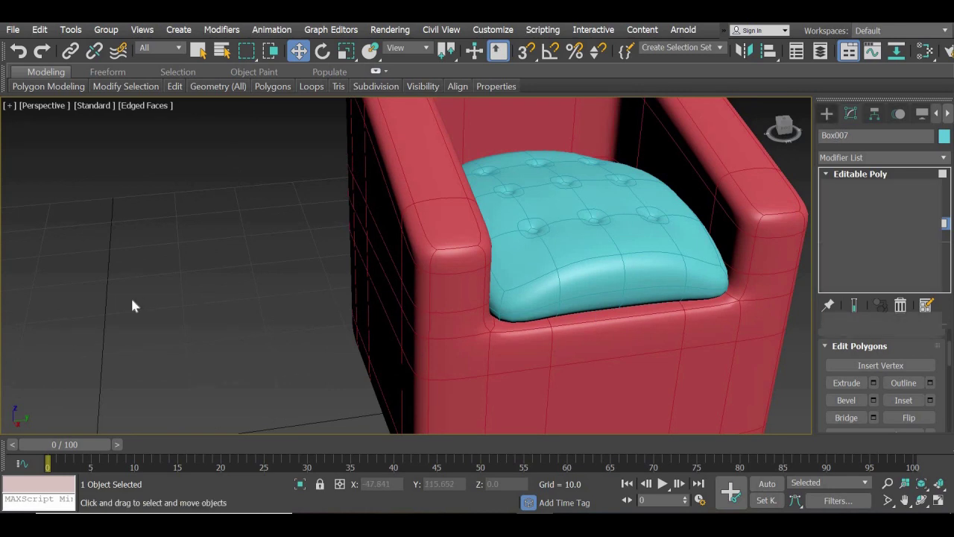
left_click(826, 113)
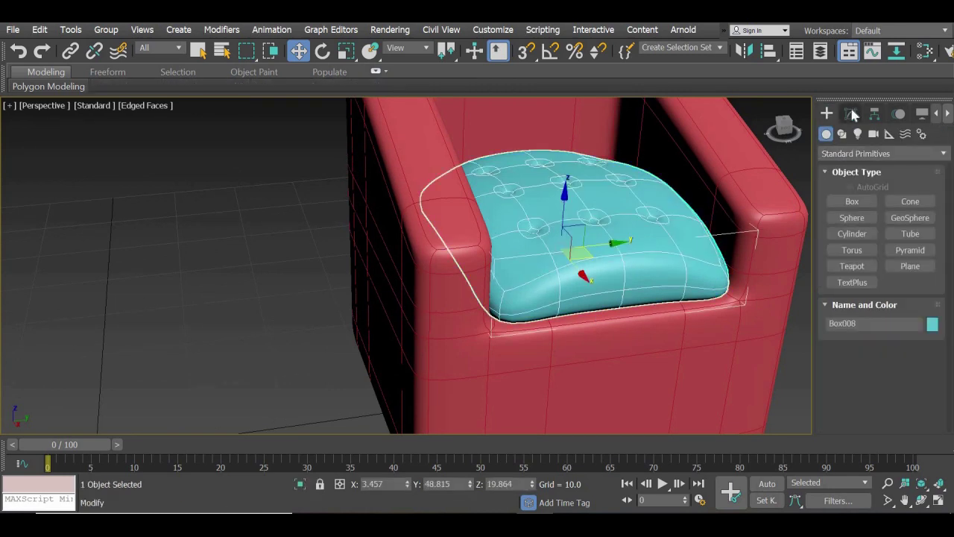
left_click(851, 113)
scroll(849, 164, "down", 3)
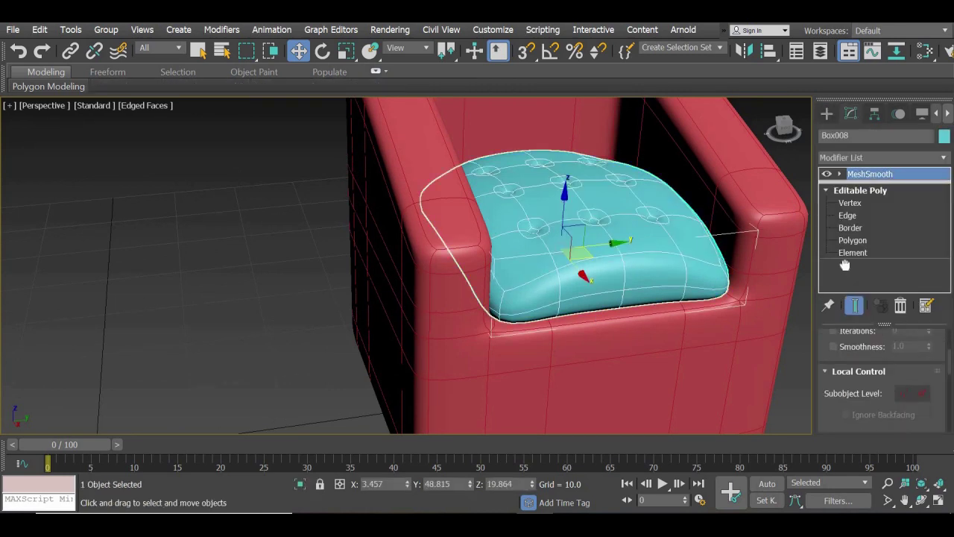
scroll(848, 164, "down", 3)
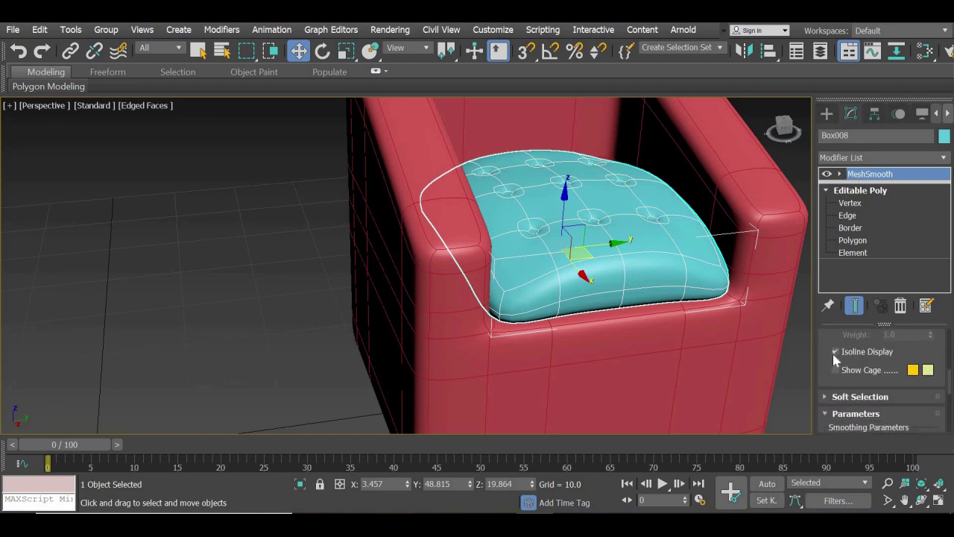
left_click(836, 352)
left_click(276, 309)
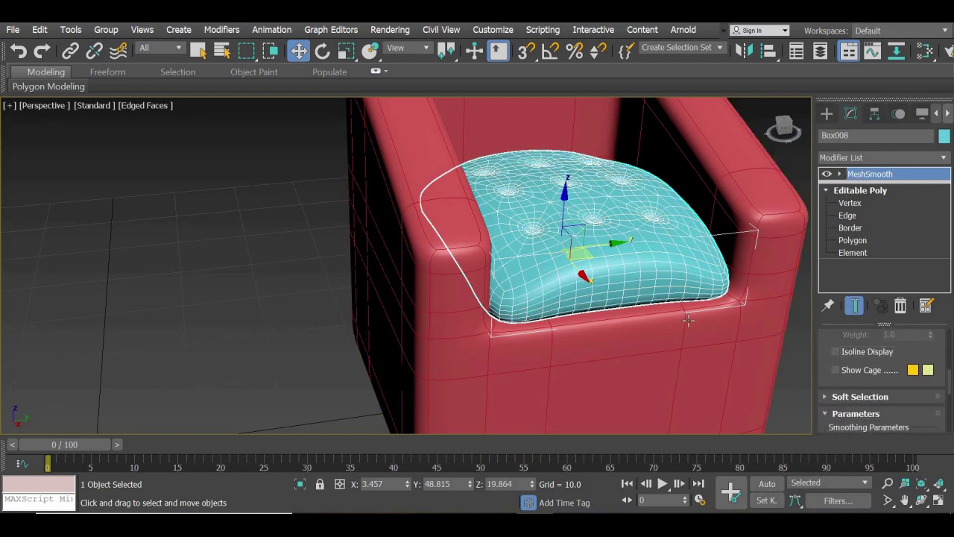
left_click(586, 258)
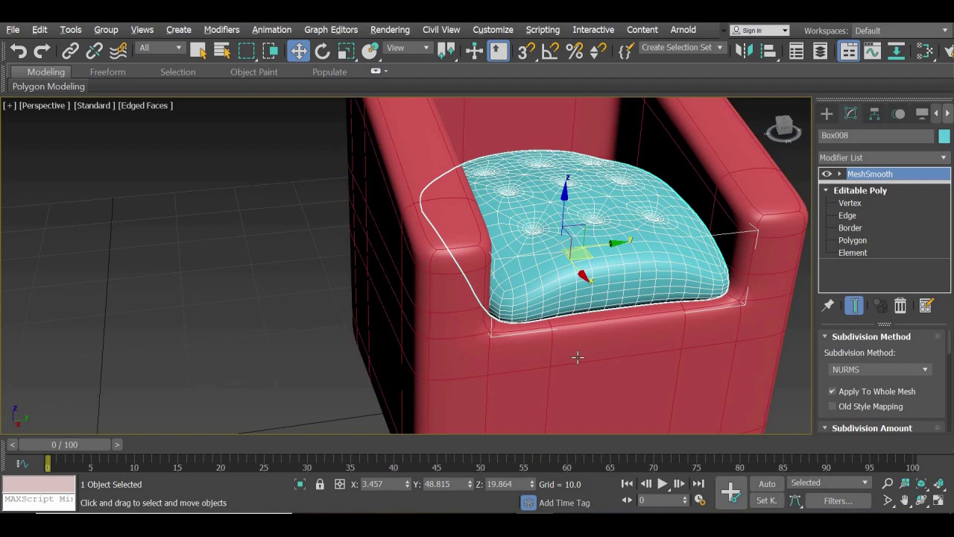
Examine the smoothed cushion's dense mesh around the tufting dimples and front edge, and view both chairs with nothing selected
middle_click_drag(575, 358, 563, 313, "alt")
scroll(563, 314, "up", 2)
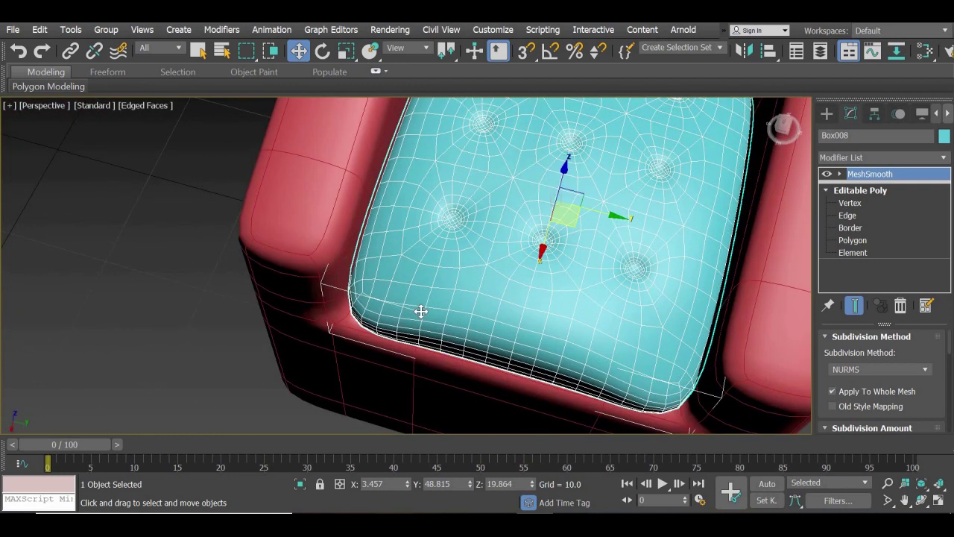
scroll(419, 313, "up", 4)
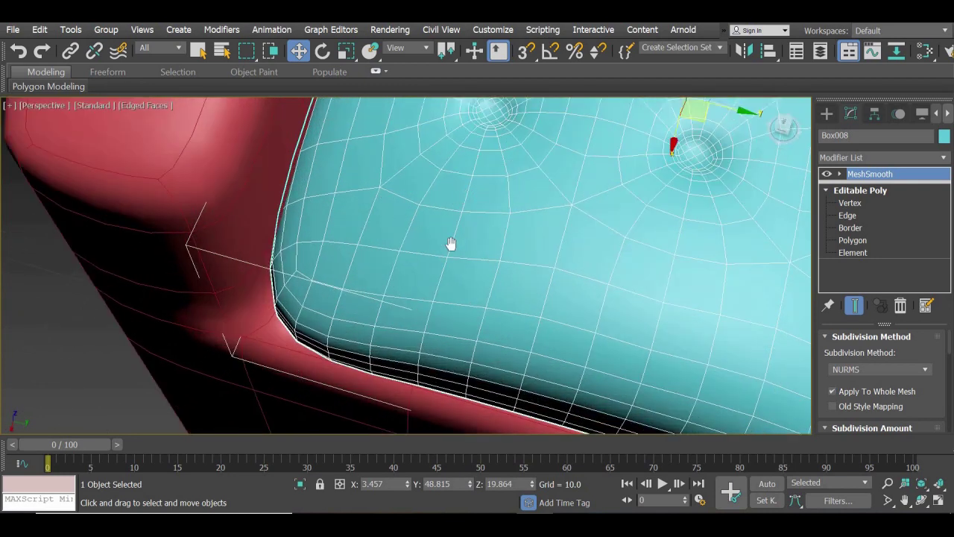
middle_click_drag(452, 246, 345, 285)
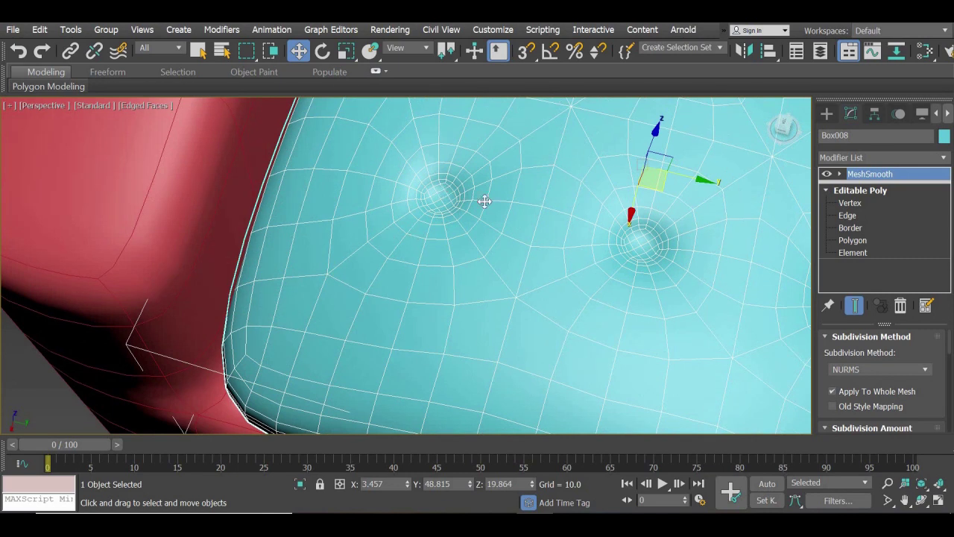
scroll(520, 235, "down", 6)
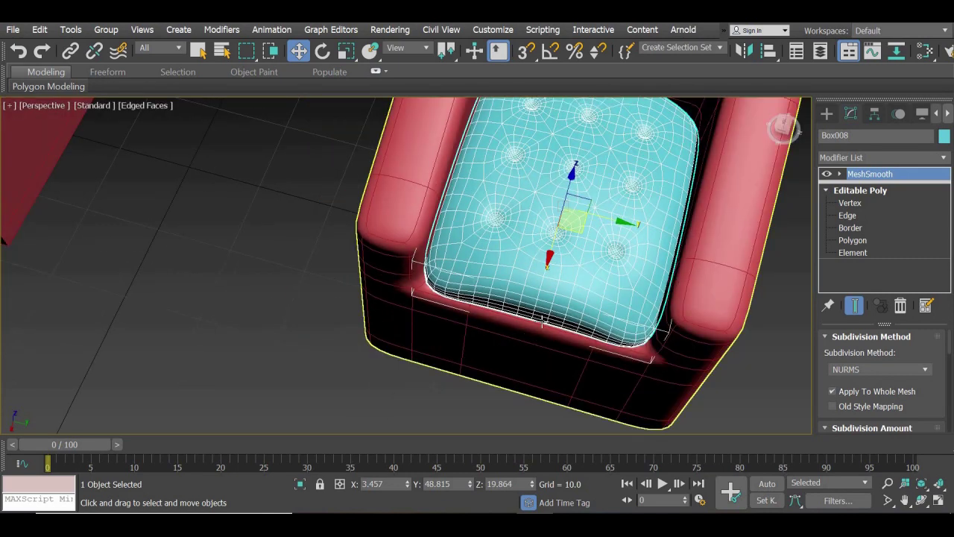
scroll(548, 317, "up", 1)
middle_click_drag(521, 354, 552, 310, "alt")
scroll(552, 310, "down", 1)
left_click(764, 404)
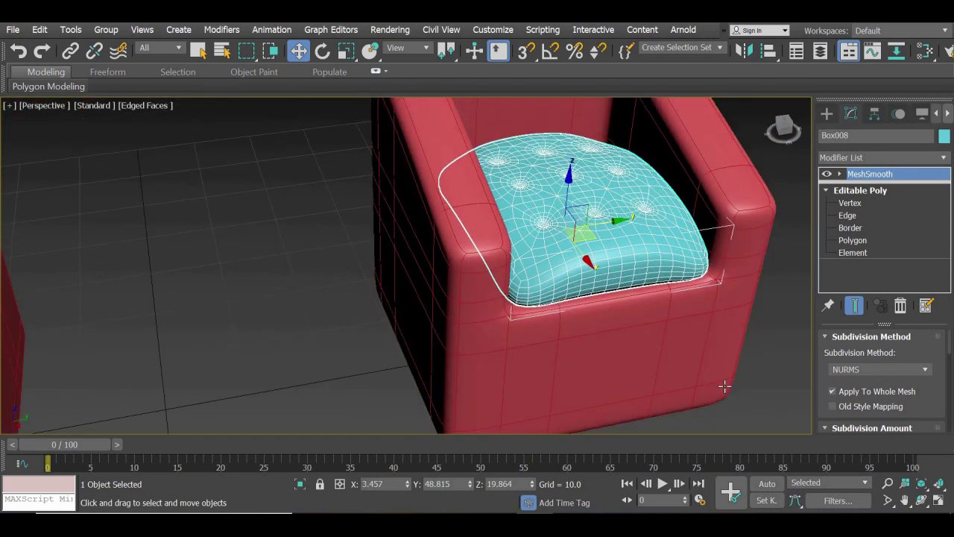
scroll(628, 363, "down", 5)
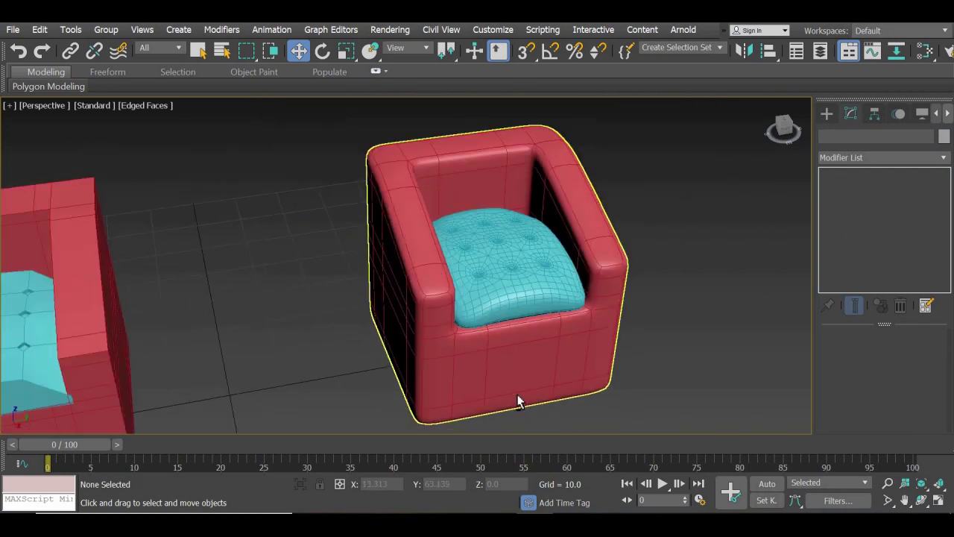
middle_click_drag(468, 389, 547, 391, "alt")
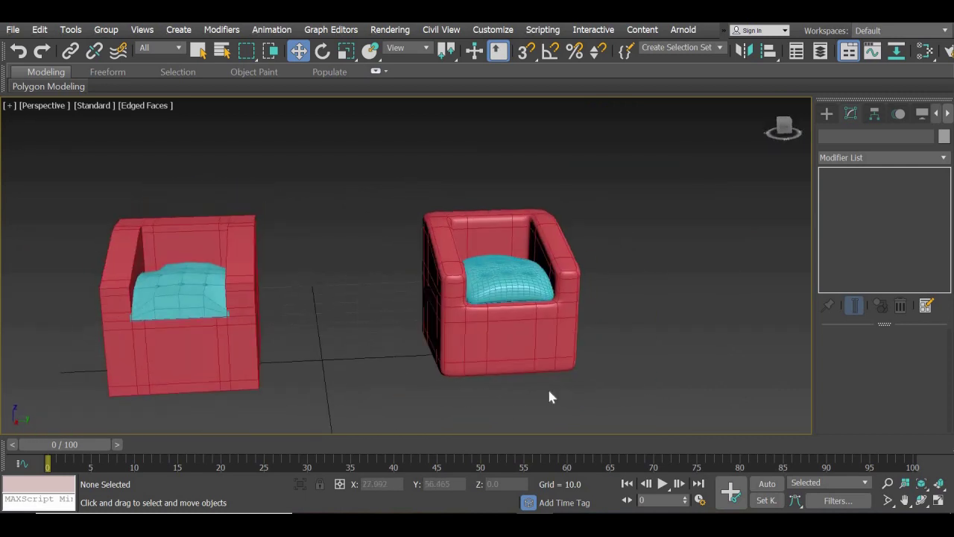
Scale the smoothed cushion copy down along Z to flatten it slightly between the armrests, and clear the selection
scroll(547, 391, "up", 3)
left_click(507, 205)
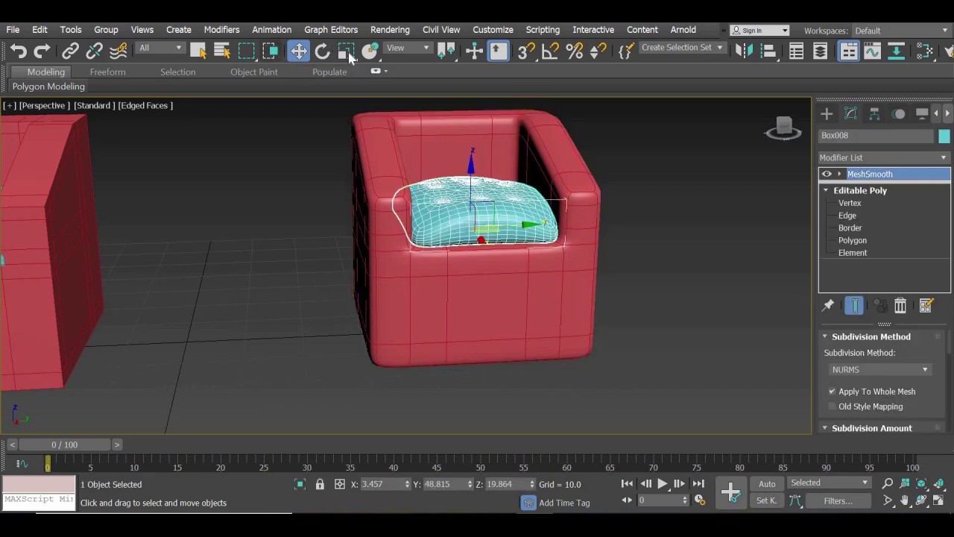
key("r")
key("r")
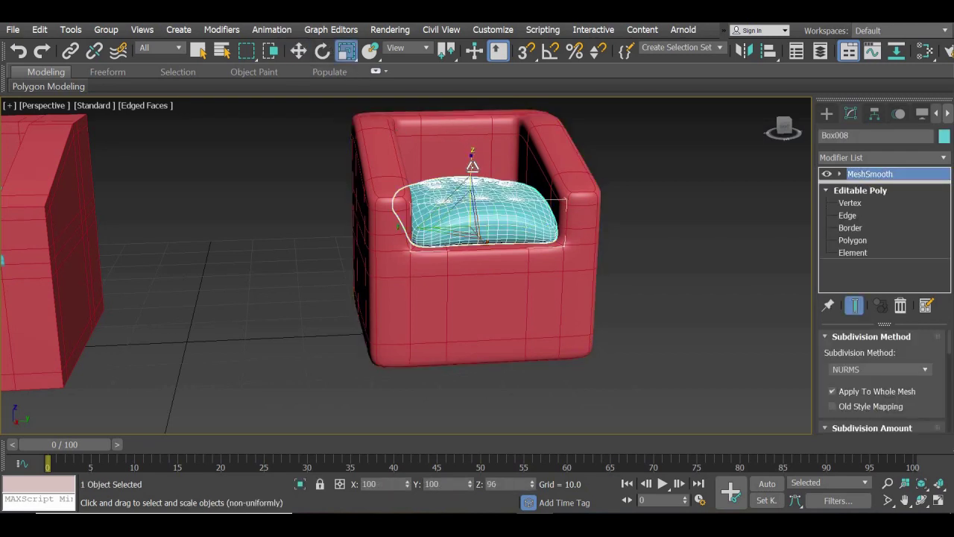
left_click_drag(472, 161, 474, 166)
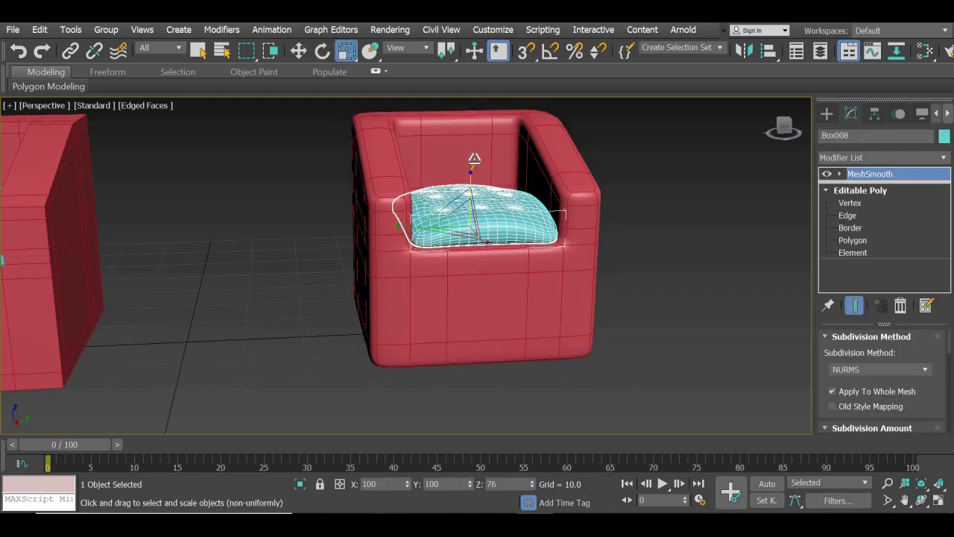
left_click(298, 50)
left_click(296, 242)
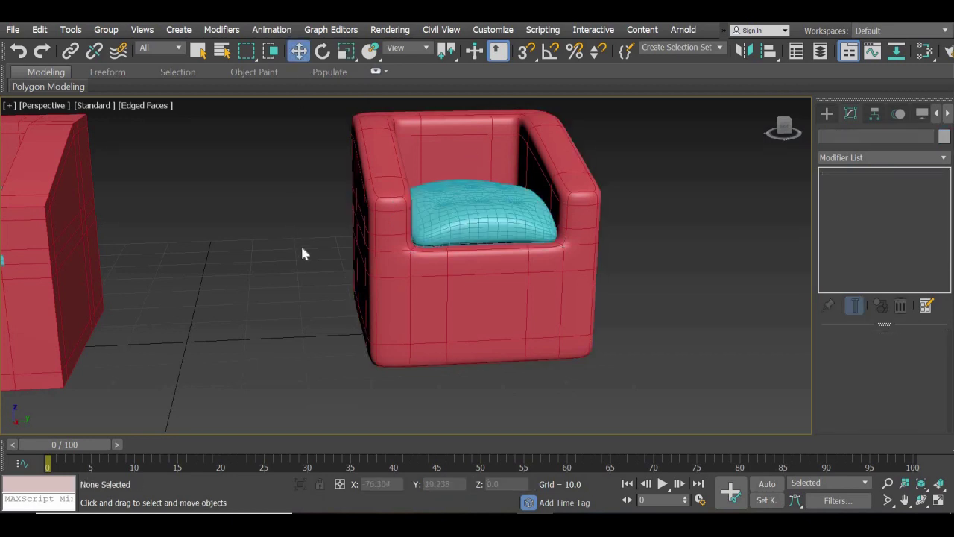
Compare both armchairs from several angles, undoing the accidental shift of the smoothed chair body and leaving nothing selected
scroll(300, 246, "down", 3)
middle_click_drag(465, 373, 456, 335, "alt")
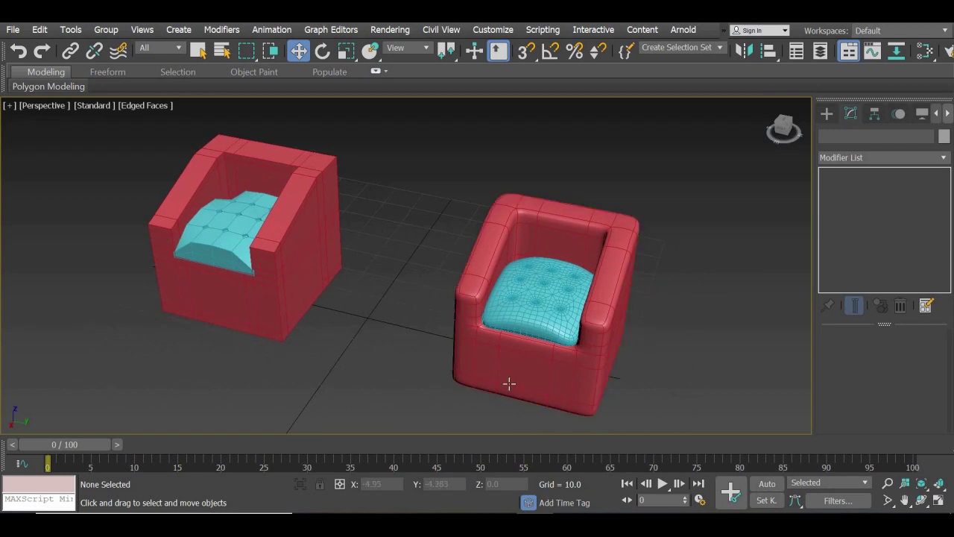
left_click(532, 389)
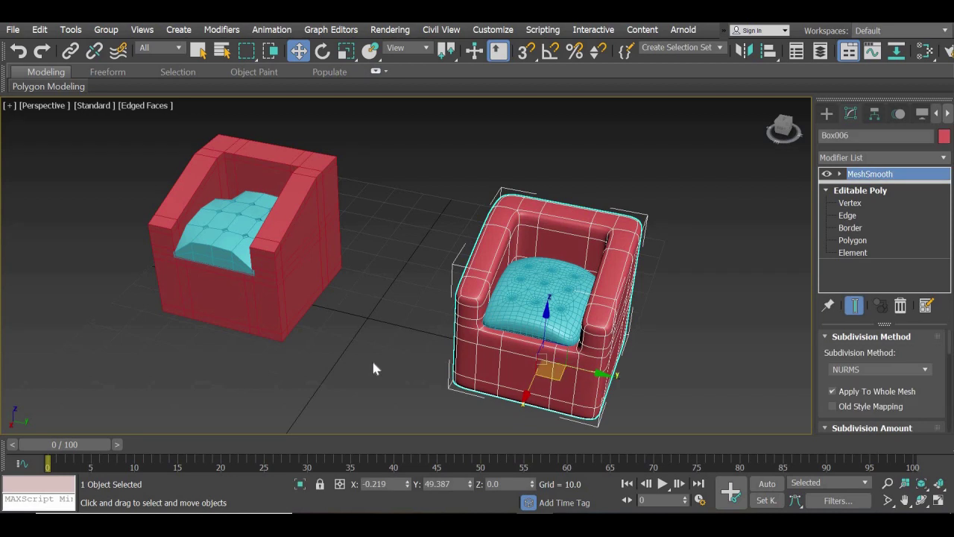
key("ctrl+z")
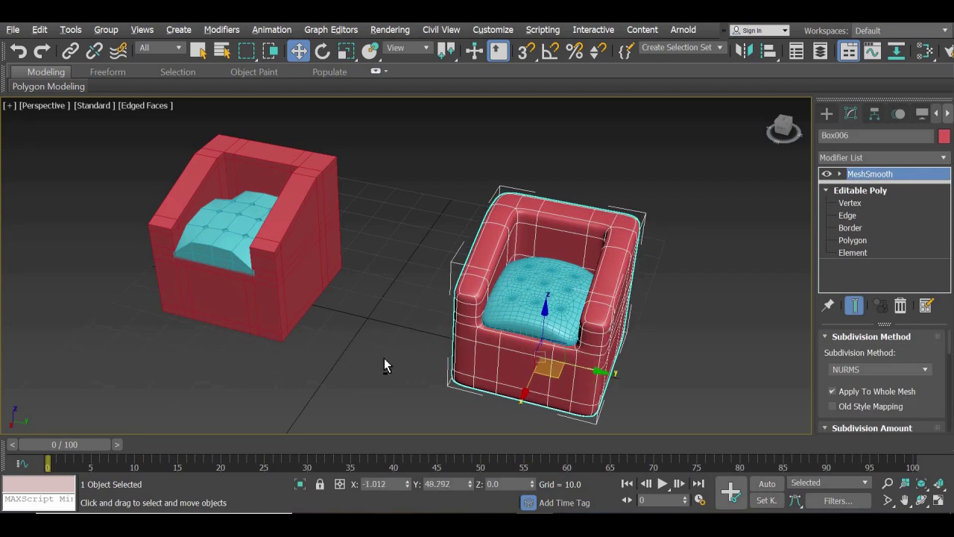
mouse_move(384, 359)
middle_mouse_down("alt")
mouse_move(390, 345)
mouse_move(378, 346)
middle_mouse_up("alt")
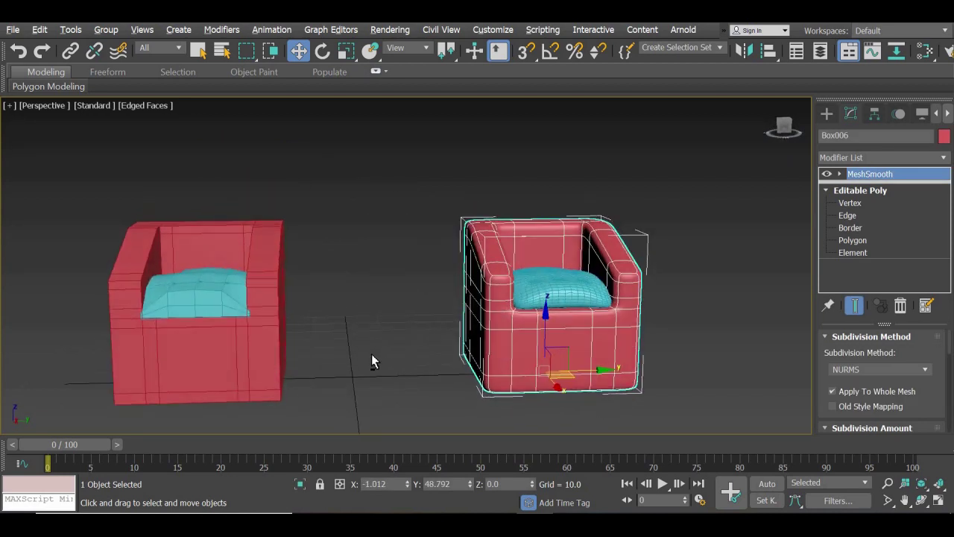
middle_click_drag(347, 384, 349, 383, "alt")
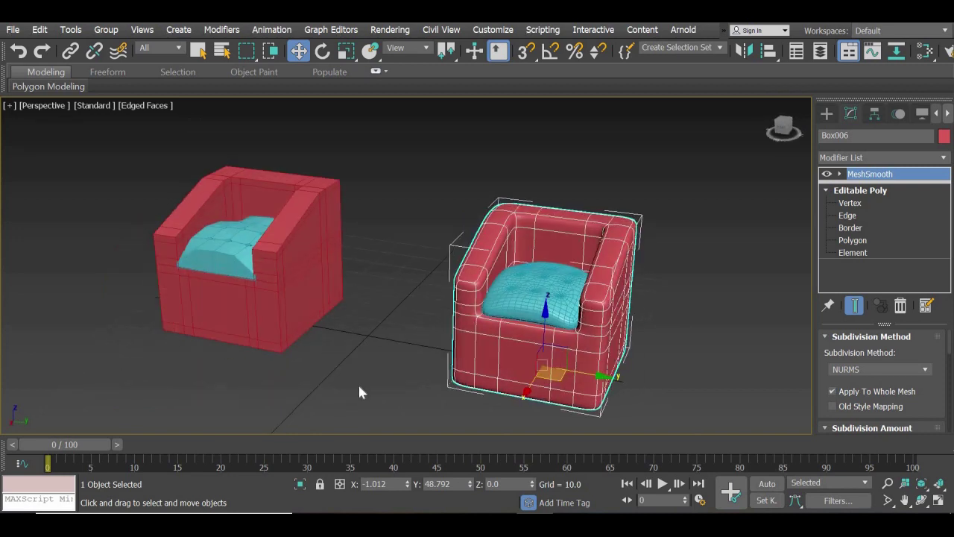
left_click(359, 388)
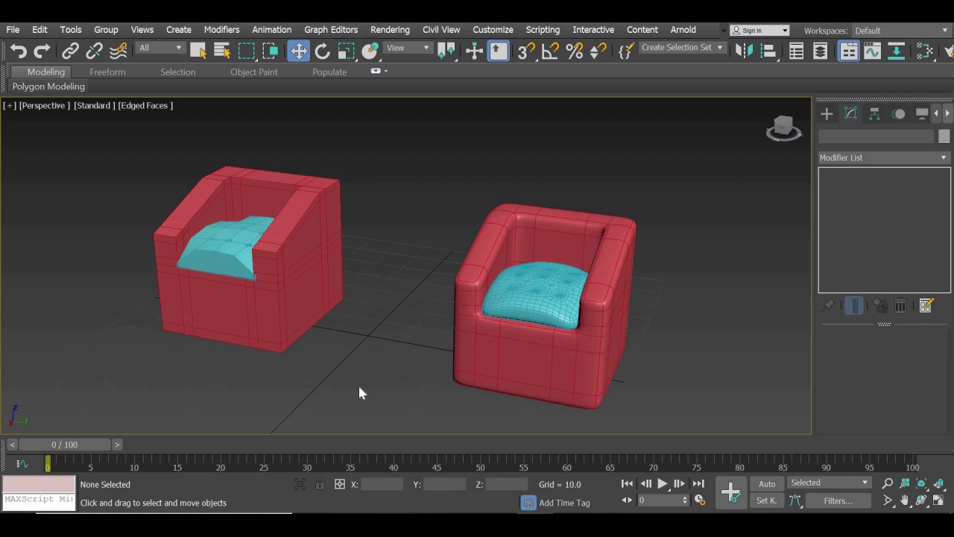